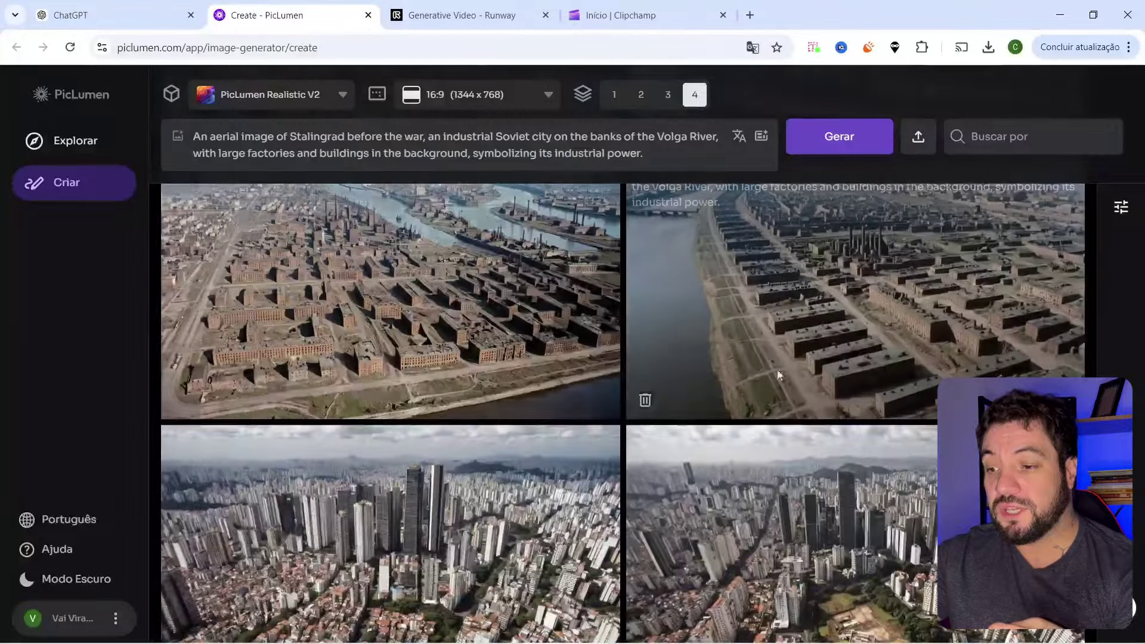
Step: Review the Stalingrad aerial views and Soviet trench images generated in the PicLumen gallery
{"action": "scroll", "coordinate": [638, 350], "scroll_direction": "up", "scroll_amount": 8}
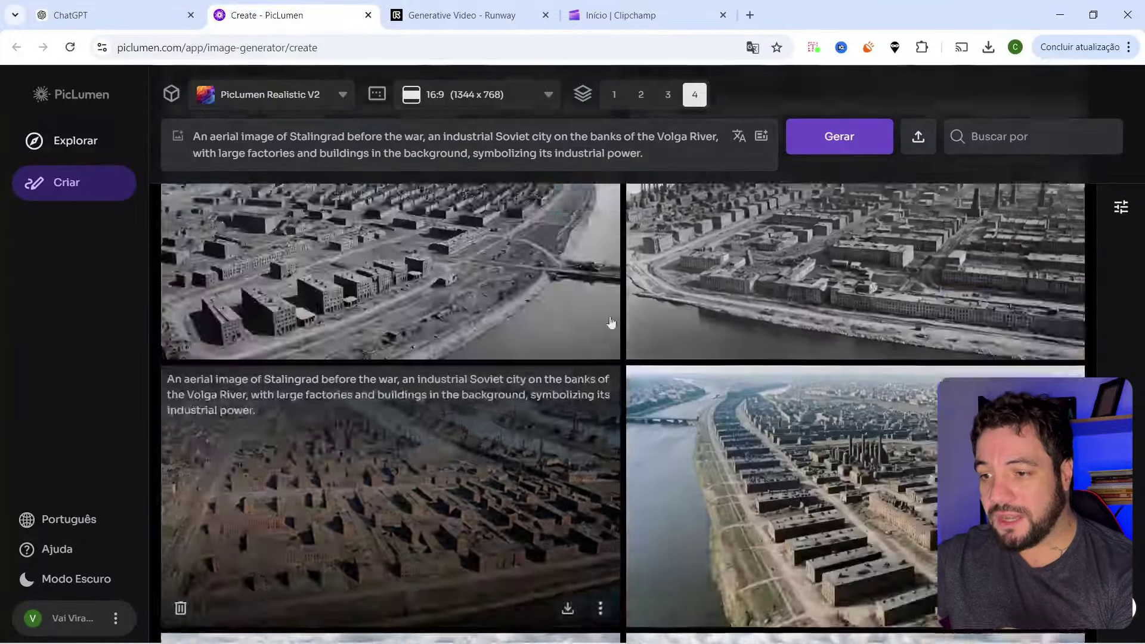
{"action": "scroll", "coordinate": [791, 249], "scroll_direction": "up", "scroll_amount": 10}
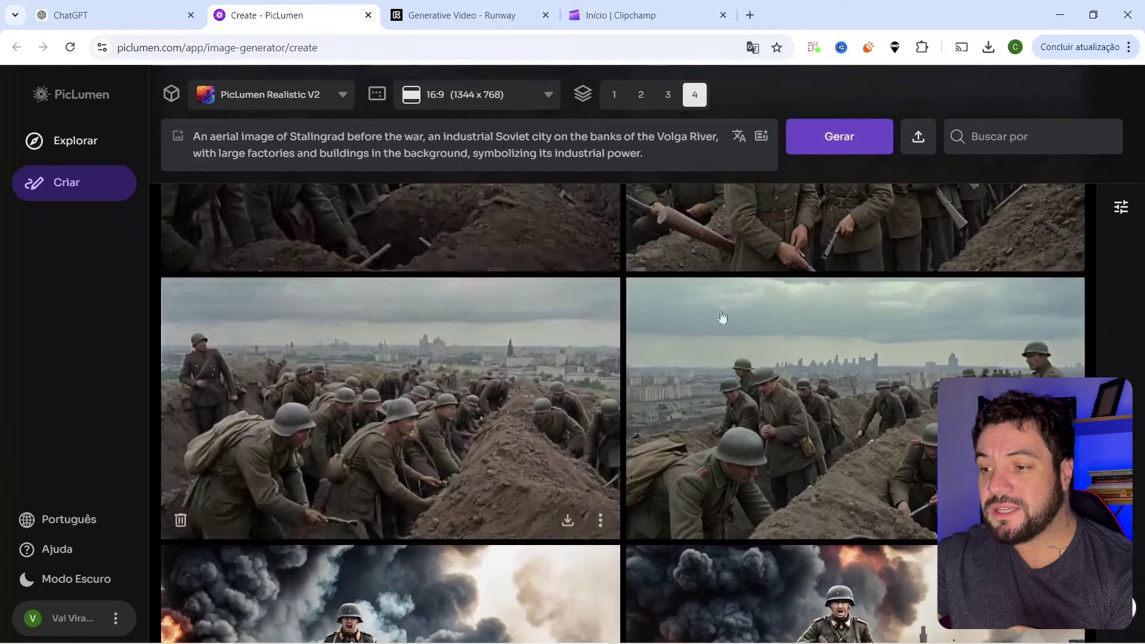
{"action": "scroll", "coordinate": [721, 369], "scroll_direction": "up", "scroll_amount": 4}
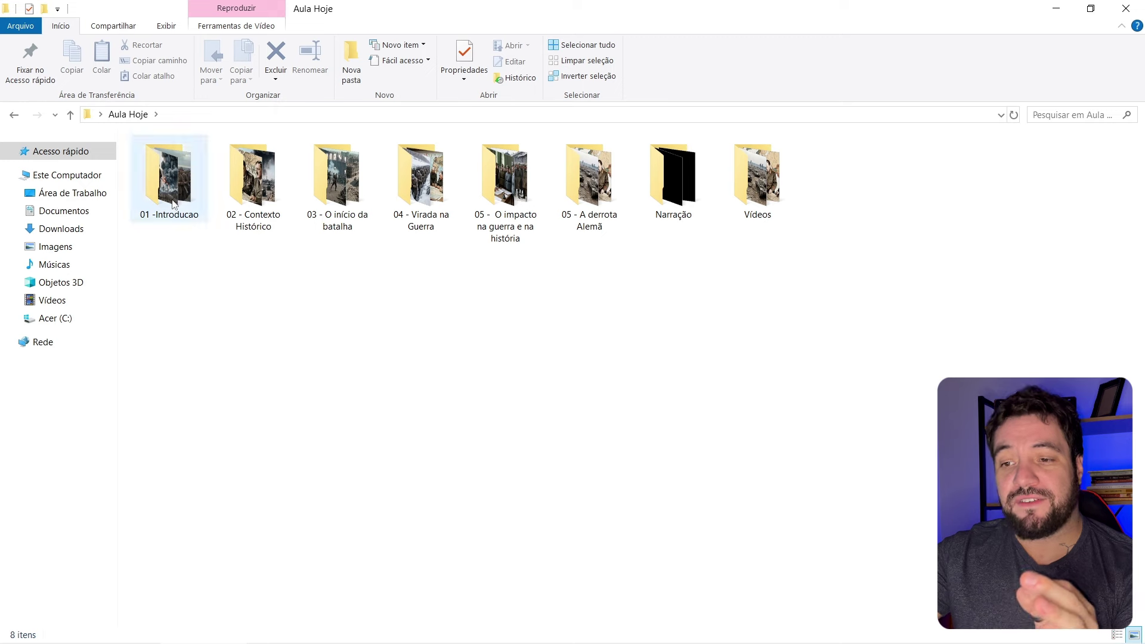
Step: Switch to File Explorer and look over the numbered script-section folders in Aula Hoje
{"action": "left_click", "coordinate": [170, 182]}
{"action": "left_click", "coordinate": [276, 177]}
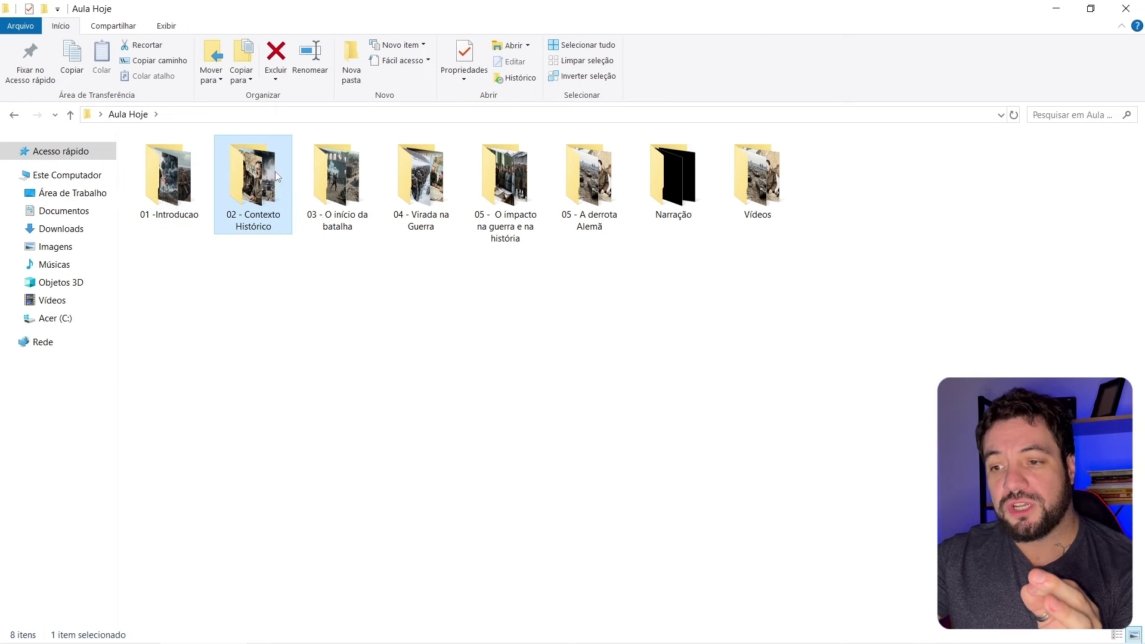
{"action": "left_click", "coordinate": [361, 206]}
{"action": "left_click", "coordinate": [426, 197]}
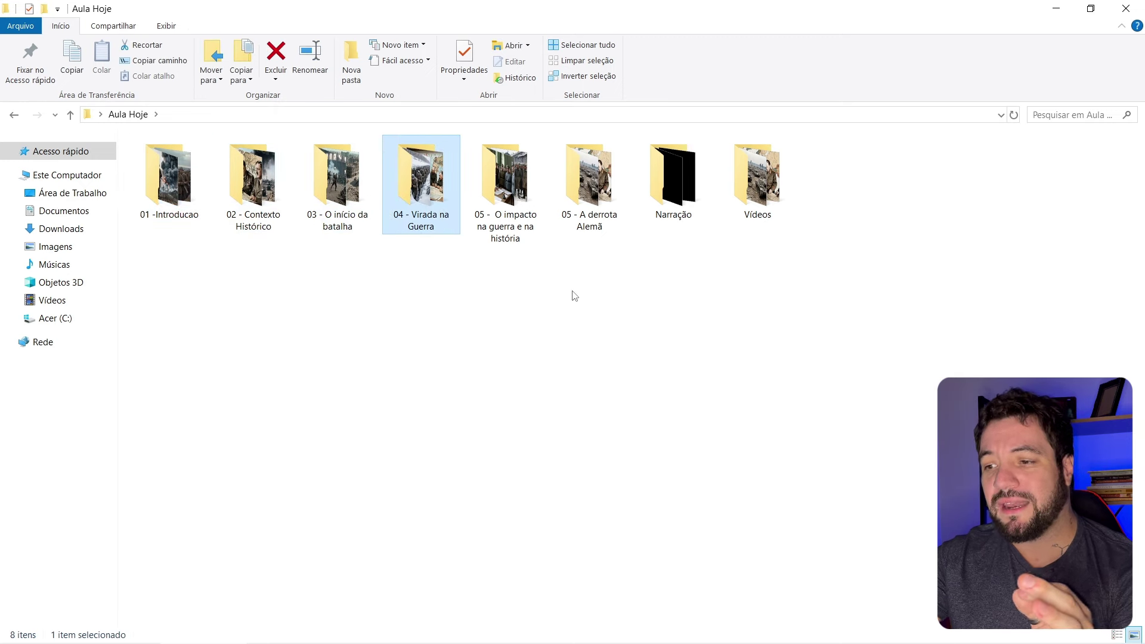
{"action": "left_click_drag", "start_coordinate": [608, 279], "coordinate": [149, 178]}
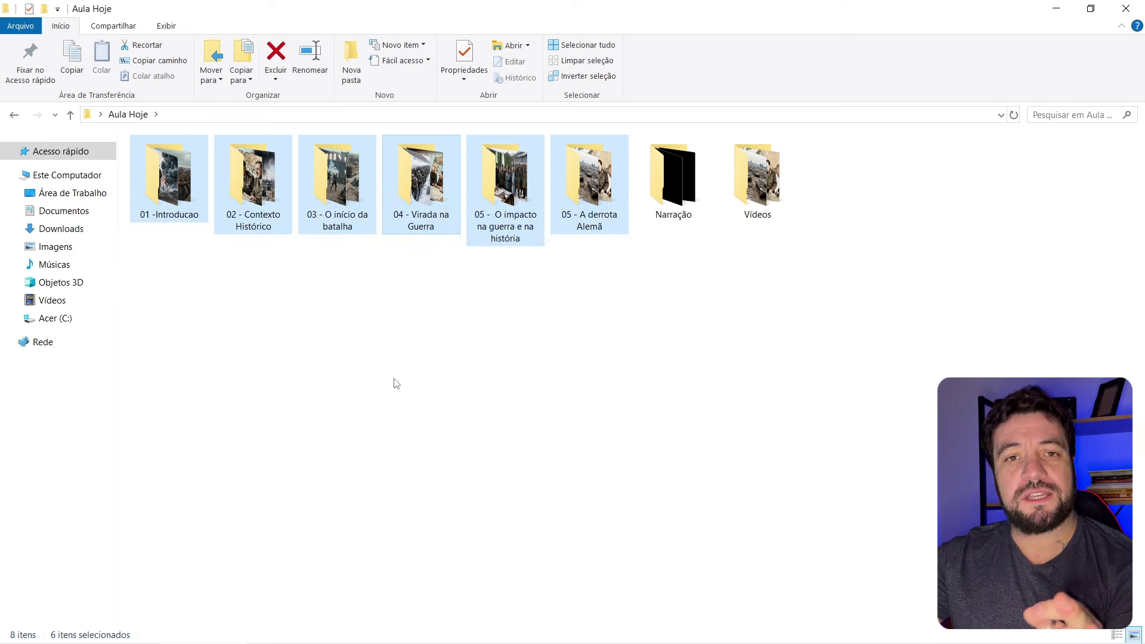
{"action": "left_click", "coordinate": [410, 470]}
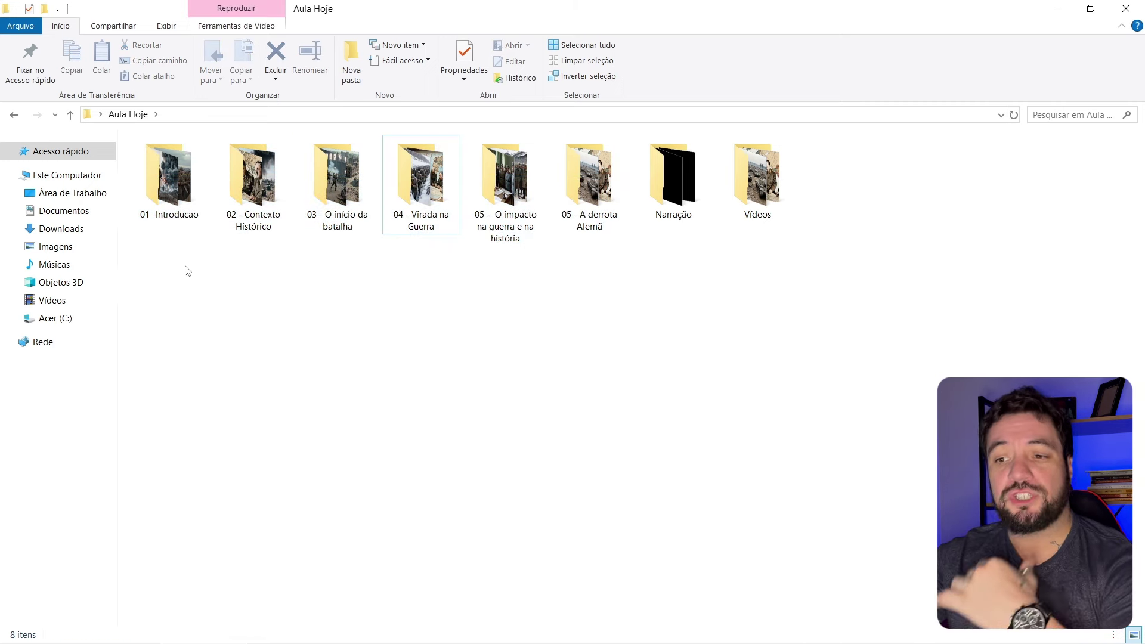
Step: Open the 01 -Introducao folder, show its images as larger icons, and return to Aula Hoje
{"action": "double_click", "coordinate": [169, 179]}
{"action": "left_click_drag", "start_coordinate": [394, 263], "coordinate": [119, 132]}
{"action": "right_click", "coordinate": [558, 363]}
{"action": "mouse_move", "coordinate": [690, 377]}
{"action": "left_click", "coordinate": [793, 376]}
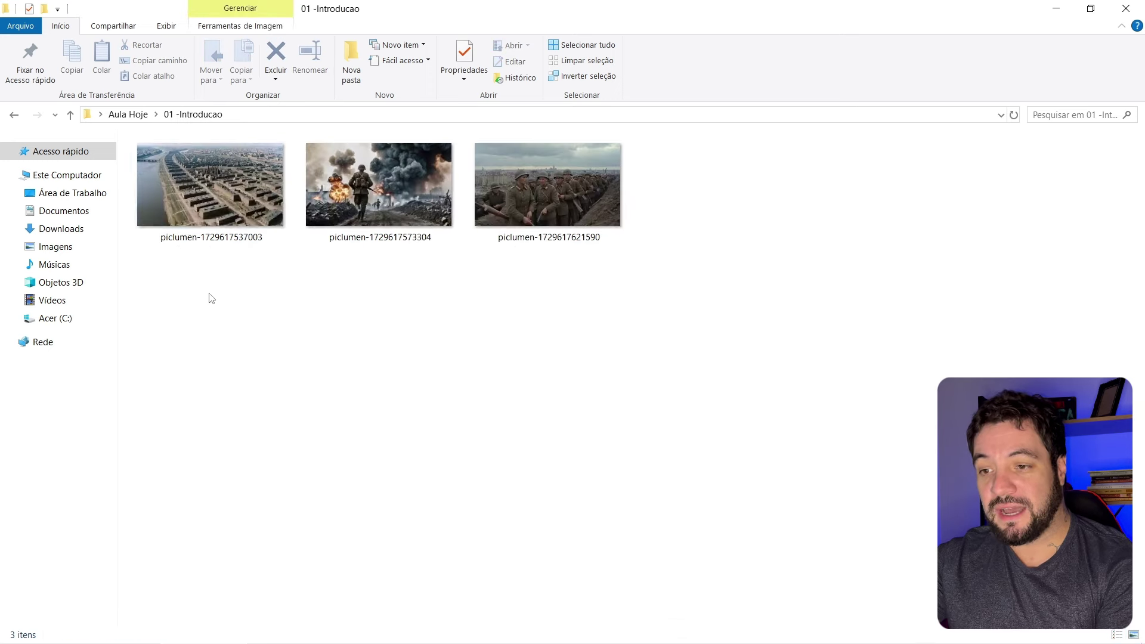
{"action": "left_click_drag", "start_coordinate": [211, 298], "coordinate": [620, 136]}
{"action": "left_click", "coordinate": [16, 117]}
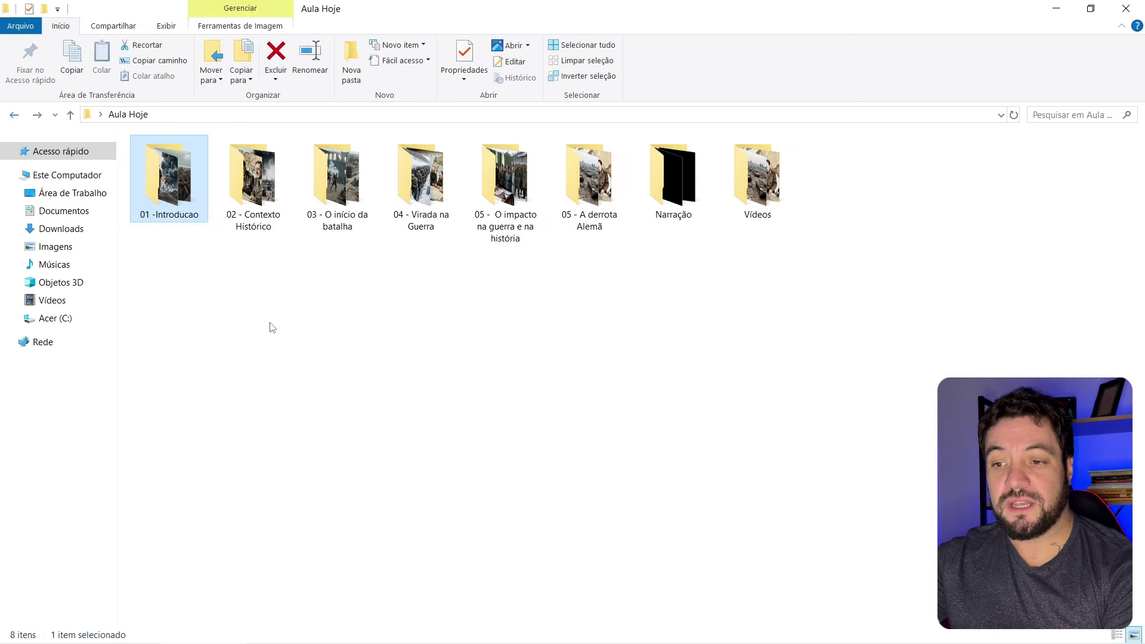
Step: Open the 02 - Contexto Histórico folder and change the display size of its images
{"action": "key", "text": "Right"}
{"action": "key", "text": "Return"}
{"action": "right_click", "coordinate": [316, 285]}
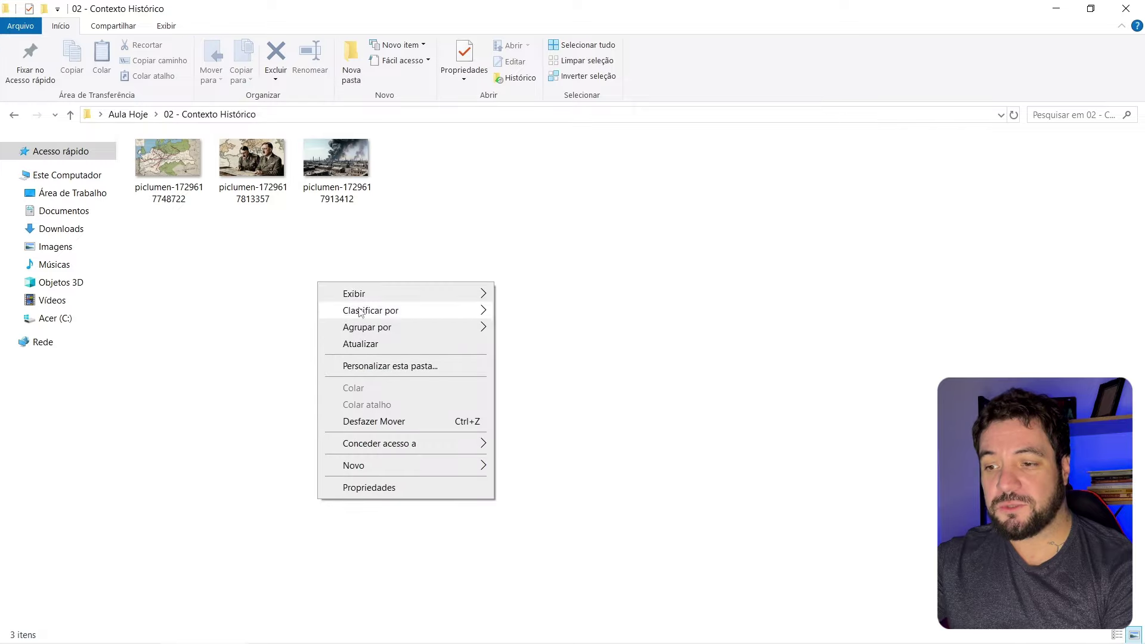
{"action": "mouse_move", "coordinate": [345, 294]}
{"action": "left_click", "coordinate": [623, 301]}
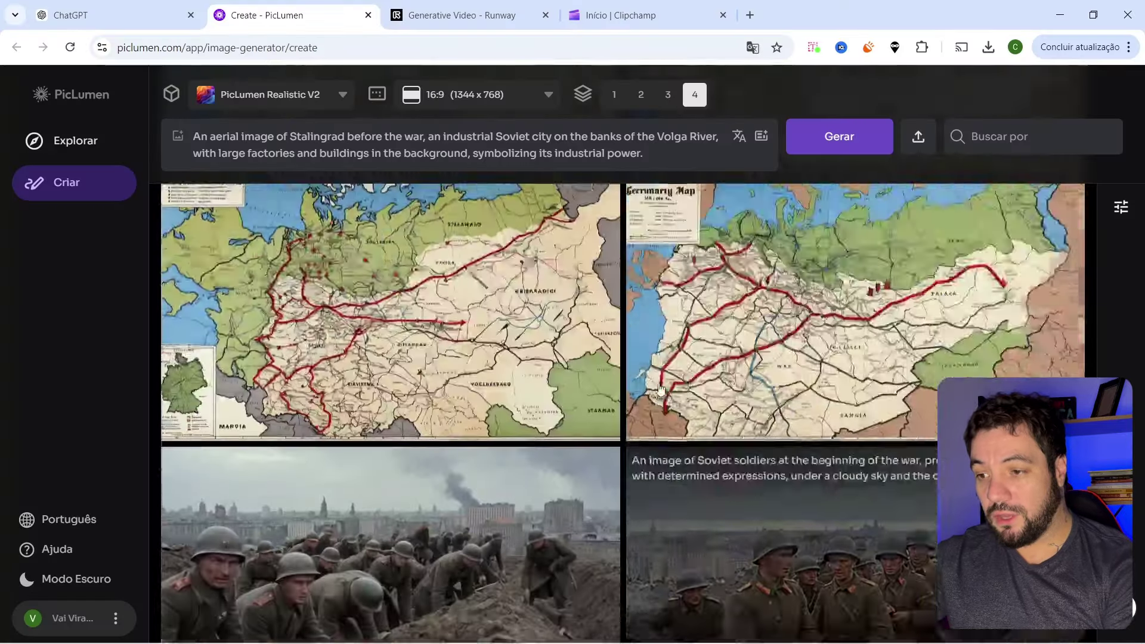
Step: Return to PicLumen and examine the generated invasion maps, military planning scenes, and bombed-city images
{"action": "scroll", "coordinate": [499, 411], "scroll_direction": "up", "scroll_amount": 3}
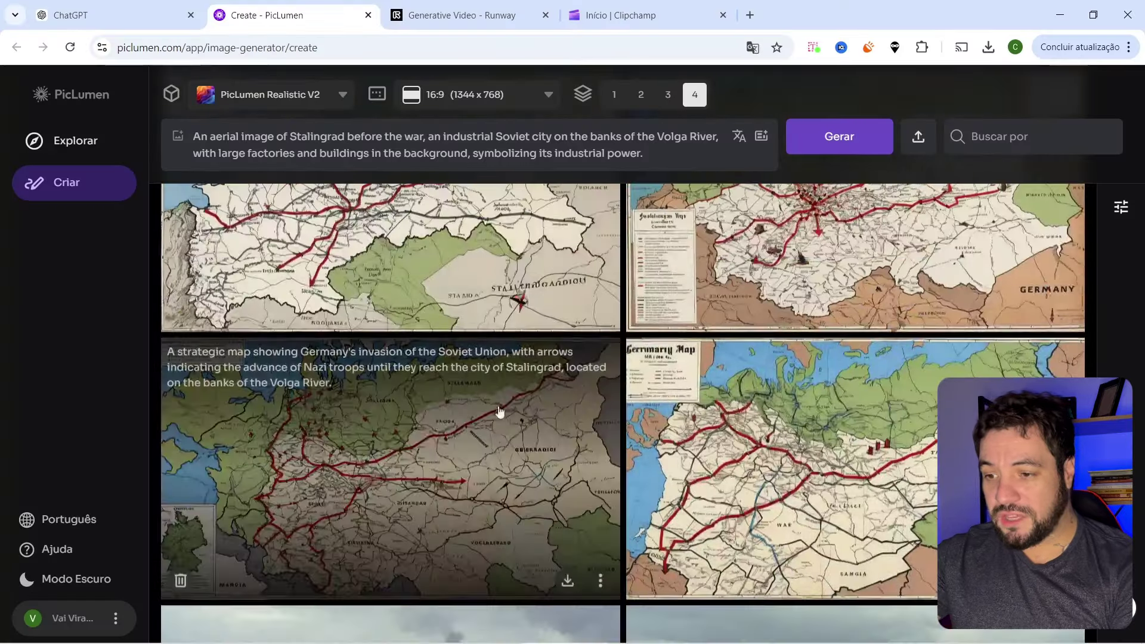
{"action": "scroll", "coordinate": [456, 442], "scroll_direction": "up", "scroll_amount": 10}
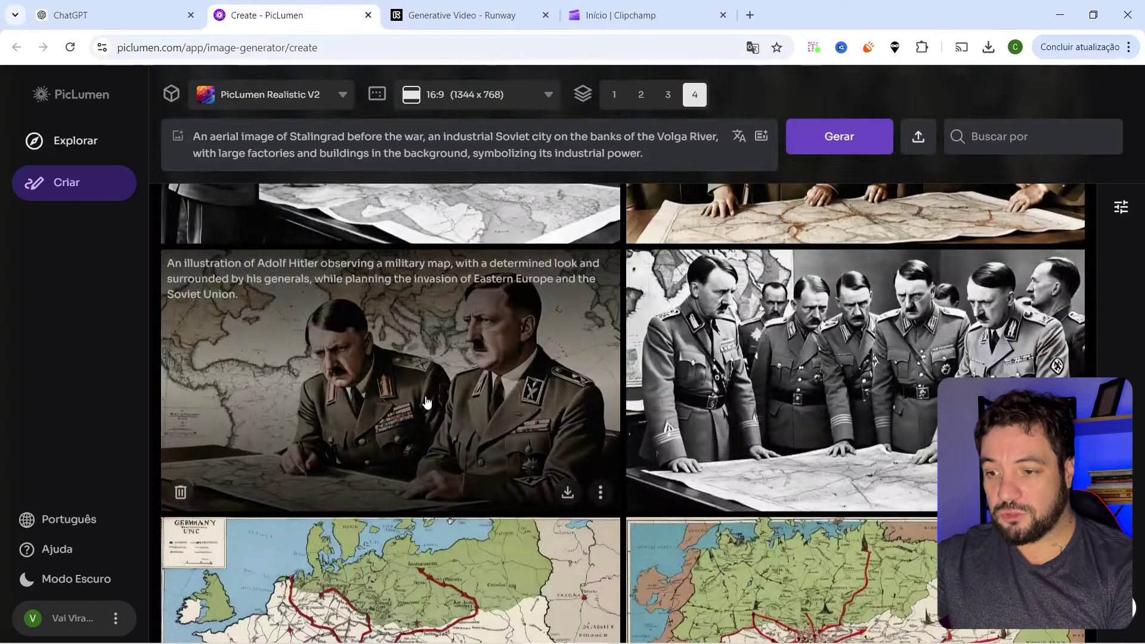
{"action": "scroll", "coordinate": [482, 417], "scroll_direction": "up", "scroll_amount": 10}
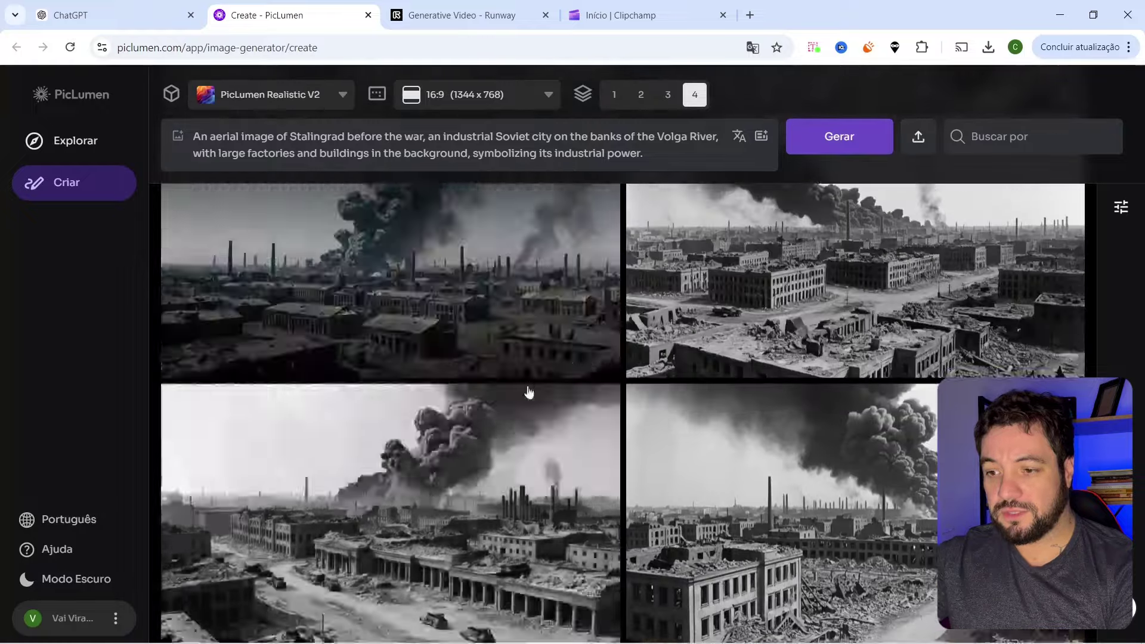
{"action": "scroll", "coordinate": [514, 395], "scroll_direction": "up", "scroll_amount": 5}
{"action": "scroll", "coordinate": [529, 460], "scroll_direction": "up", "scroll_amount": 3}
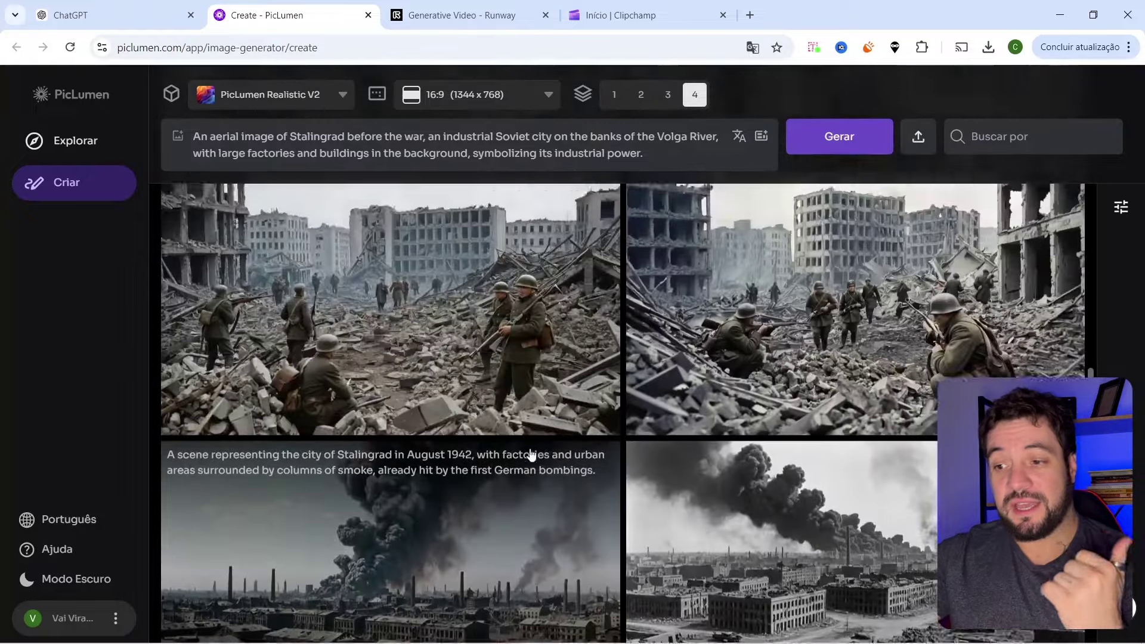
Step: Switch to ChatGPT and highlight the Operation Uranus map prompt under The Turning Point of the War
{"action": "left_click", "coordinate": [119, 15]}
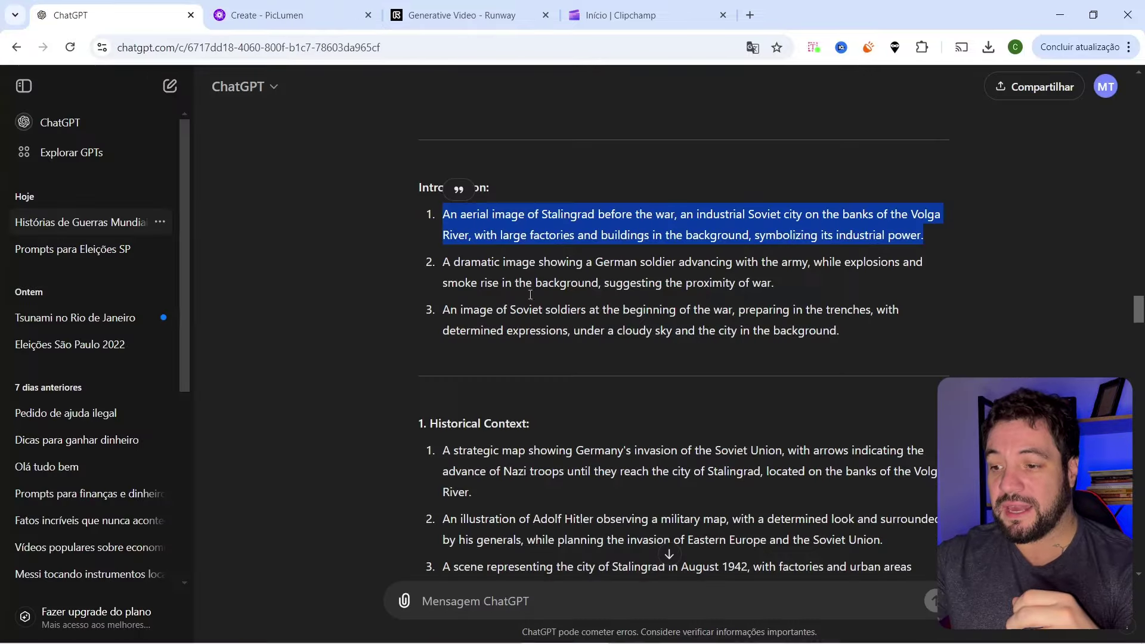
{"action": "scroll", "coordinate": [537, 310], "scroll_direction": "down", "scroll_amount": 5}
{"action": "scroll", "coordinate": [537, 311], "scroll_direction": "down", "scroll_amount": 3}
{"action": "left_click_drag", "start_coordinate": [772, 294], "coordinate": [433, 266]}
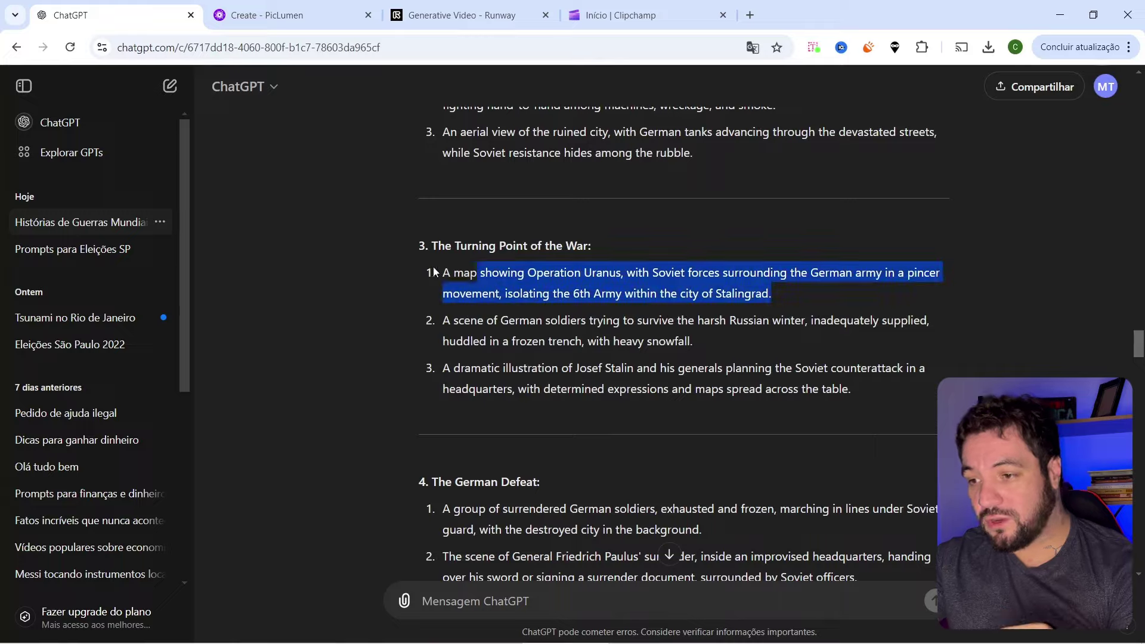
Step: Go back to PicLumen and review the remaining generated images, from the ruined-city scenes up to the newest ones
{"action": "left_click", "coordinate": [286, 15]}
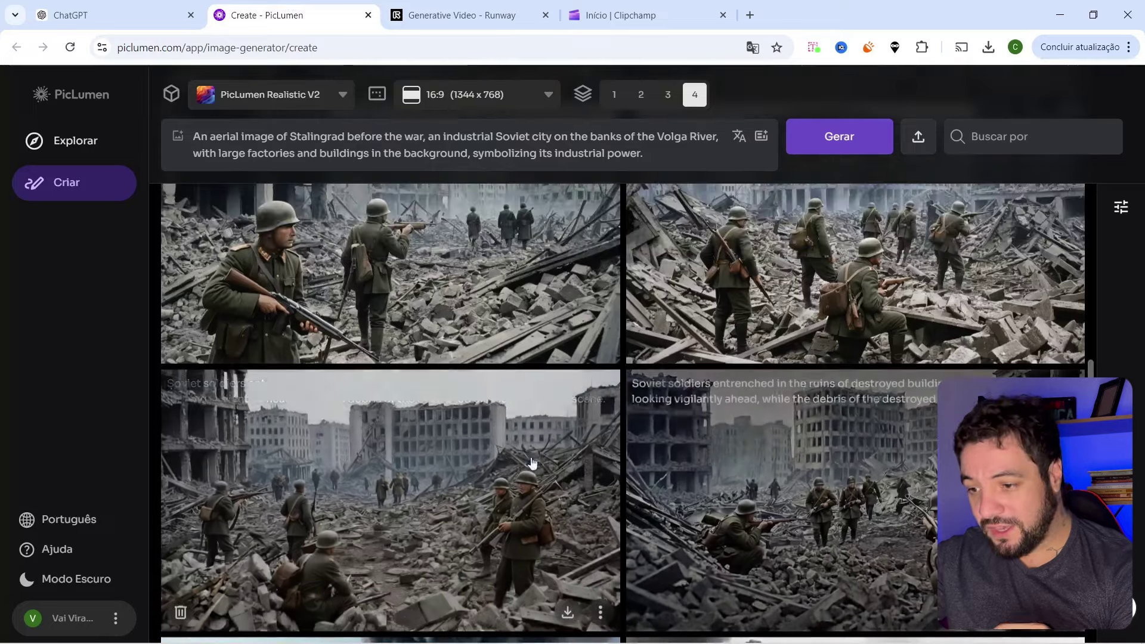
{"action": "scroll", "coordinate": [500, 455], "scroll_direction": "up", "scroll_amount": 10}
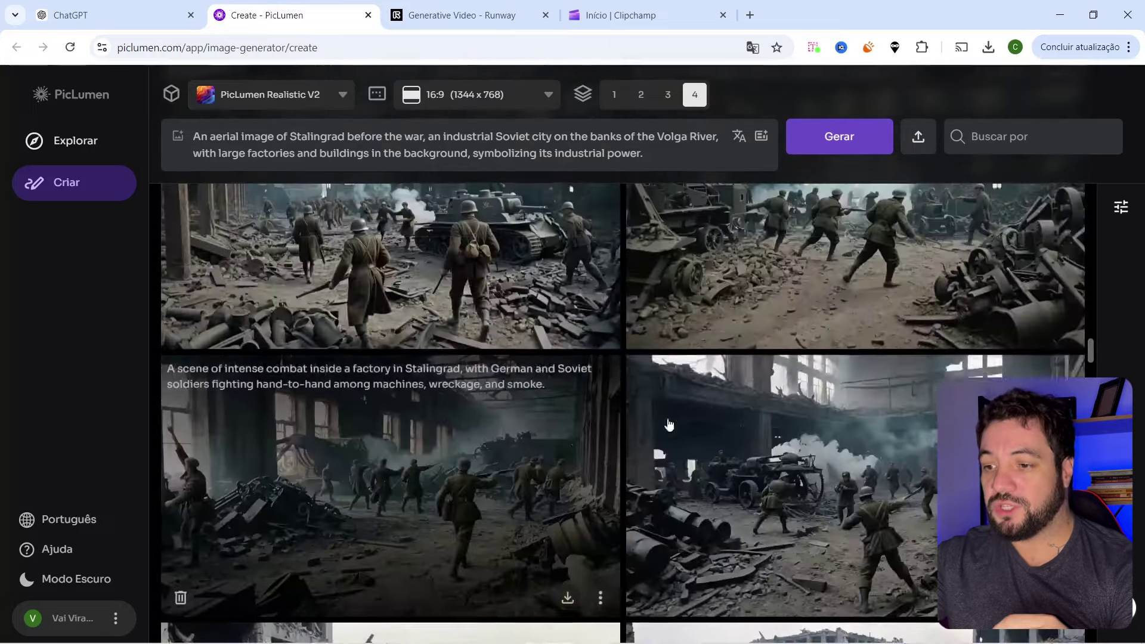
{"action": "scroll", "coordinate": [566, 385], "scroll_direction": "up", "scroll_amount": 5}
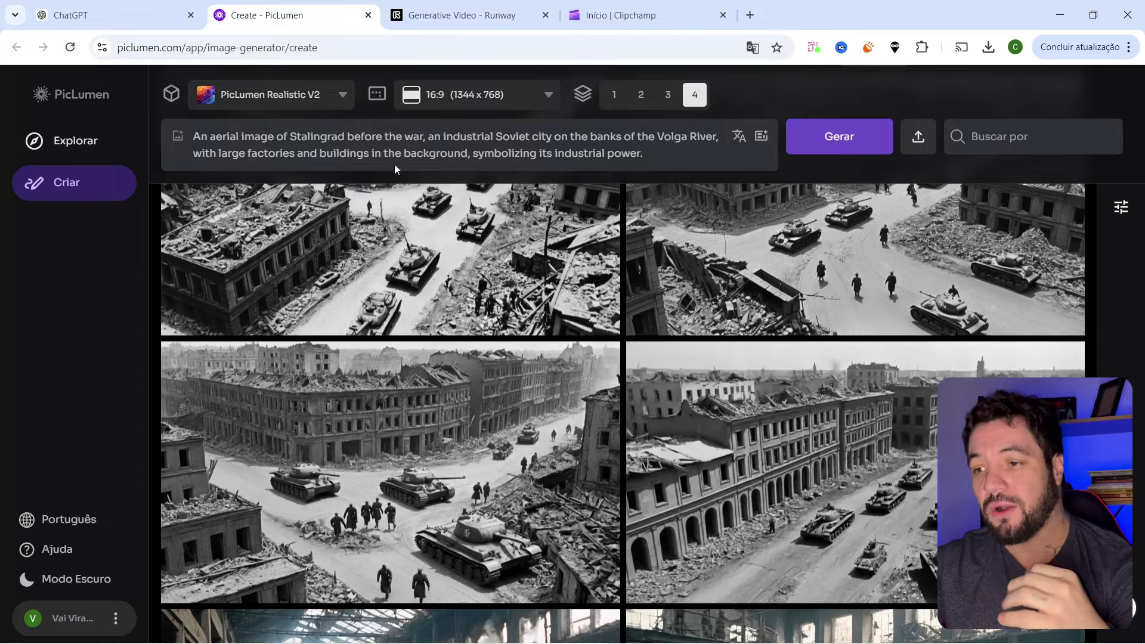
{"action": "scroll", "coordinate": [652, 383], "scroll_direction": "down", "scroll_amount": 2}
{"action": "scroll", "coordinate": [652, 383], "scroll_direction": "up", "scroll_amount": 10}
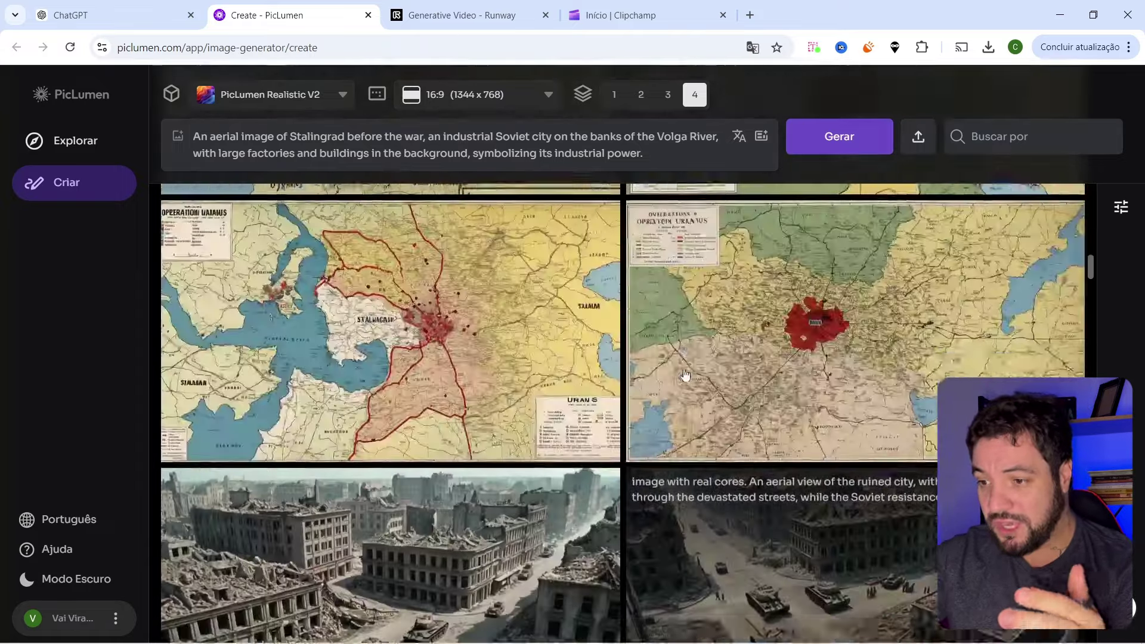
{"action": "scroll", "coordinate": [684, 375], "scroll_direction": "up", "scroll_amount": 10}
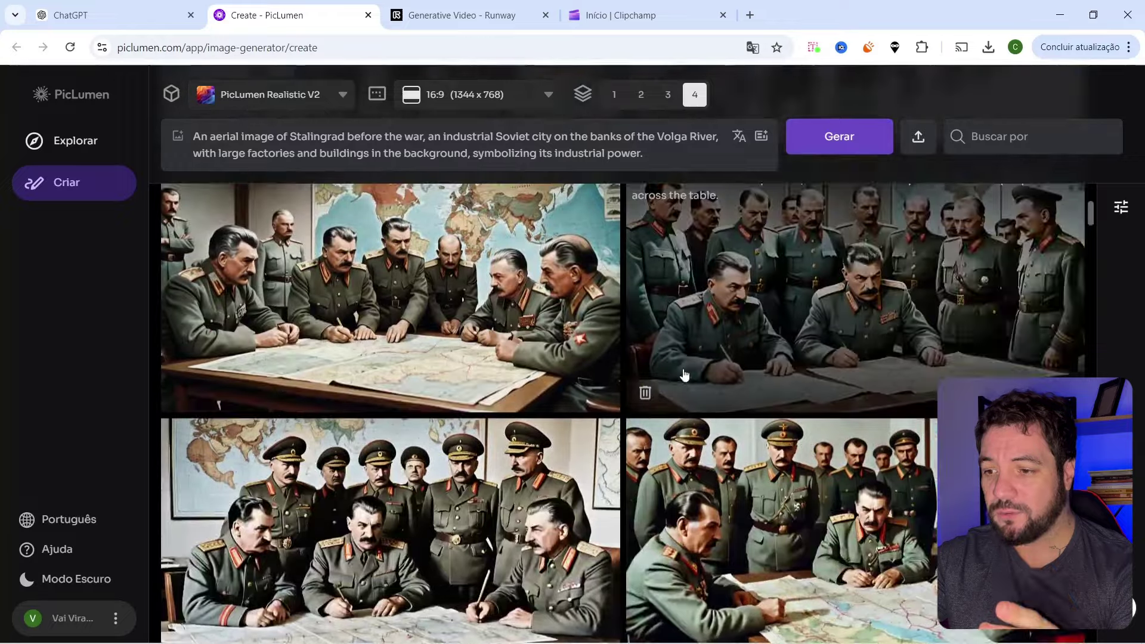
{"action": "scroll", "coordinate": [685, 374], "scroll_direction": "up", "scroll_amount": 10}
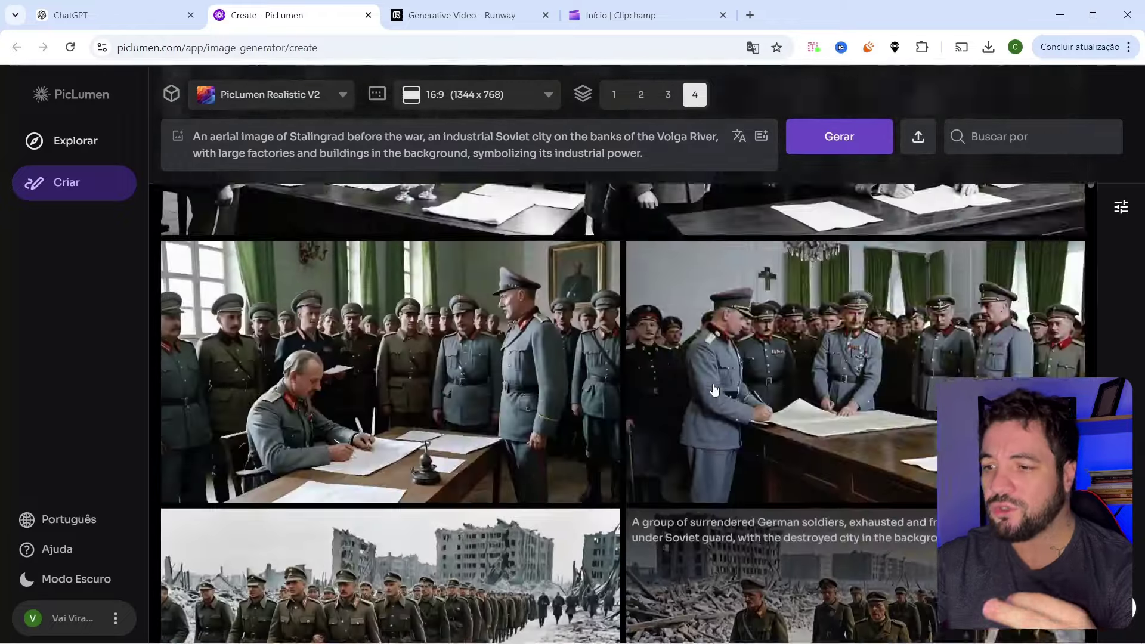
{"action": "scroll", "coordinate": [652, 389], "scroll_direction": "up", "scroll_amount": 10}
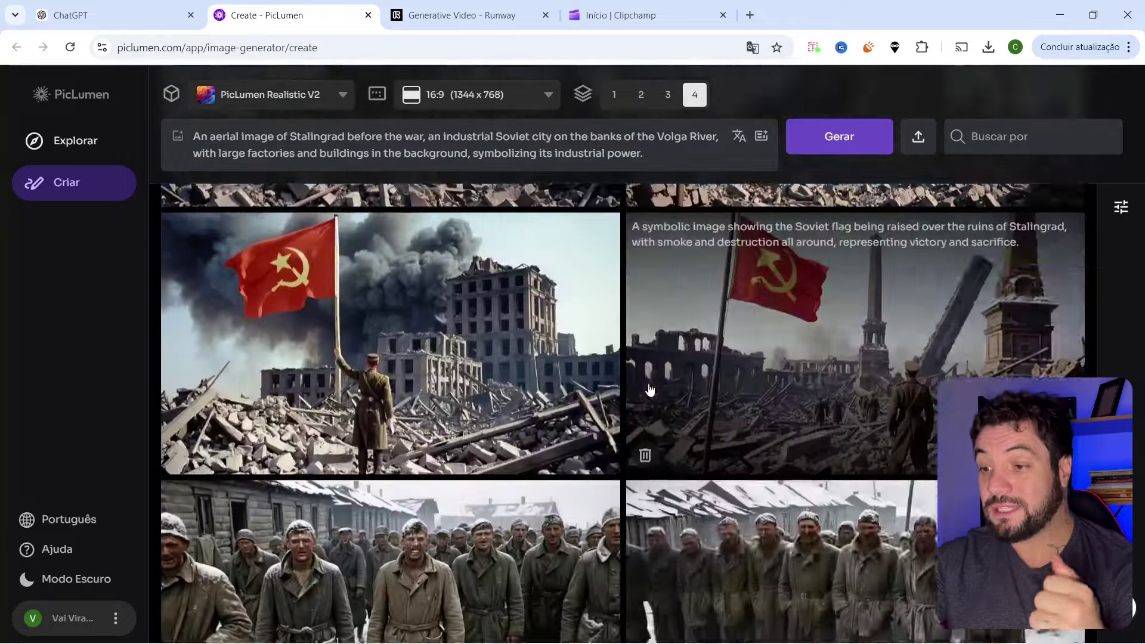
{"action": "scroll", "coordinate": [650, 387], "scroll_direction": "up", "scroll_amount": 5}
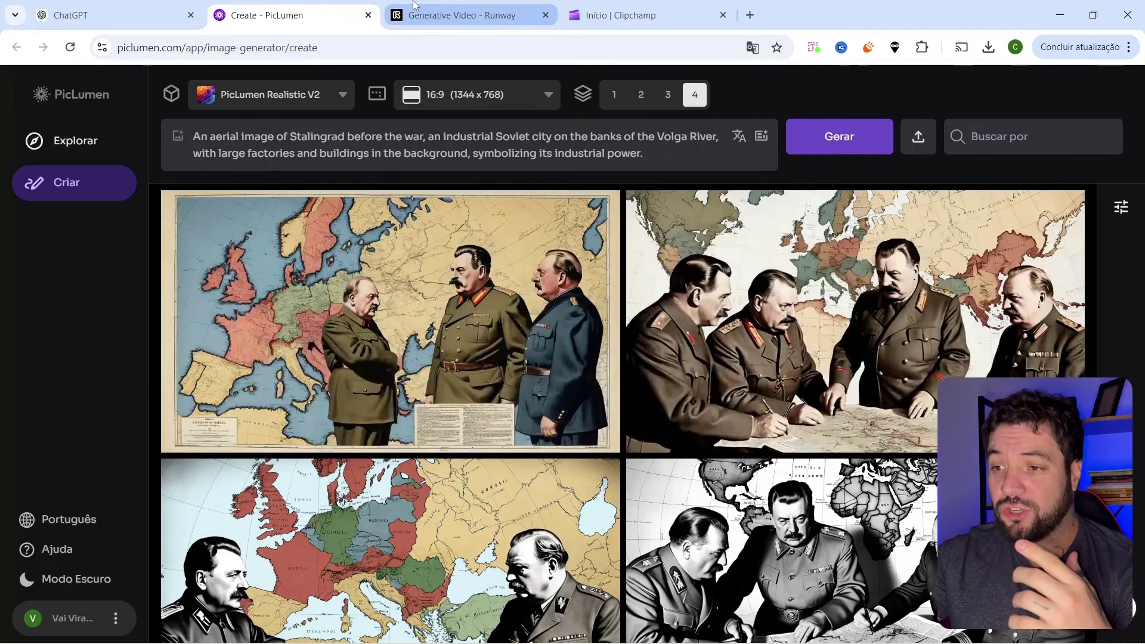
{"action": "left_click", "coordinate": [459, 15]}
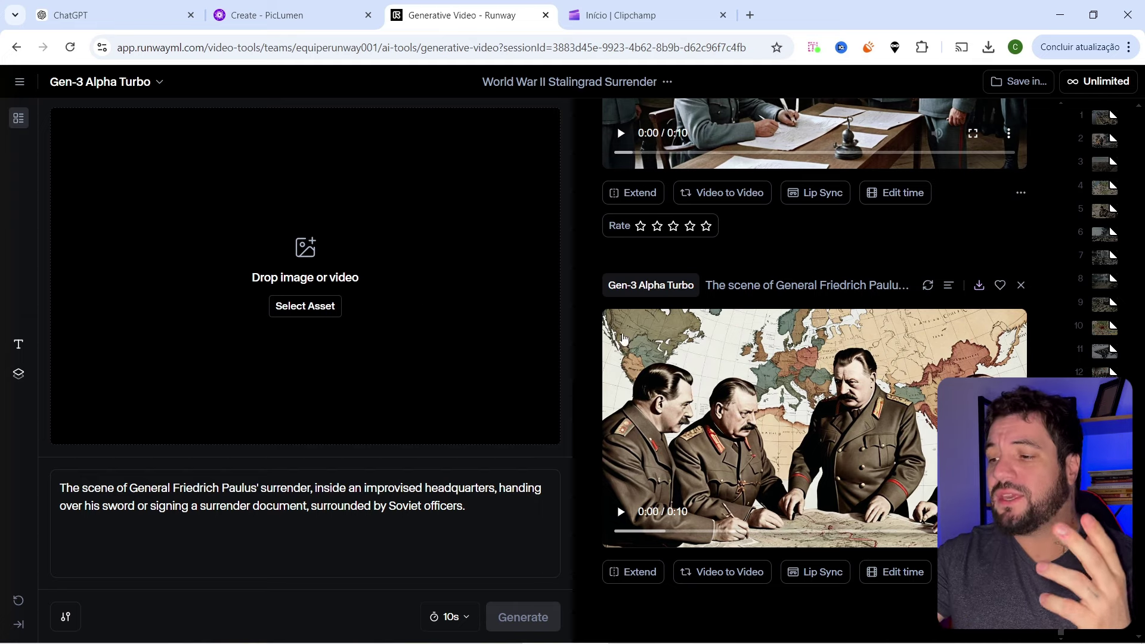
{"action": "left_click", "coordinate": [1104, 117]}
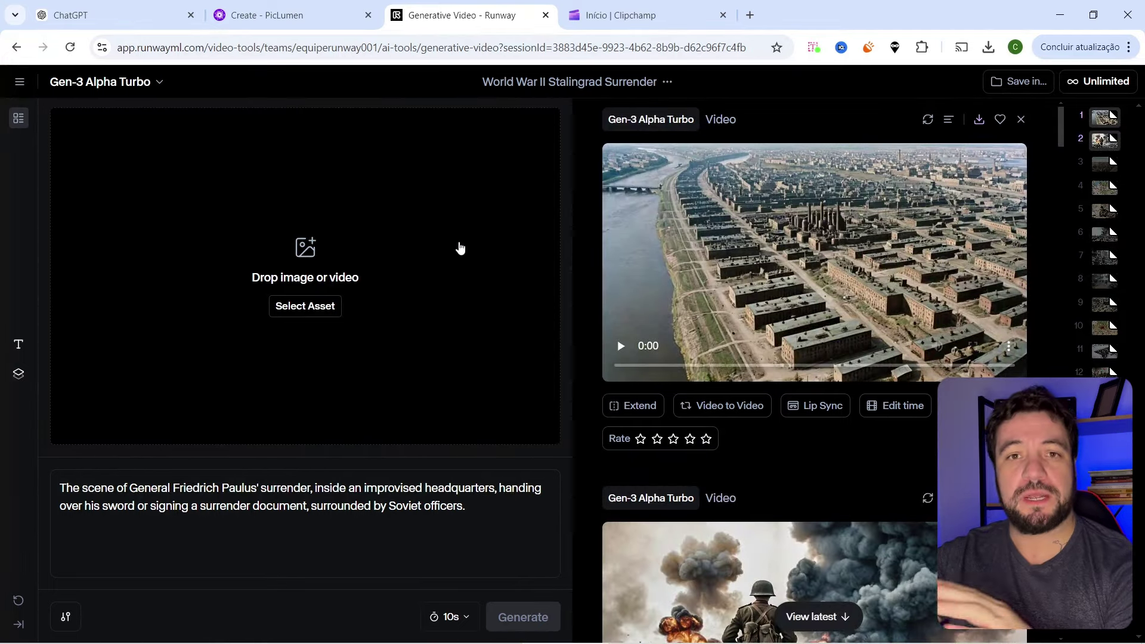
{"action": "left_click", "coordinate": [320, 256]}
{"action": "left_click", "coordinate": [307, 38]}
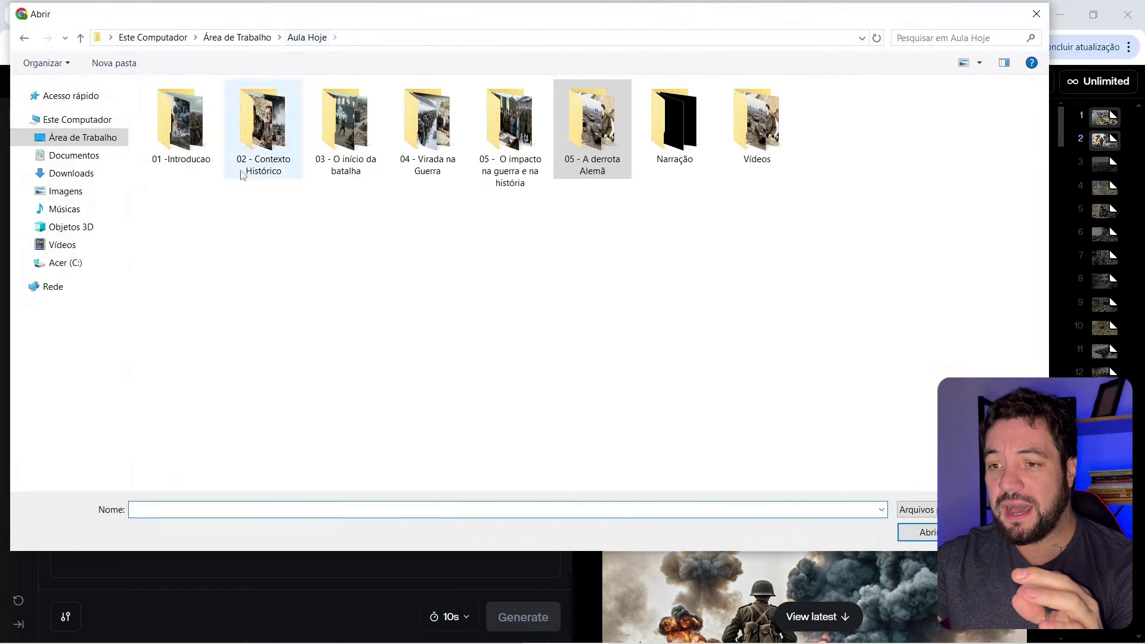
{"action": "double_click", "coordinate": [181, 122]}
{"action": "left_click", "coordinate": [182, 121]}
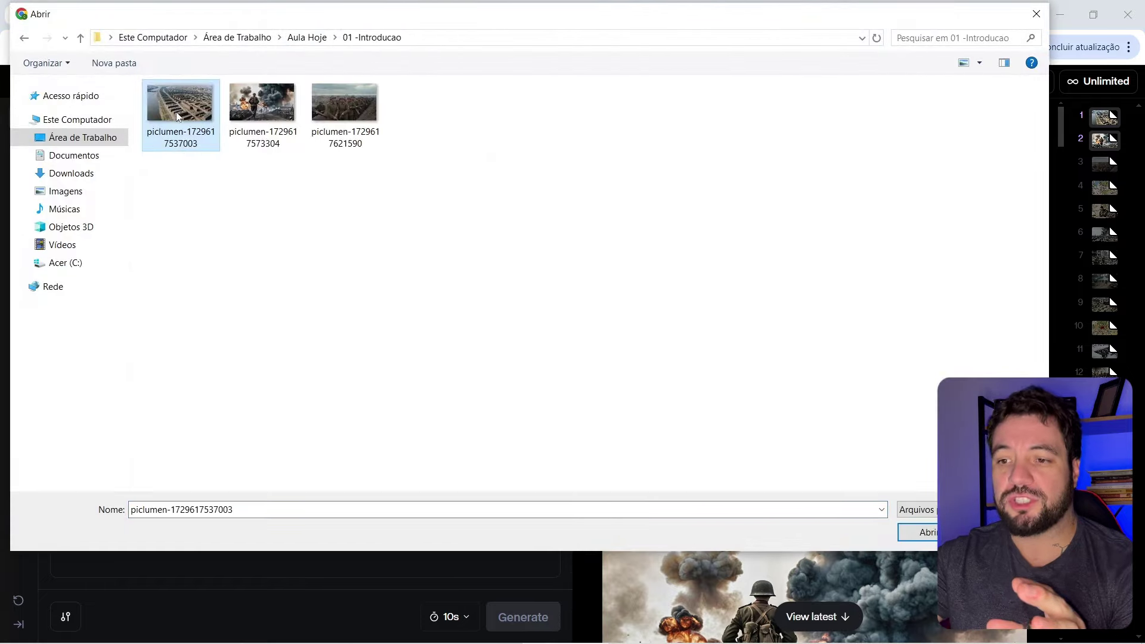
{"action": "double_click", "coordinate": [180, 116]}
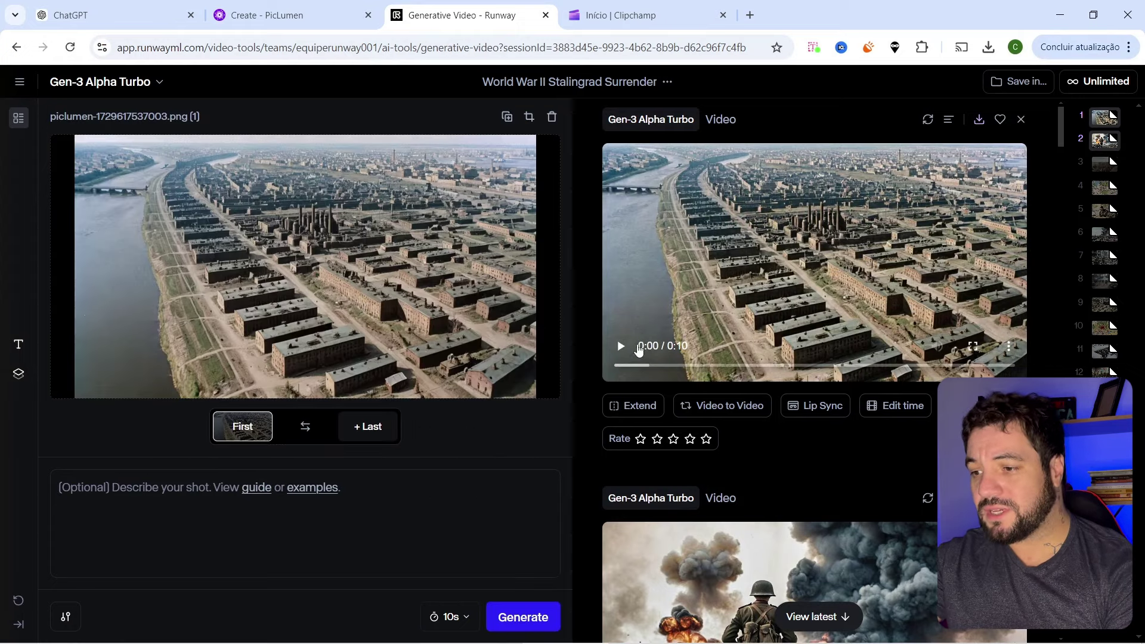
Step: Play part of the generated aerial city video and pause it
{"action": "left_click", "coordinate": [634, 348]}
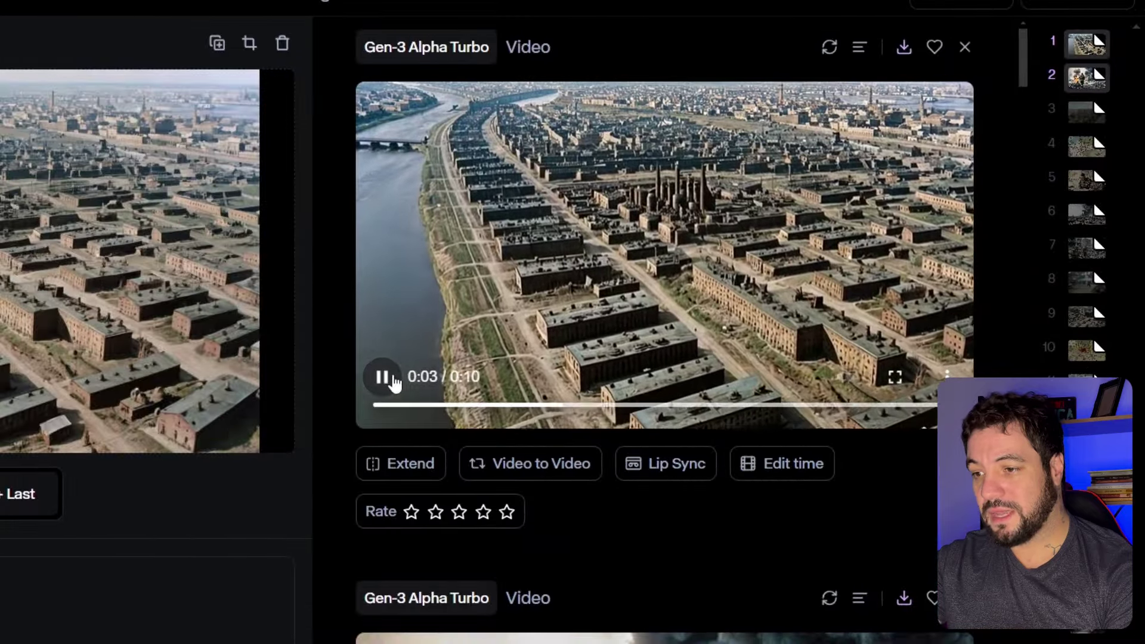
{"action": "left_click", "coordinate": [394, 380]}
{"action": "left_click", "coordinate": [285, 47]}
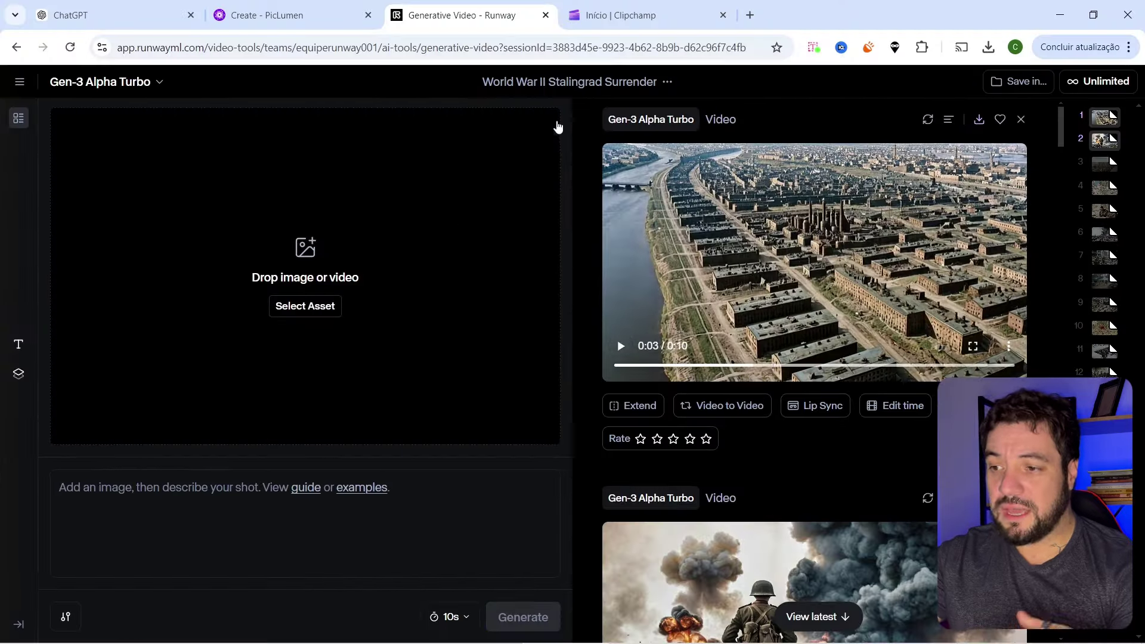
{"action": "left_click", "coordinate": [304, 255]}
{"action": "double_click", "coordinate": [268, 137]}
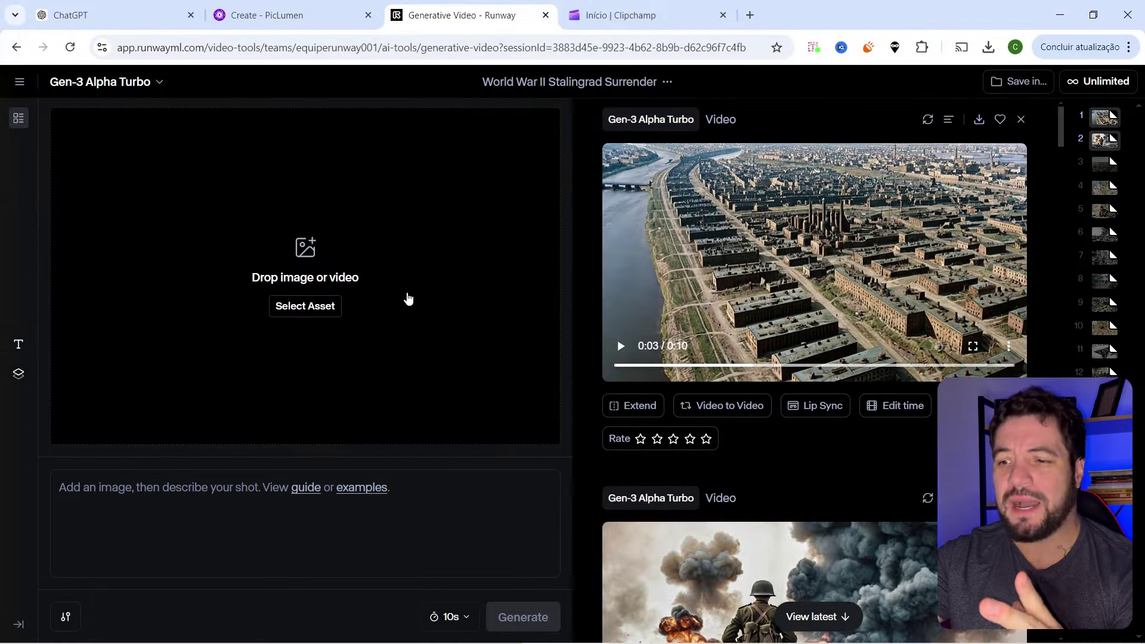
Step: Review the generated soldier video and the videos that follow it in the Runway session
{"action": "scroll", "coordinate": [775, 303], "scroll_direction": "down", "scroll_amount": 5}
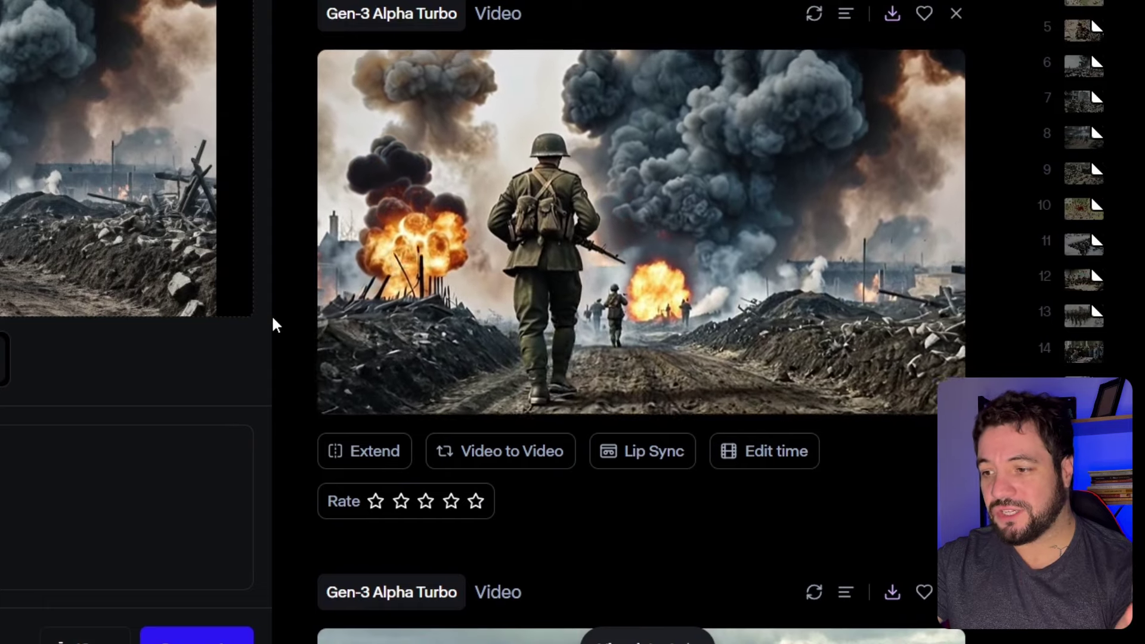
{"action": "mouse_move", "coordinate": [615, 170]}
{"action": "scroll", "coordinate": [626, 131], "scroll_direction": "down", "scroll_amount": 15}
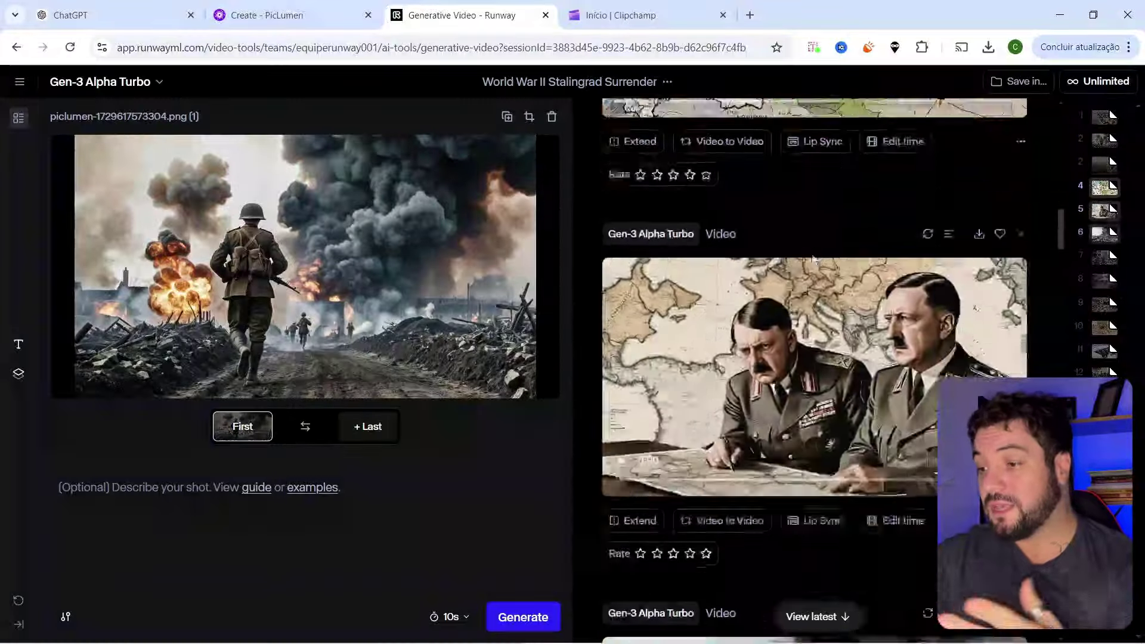
Step: Look through the remaining generated videos down to the end of the Runway session
{"action": "scroll", "coordinate": [813, 258], "scroll_direction": "down", "scroll_amount": 15}
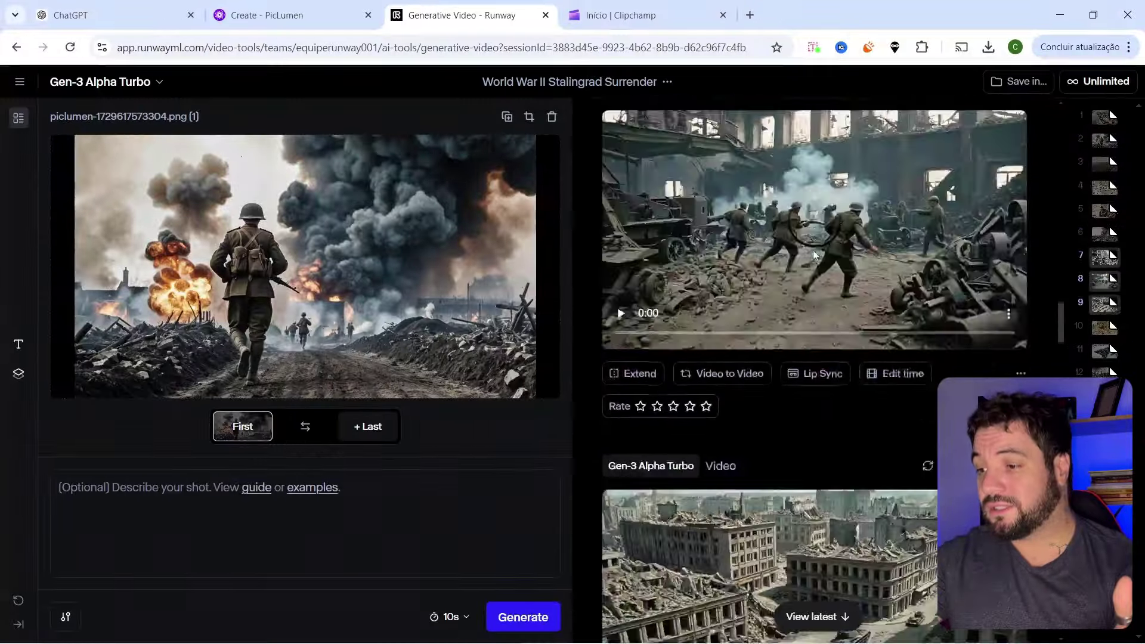
{"action": "scroll", "coordinate": [812, 251], "scroll_direction": "down", "scroll_amount": 10}
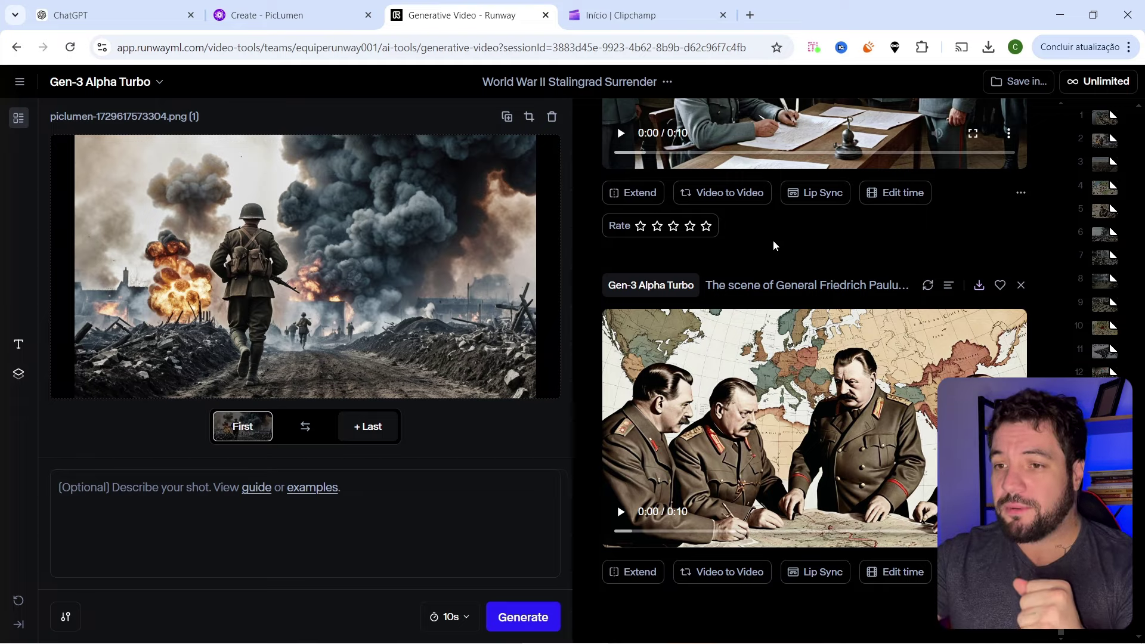
Step: Switch to ChatGPT and find the request "quero a historia toda em ingles" below the image prompts
{"action": "left_click", "coordinate": [114, 15]}
{"action": "scroll", "coordinate": [767, 212], "scroll_direction": "down", "scroll_amount": 2}
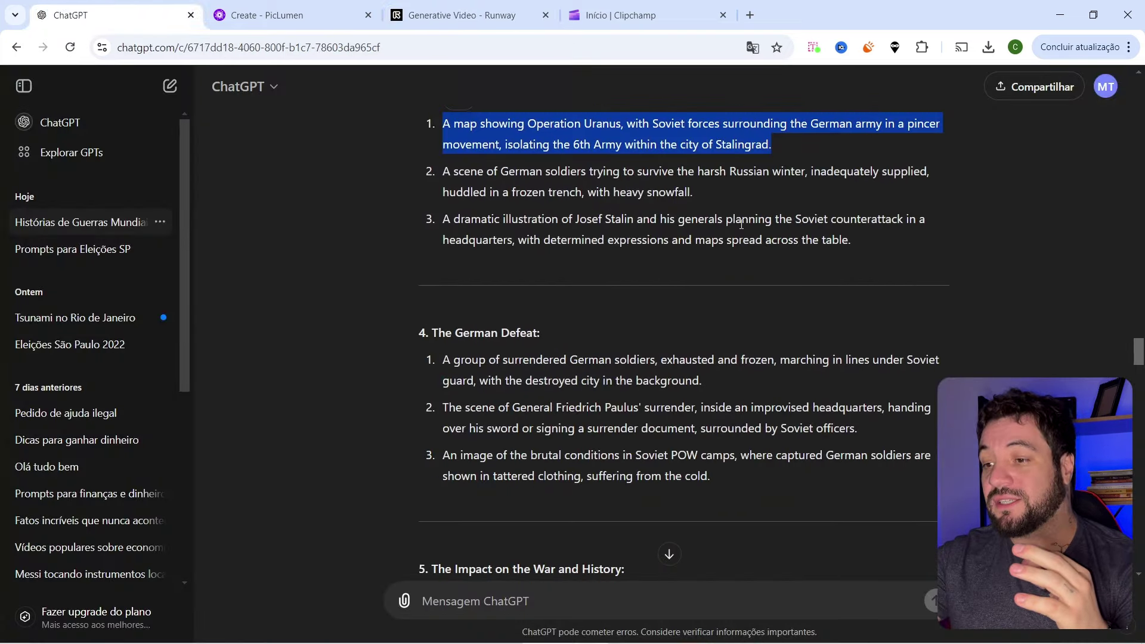
{"action": "scroll", "coordinate": [739, 220], "scroll_direction": "down", "scroll_amount": 8}
{"action": "scroll", "coordinate": [735, 195], "scroll_direction": "up", "scroll_amount": 2}
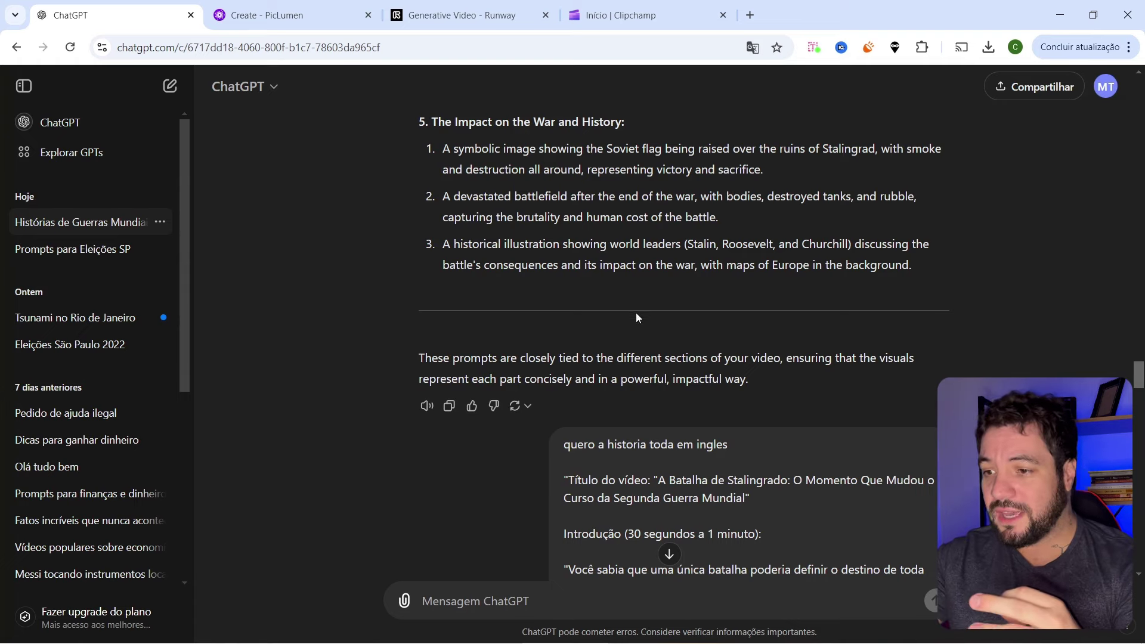
{"action": "scroll", "coordinate": [725, 323], "scroll_direction": "down", "scroll_amount": 3}
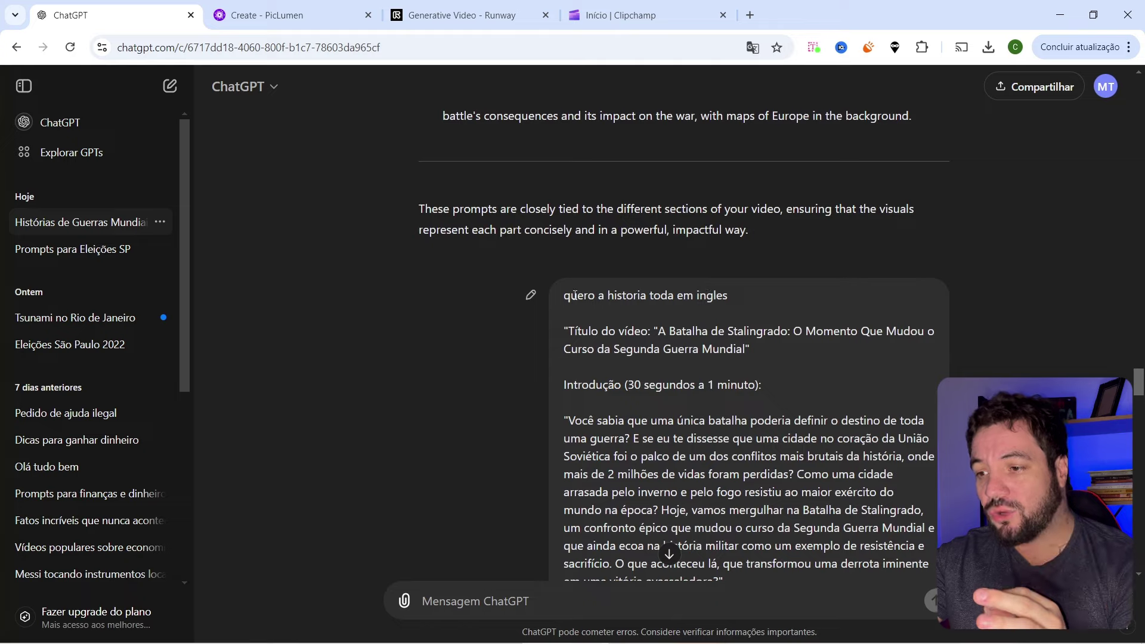
{"action": "left_click_drag", "start_coordinate": [574, 295], "coordinate": [731, 292]}
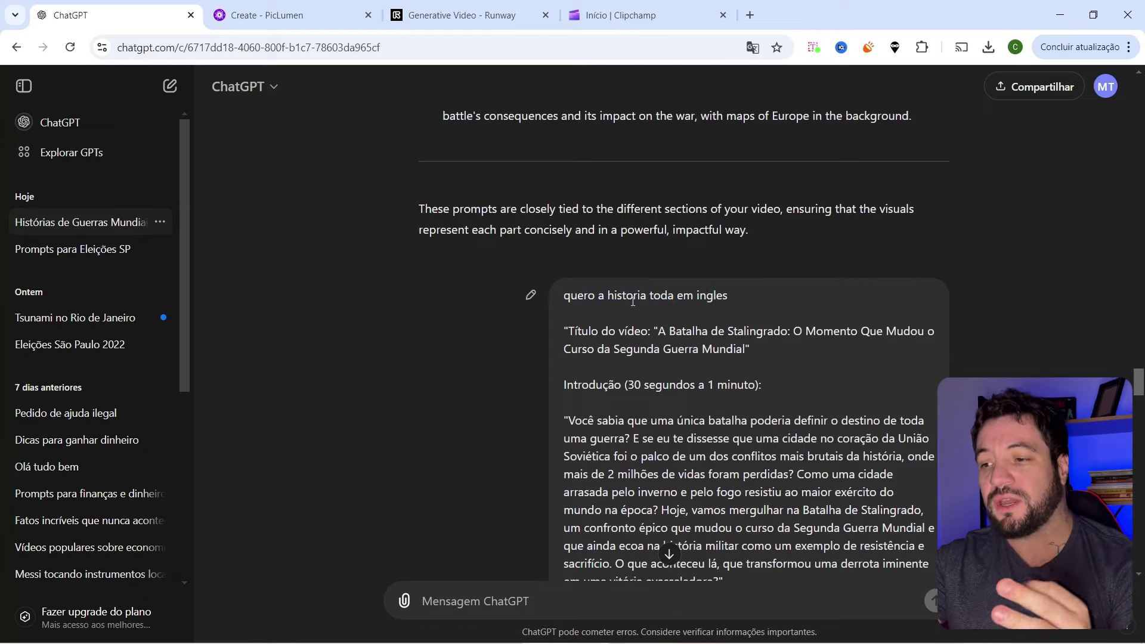
{"action": "left_click_drag", "start_coordinate": [596, 295], "coordinate": [728, 295]}
Step: Look through the Portuguese Stalingrad script in that request down to ChatGPT's full English version
{"action": "scroll", "coordinate": [604, 213], "scroll_direction": "down", "scroll_amount": 4}
{"action": "triple_click", "coordinate": [604, 213]}
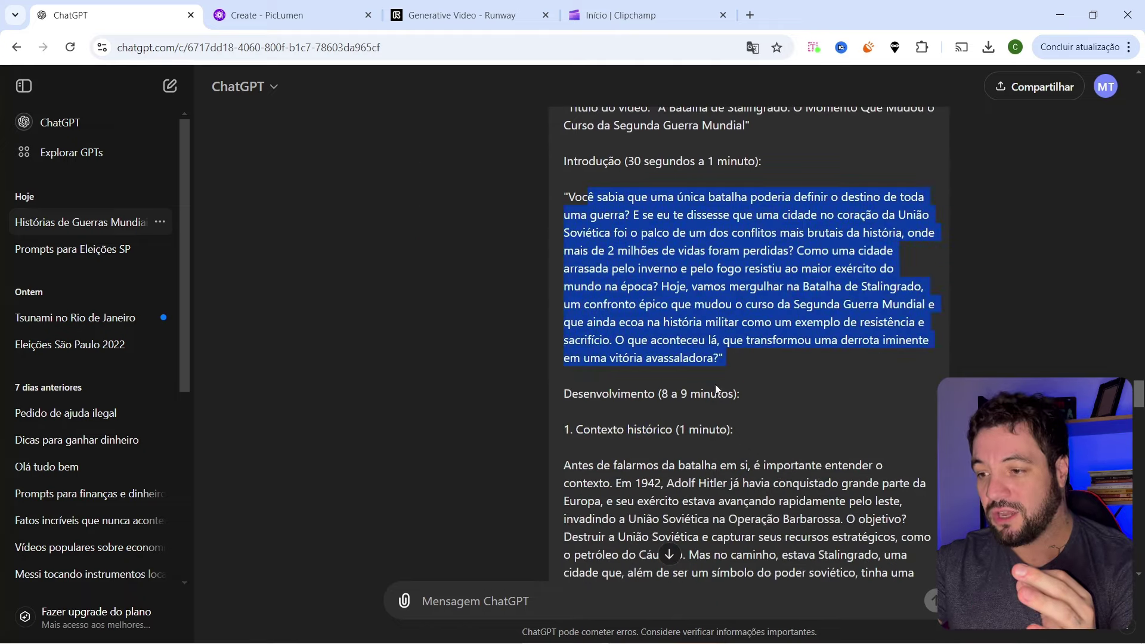
{"action": "left_click_drag", "start_coordinate": [604, 213], "coordinate": [715, 484]}
{"action": "left_click", "coordinate": [716, 484]}
{"action": "scroll", "coordinate": [665, 231], "scroll_direction": "down", "scroll_amount": 15}
{"action": "scroll", "coordinate": [666, 231], "scroll_direction": "down", "scroll_amount": 13}
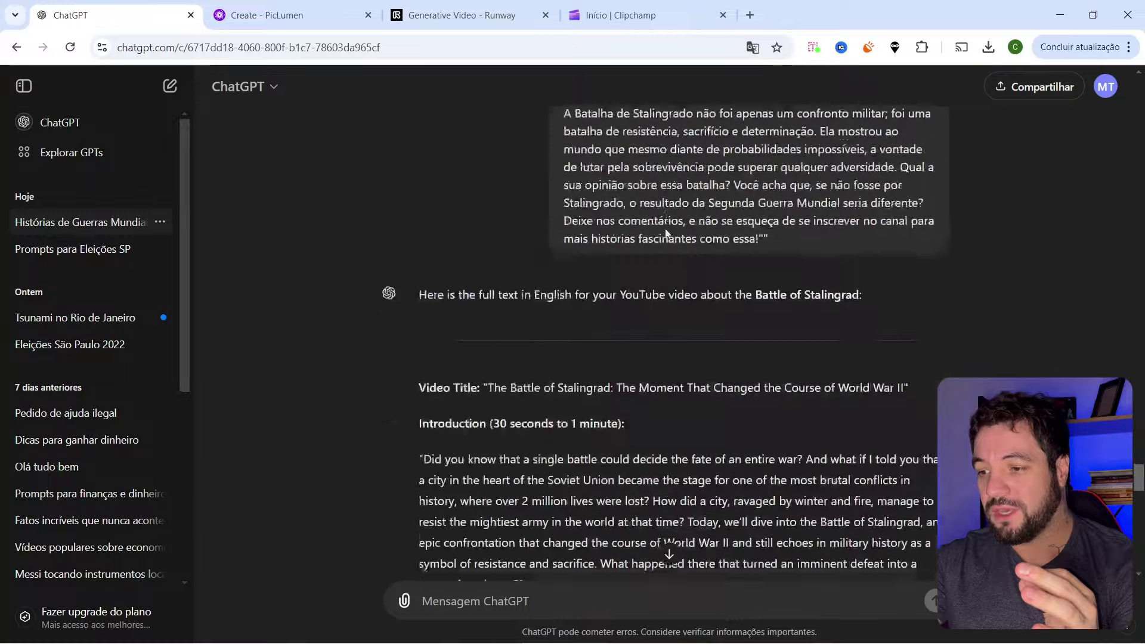
Step: Copy the English script's introduction paragraph, from "Did you know that a single battle" to "staggering victory?"
{"action": "scroll", "coordinate": [664, 228], "scroll_direction": "up", "scroll_amount": 4}
{"action": "left_click_drag", "start_coordinate": [419, 200], "coordinate": [718, 452]}
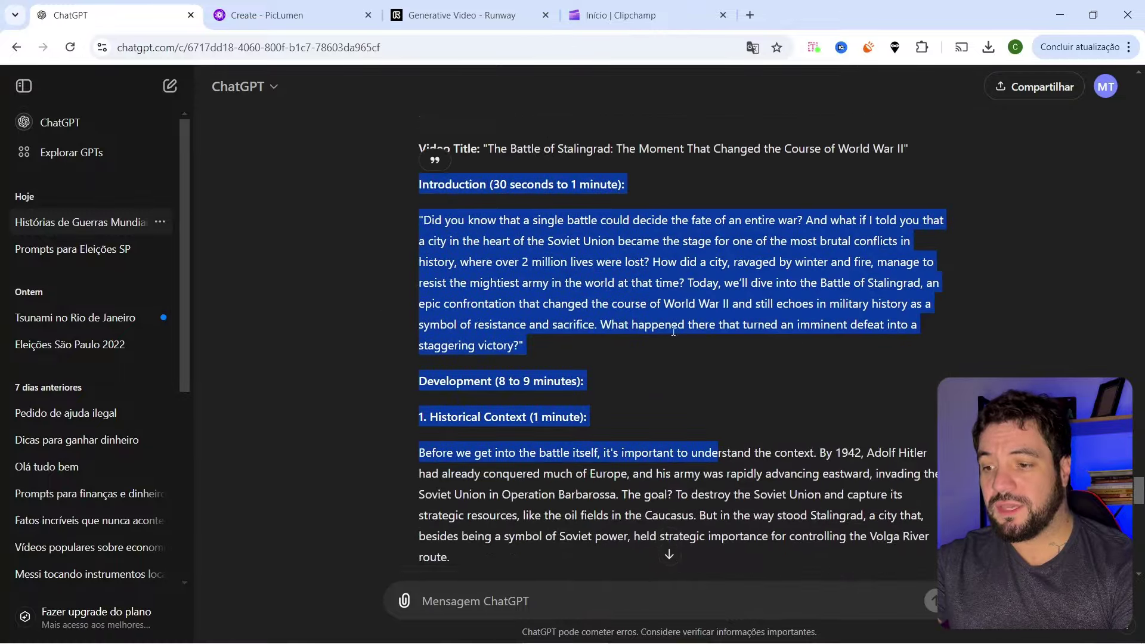
{"action": "scroll", "coordinate": [667, 327], "scroll_direction": "down", "scroll_amount": 6}
{"action": "scroll", "coordinate": [667, 327], "scroll_direction": "up", "scroll_amount": 7}
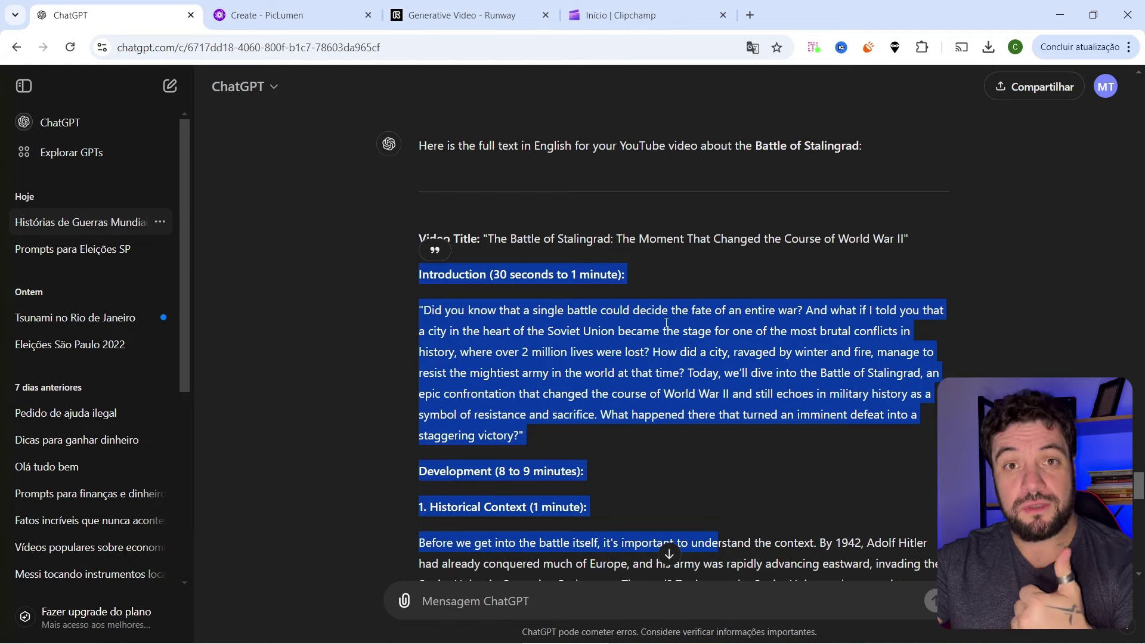
{"action": "scroll", "coordinate": [666, 322], "scroll_direction": "up", "scroll_amount": 1}
{"action": "left_click", "coordinate": [591, 353]}
{"action": "scroll", "coordinate": [524, 346], "scroll_direction": "down", "scroll_amount": 1}
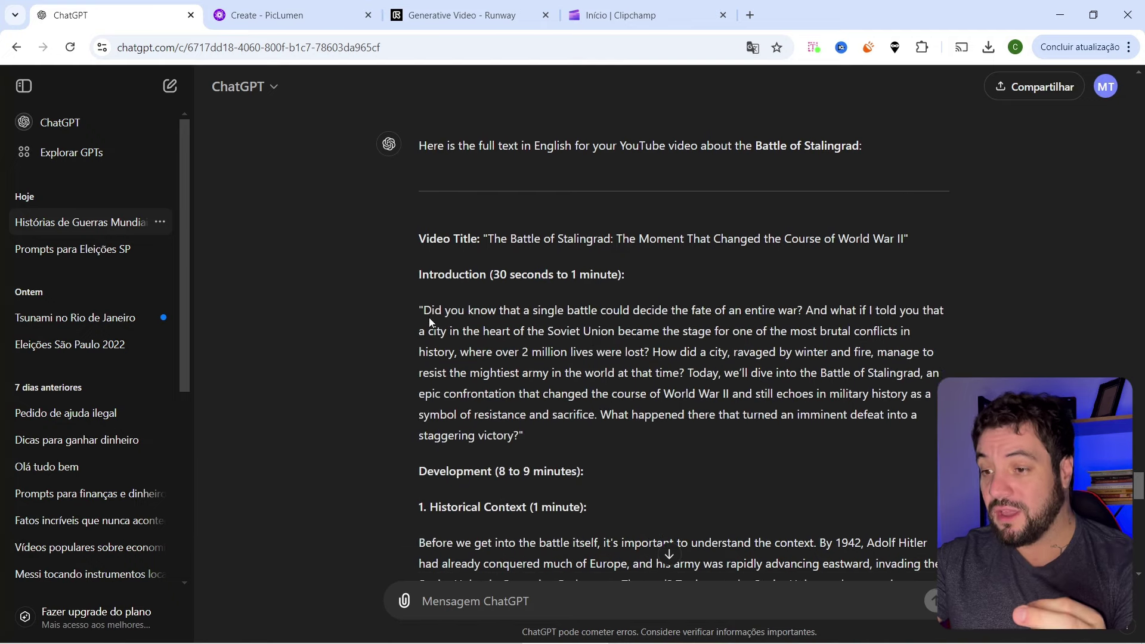
{"action": "left_click_drag", "start_coordinate": [425, 307], "coordinate": [518, 446]}
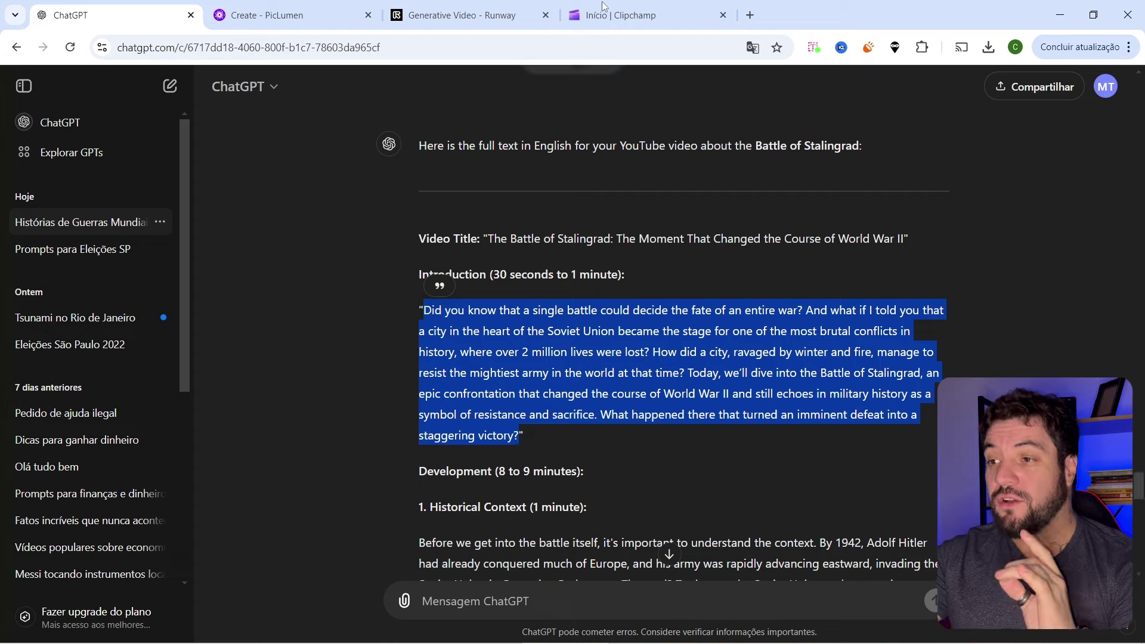
Step: Switch to Clipchamp and replace the existing narration with a new text-to-speech clip
{"action": "key", "text": "ctrl+4"}
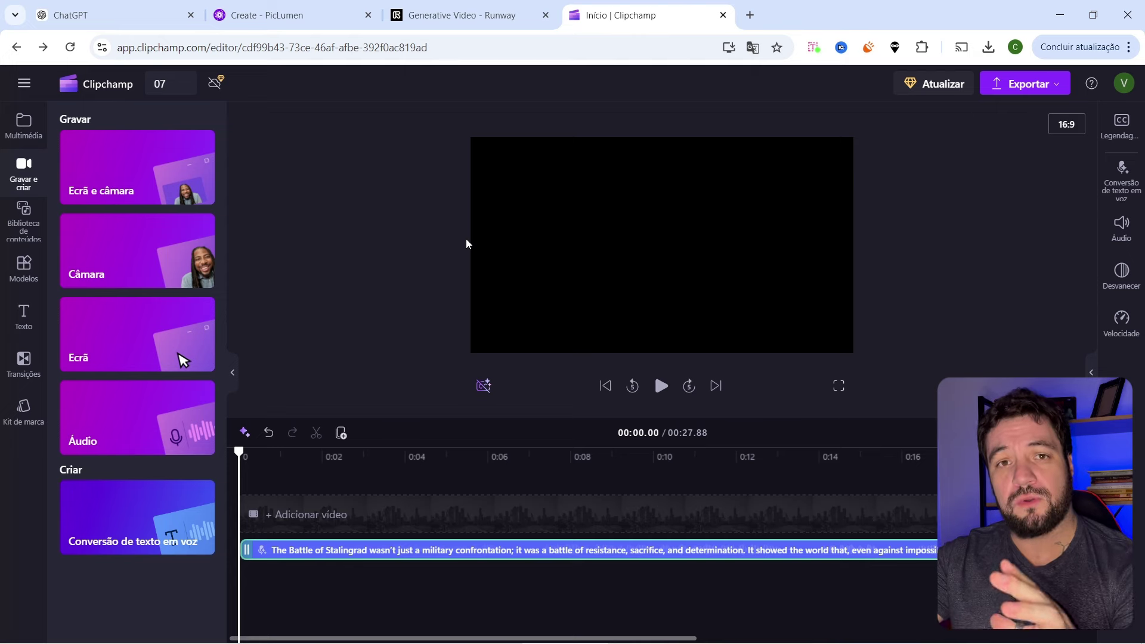
{"action": "left_click", "coordinate": [24, 170]}
{"action": "left_click", "coordinate": [24, 170]}
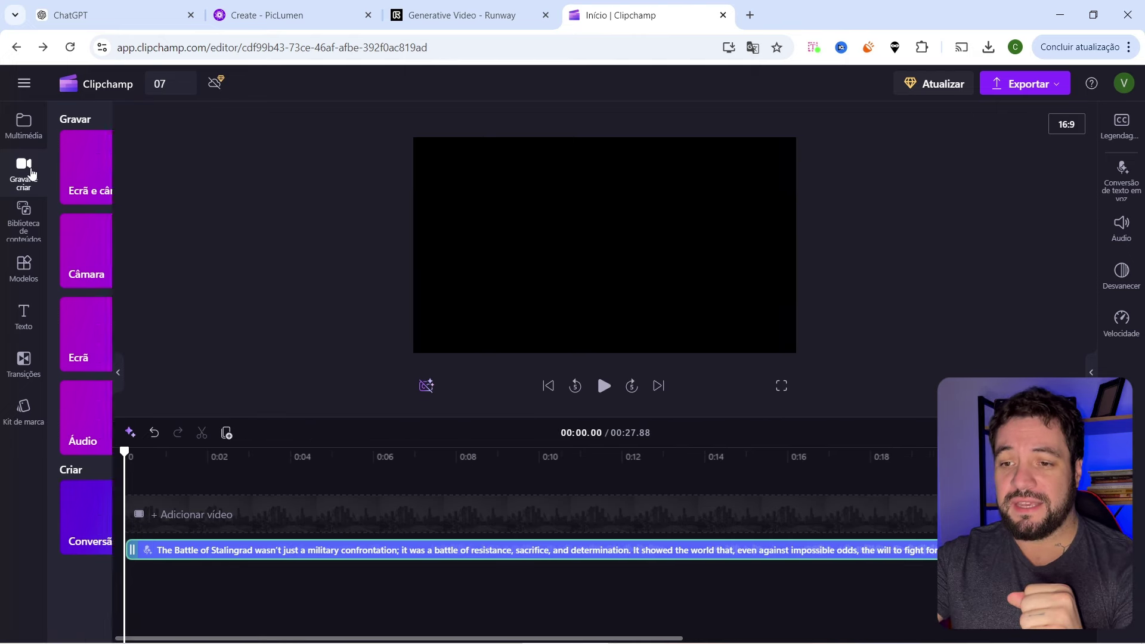
{"action": "left_click", "coordinate": [140, 545]}
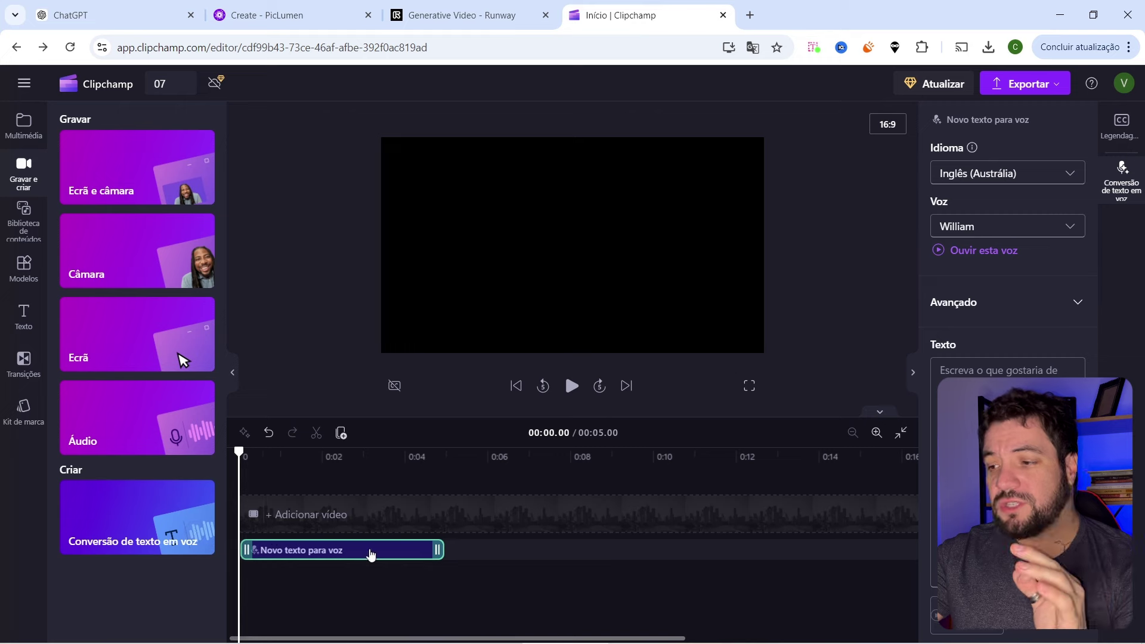
Step: Choose Inglês (Austrália) as the language of the new text-to-speech clip
{"action": "left_click", "coordinate": [1019, 177]}
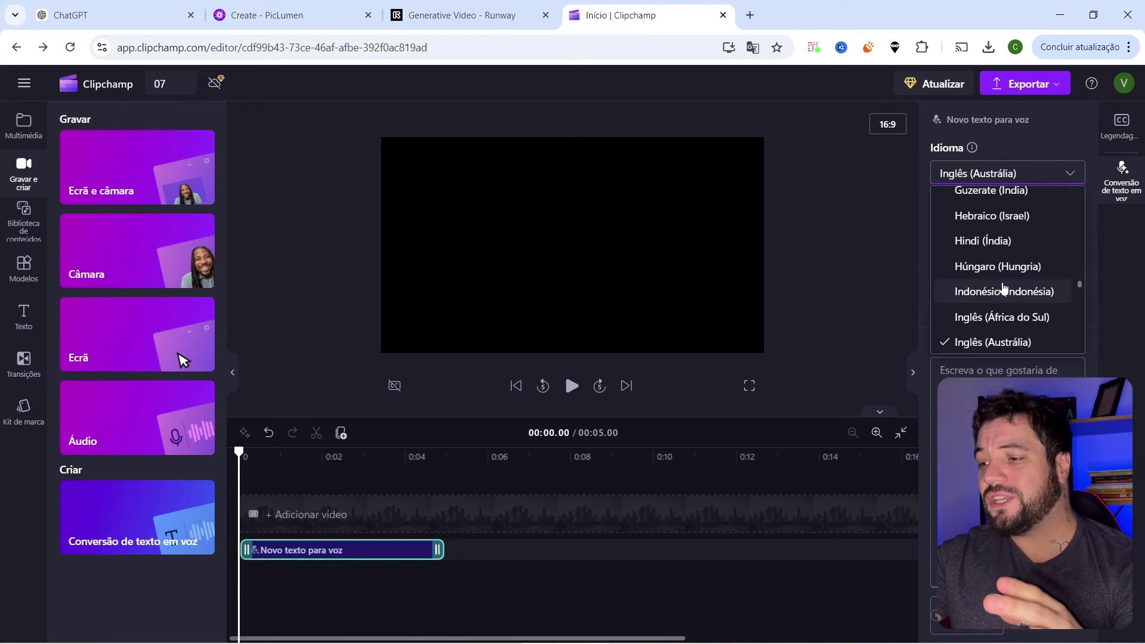
{"action": "scroll", "coordinate": [991, 232], "scroll_direction": "down", "scroll_amount": 3}
{"action": "scroll", "coordinate": [1017, 295], "scroll_direction": "up", "scroll_amount": 1}
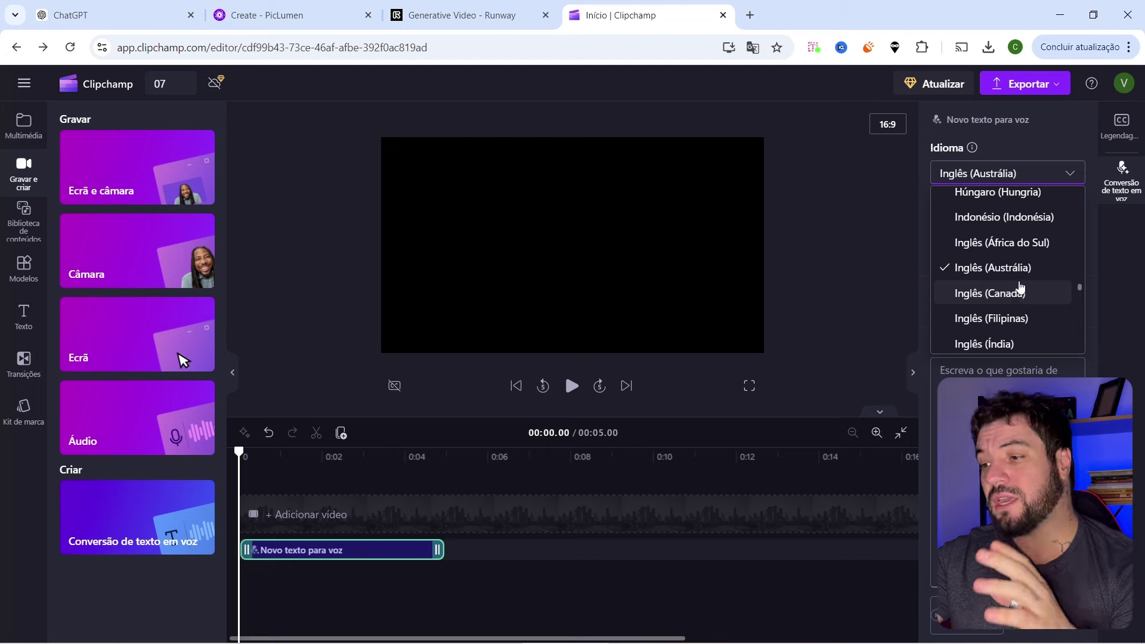
{"action": "left_click", "coordinate": [1015, 278]}
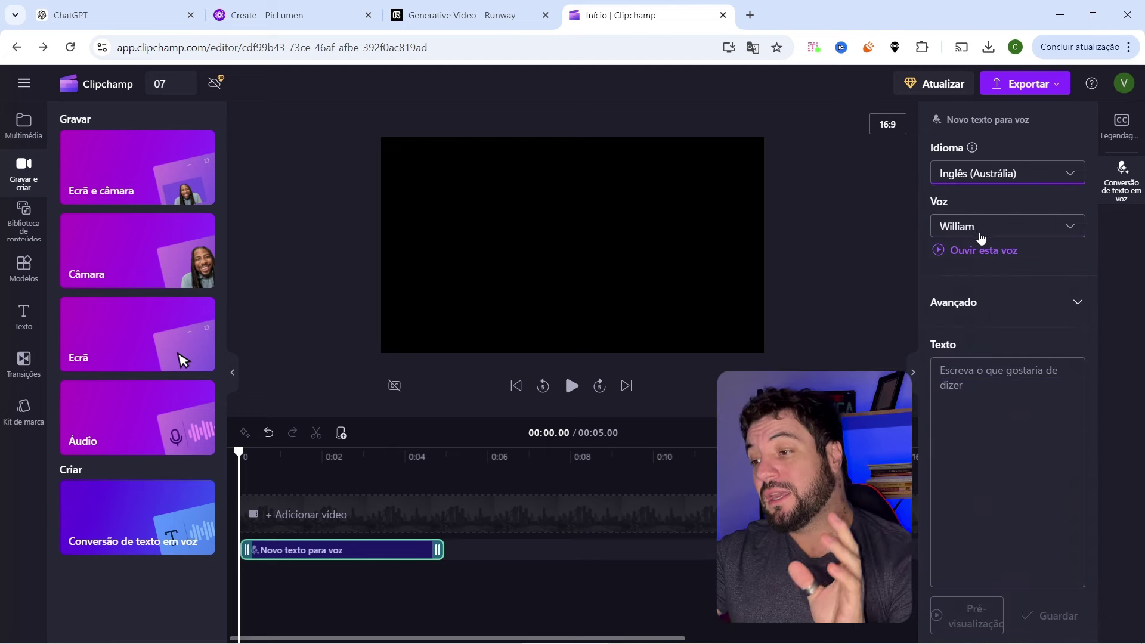
Step: Paste the copied English introduction as the narration text and save the voice clip
{"action": "left_click", "coordinate": [987, 432]}
{"action": "key", "text": "ctrl+v"}
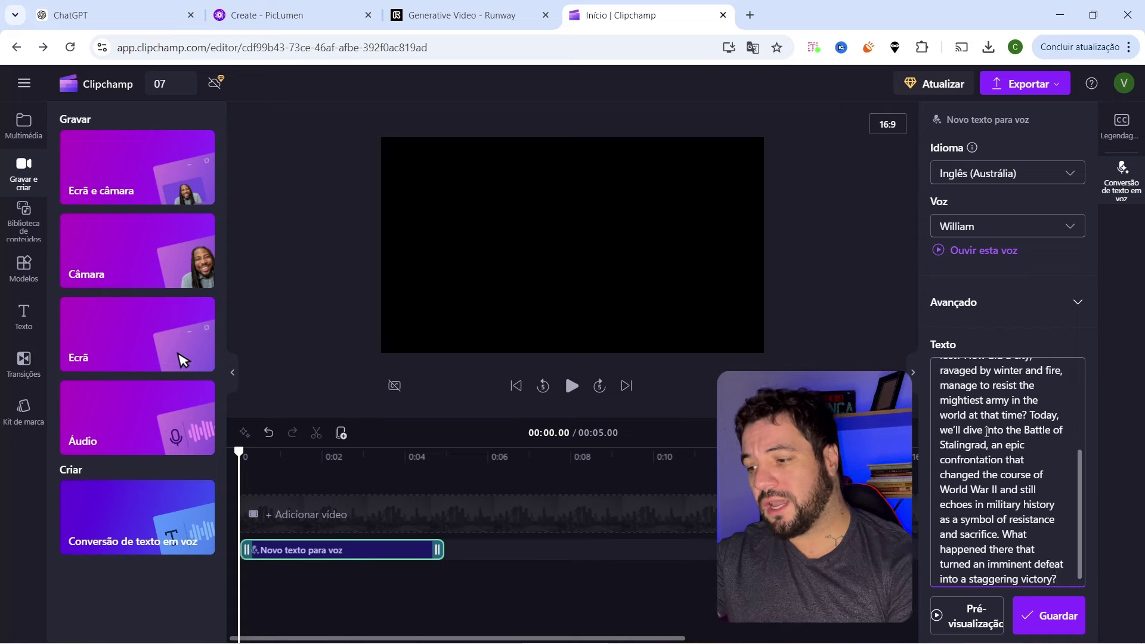
{"action": "left_click", "coordinate": [1030, 620]}
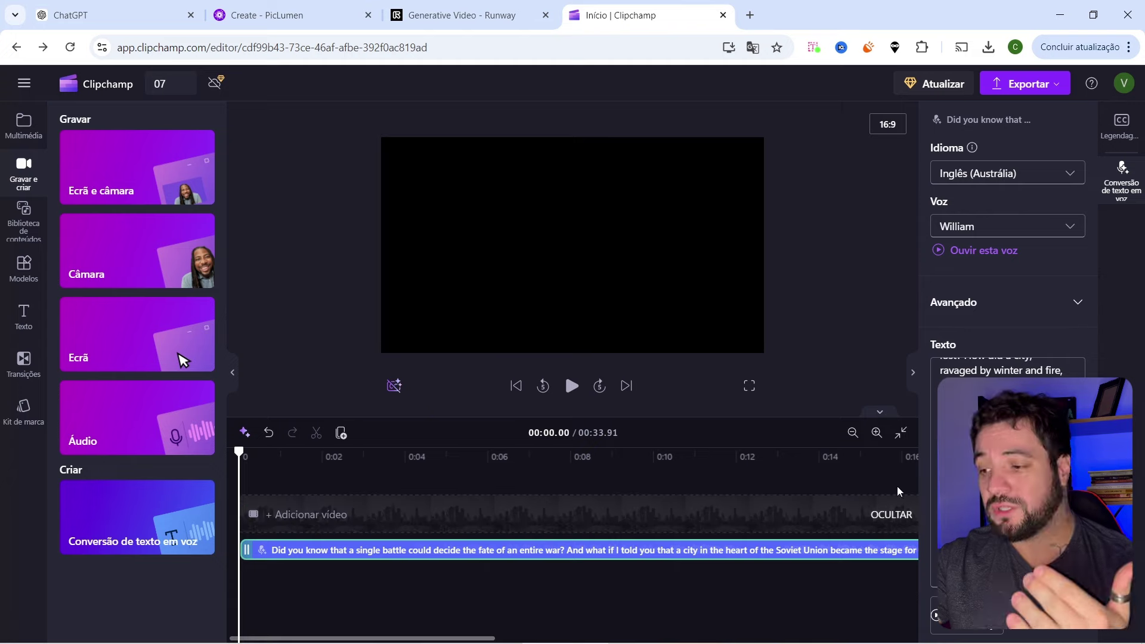
Step: Export the narration at 480p quality and name the exported video 01
{"action": "left_click", "coordinate": [1006, 87]}
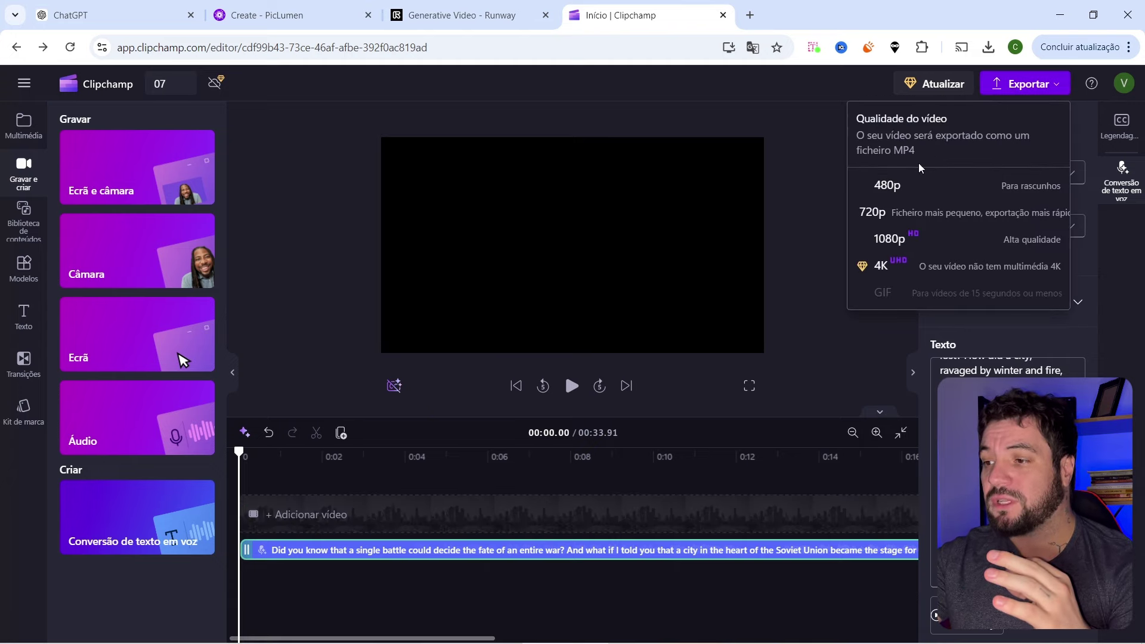
{"action": "left_click", "coordinate": [897, 186]}
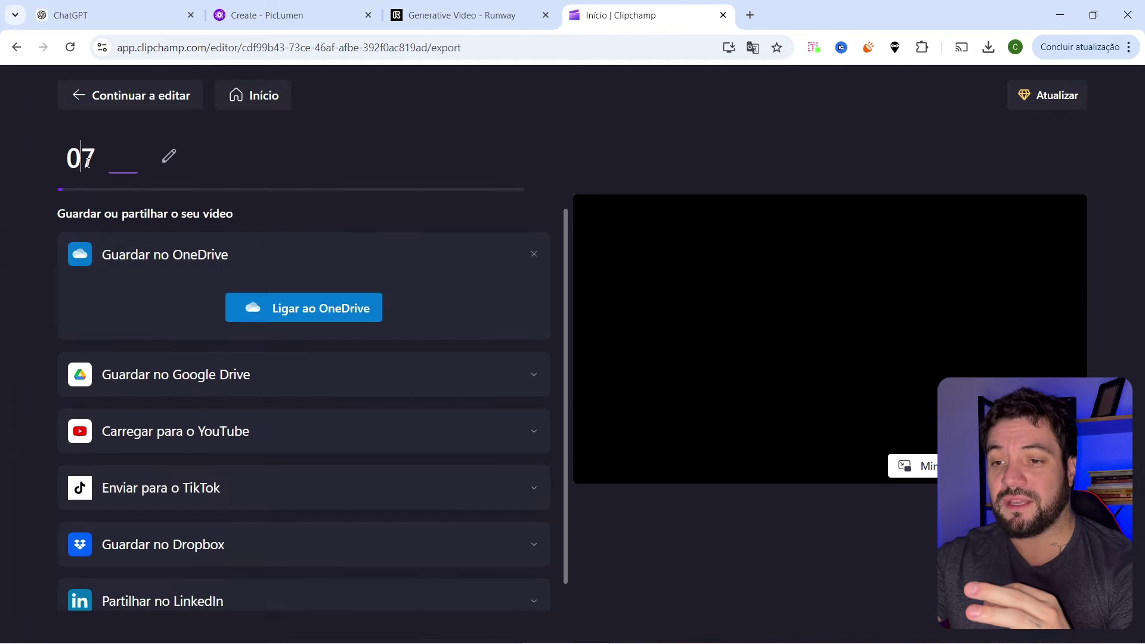
{"action": "left_click", "coordinate": [88, 161]}
{"action": "type", "text": "01"}
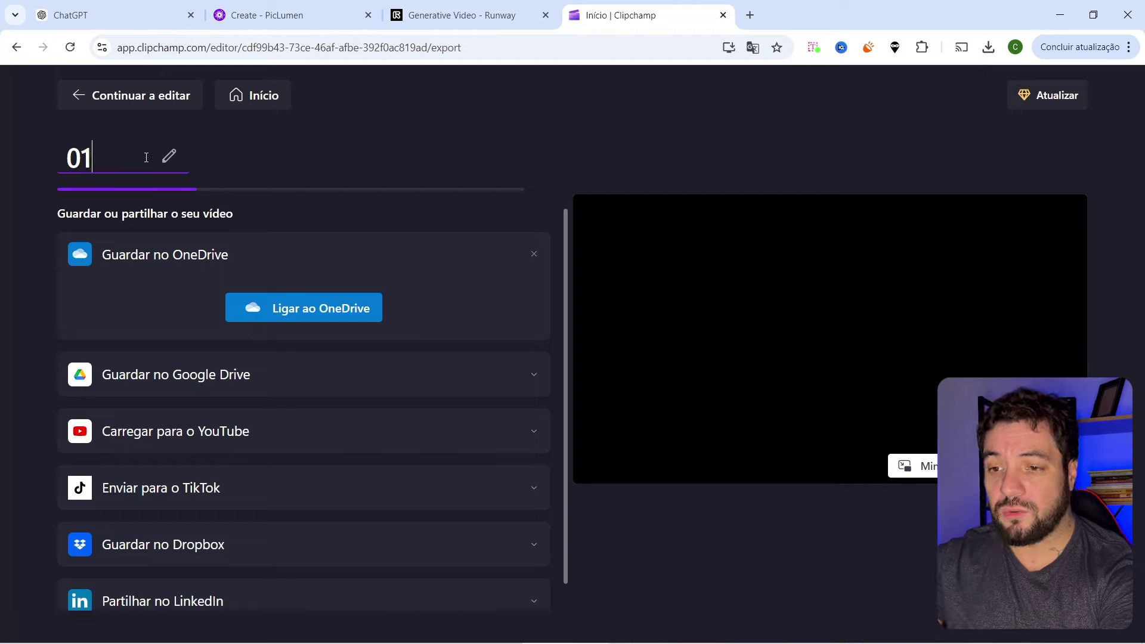
{"action": "left_click", "coordinate": [616, 106]}
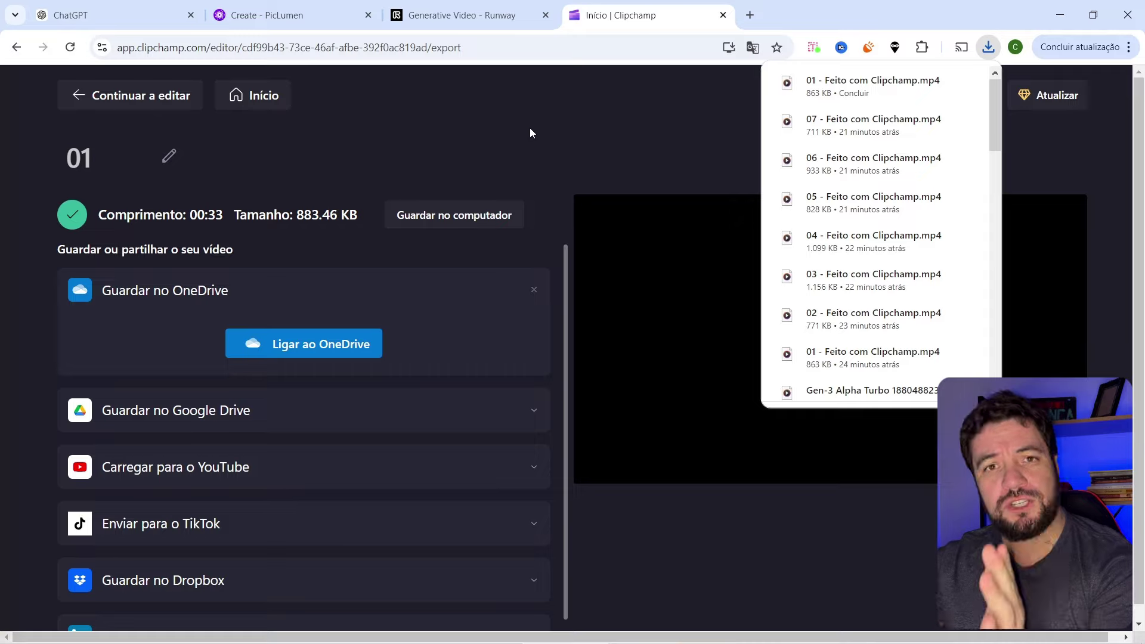
Step: Return to the Clipchamp editor, copy the Historical Context paragraph from ChatGPT's English script, and go back to Clipchamp
{"action": "left_click", "coordinate": [128, 98]}
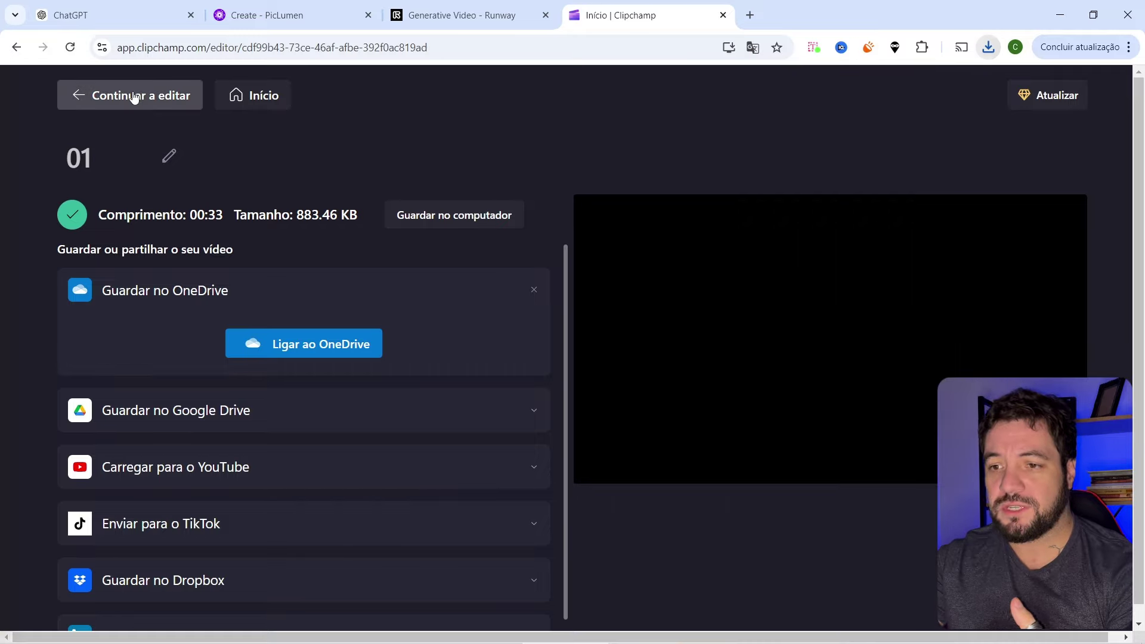
{"action": "left_click", "coordinate": [96, 15]}
{"action": "scroll", "coordinate": [503, 304], "scroll_direction": "down", "scroll_amount": 4}
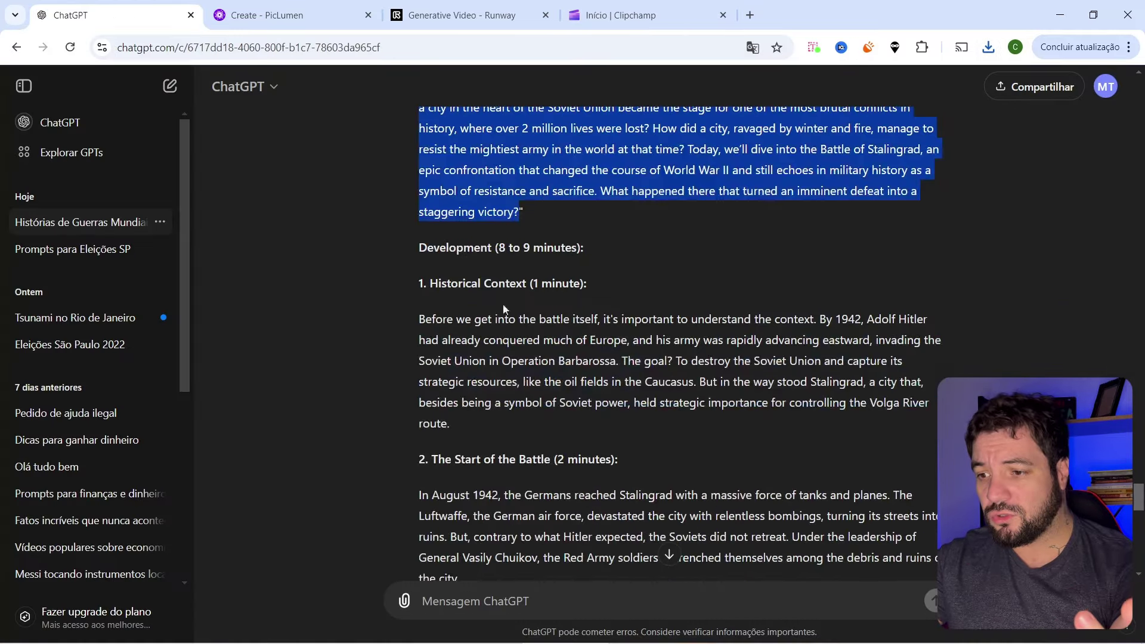
{"action": "left_click_drag", "start_coordinate": [413, 321], "coordinate": [532, 421]}
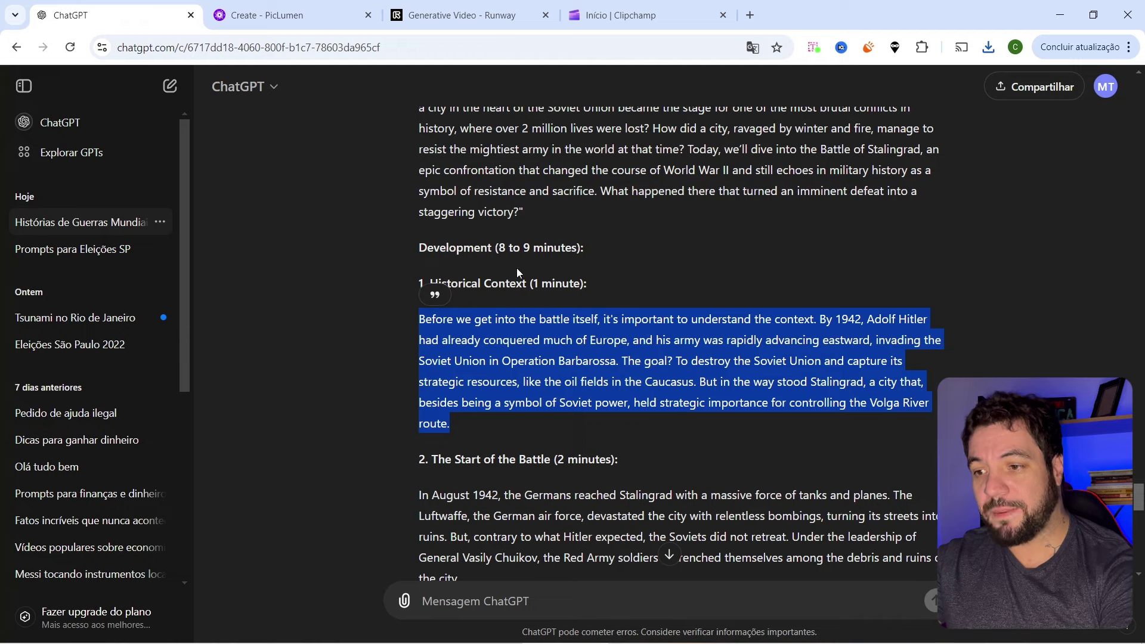
{"action": "left_click", "coordinate": [620, 15]}
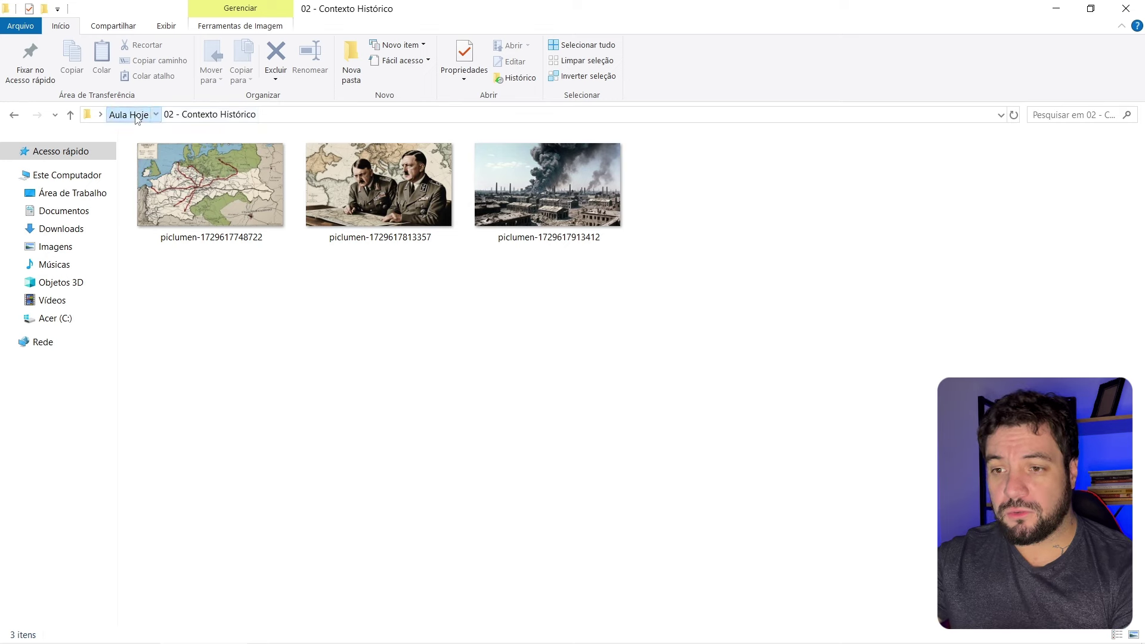
Step: Open the Vídeos folder inside Aula Hoje in File Explorer and display its files as extra large icons
{"action": "left_click", "coordinate": [128, 113]}
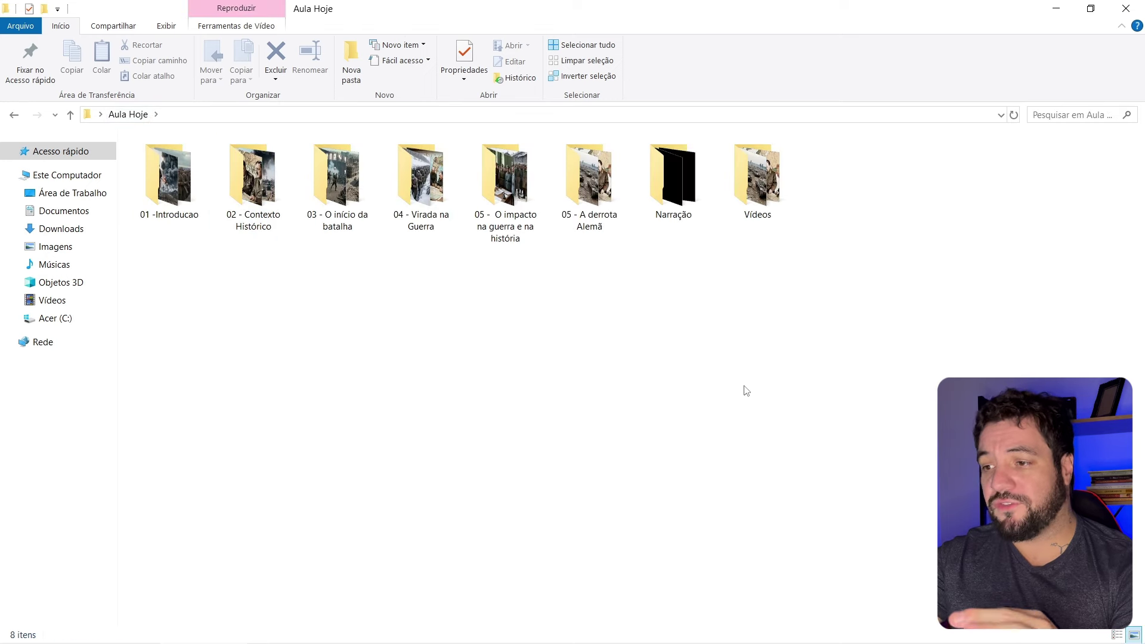
{"action": "double_click", "coordinate": [756, 176]}
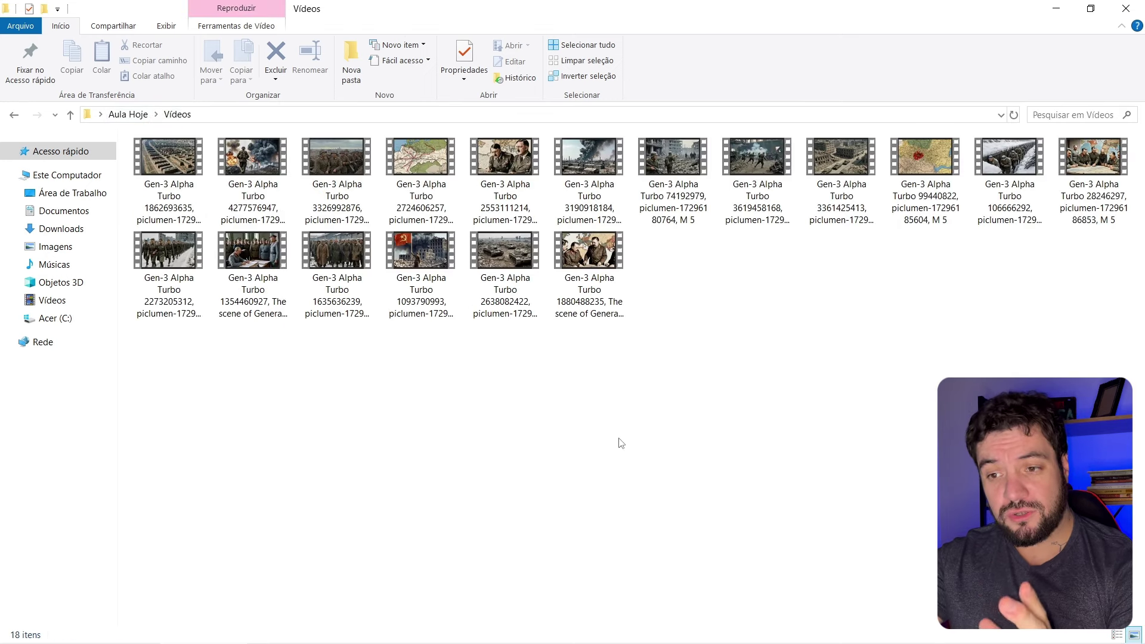
{"action": "right_click", "coordinate": [401, 406]}
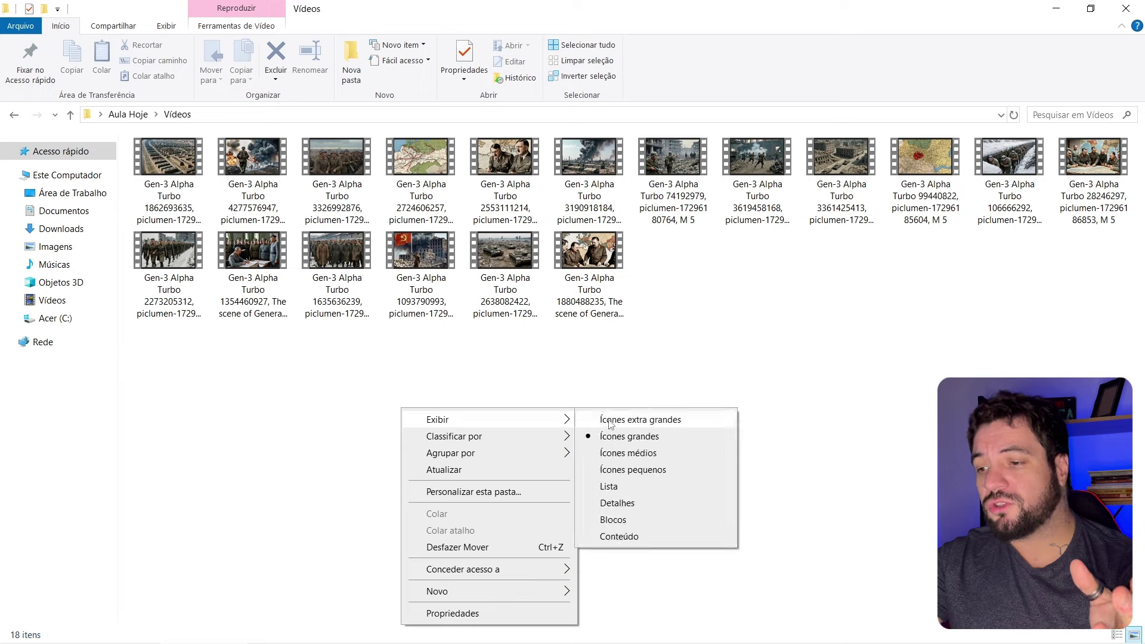
{"action": "left_click", "coordinate": [611, 434]}
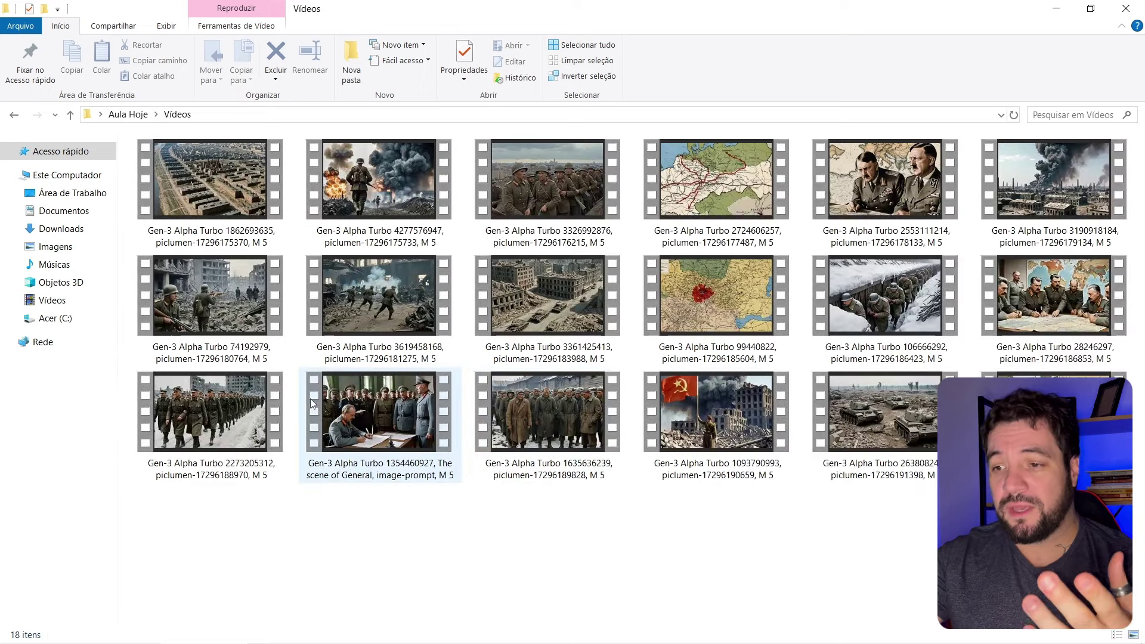
Step: Check the order of the clips from first to last in Vídeos and open the Narração folder
{"action": "left_click", "coordinate": [378, 179]}
{"action": "left_click", "coordinate": [546, 179]}
{"action": "left_click", "coordinate": [210, 179]}
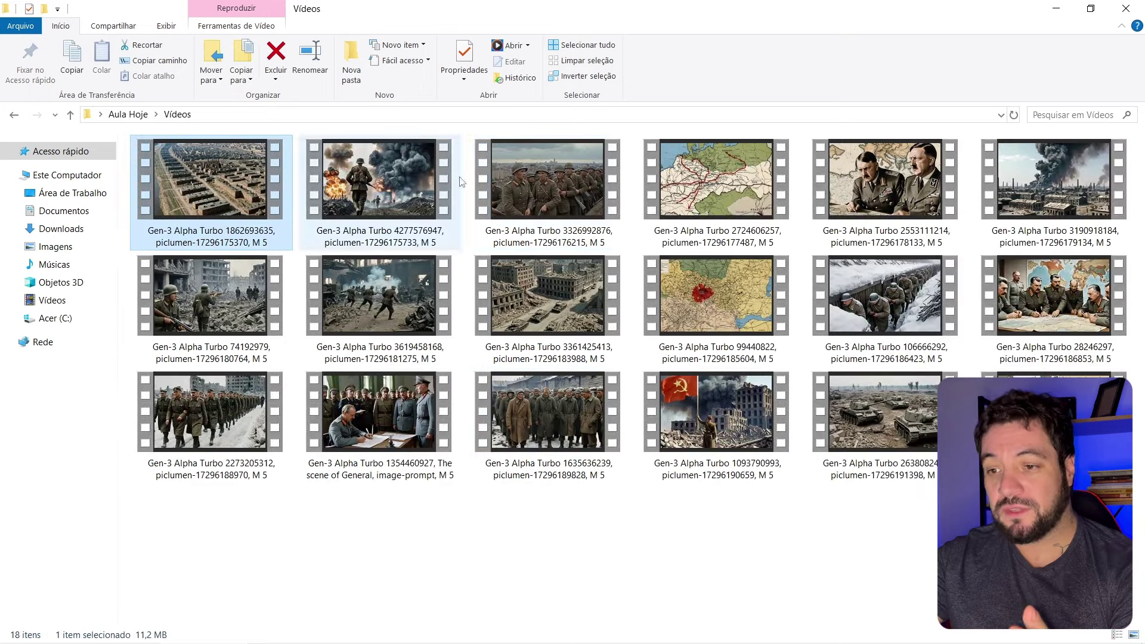
{"action": "left_click", "coordinate": [481, 169]}
{"action": "left_click", "coordinate": [234, 177]}
{"action": "left_click", "coordinate": [1053, 411], "text": "ctrl"}
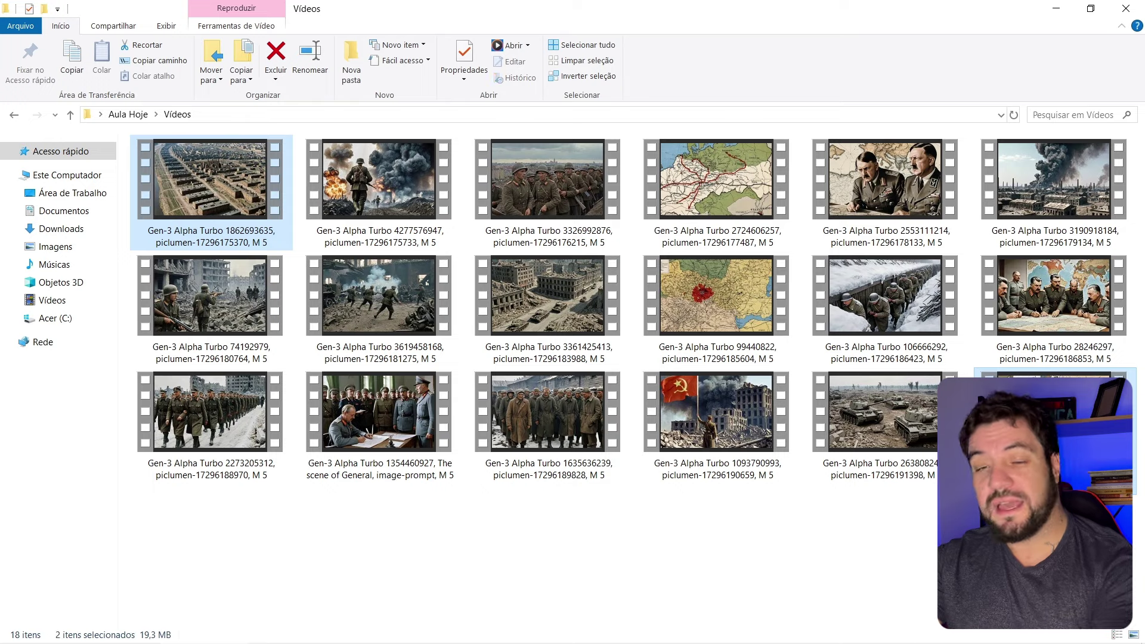
{"action": "left_click", "coordinate": [18, 117]}
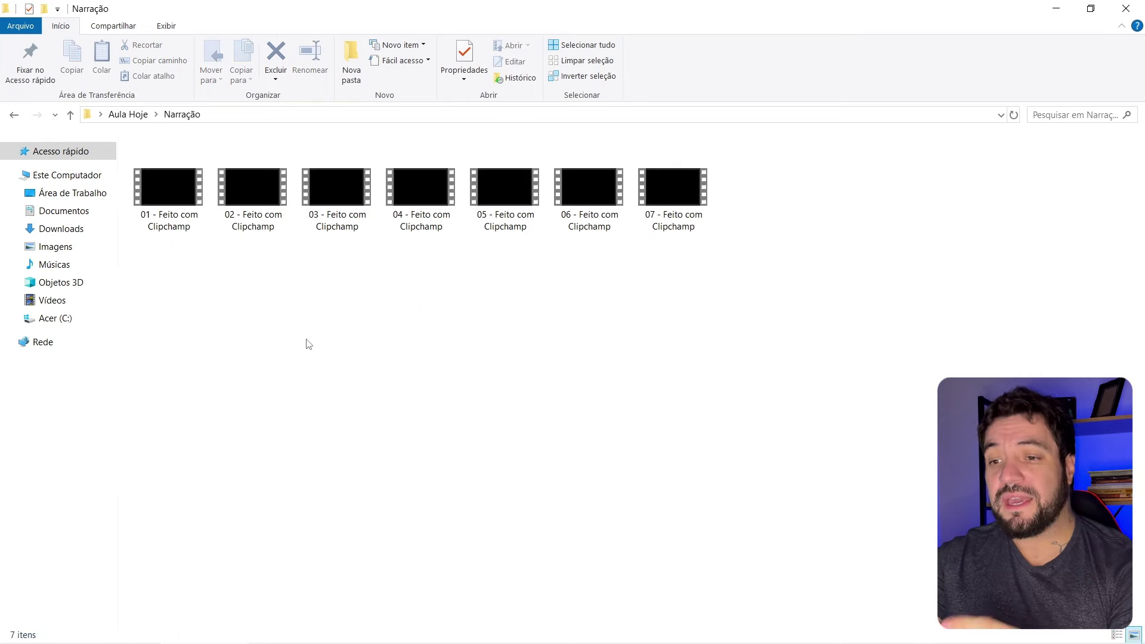
Step: Bring the Narração folder's narrations into the CapCut project and order them from 01 to 06 beneath the video clips
{"action": "left_click_drag", "start_coordinate": [190, 287], "coordinate": [764, 185]}
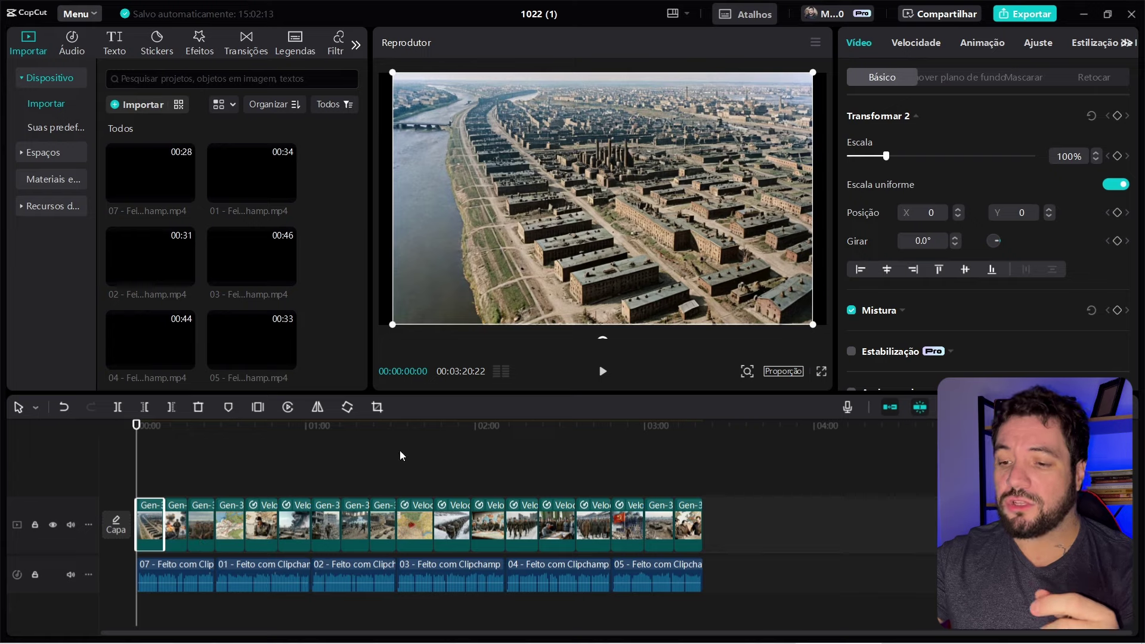
{"action": "left_click_drag", "start_coordinate": [778, 514], "coordinate": [742, 575]}
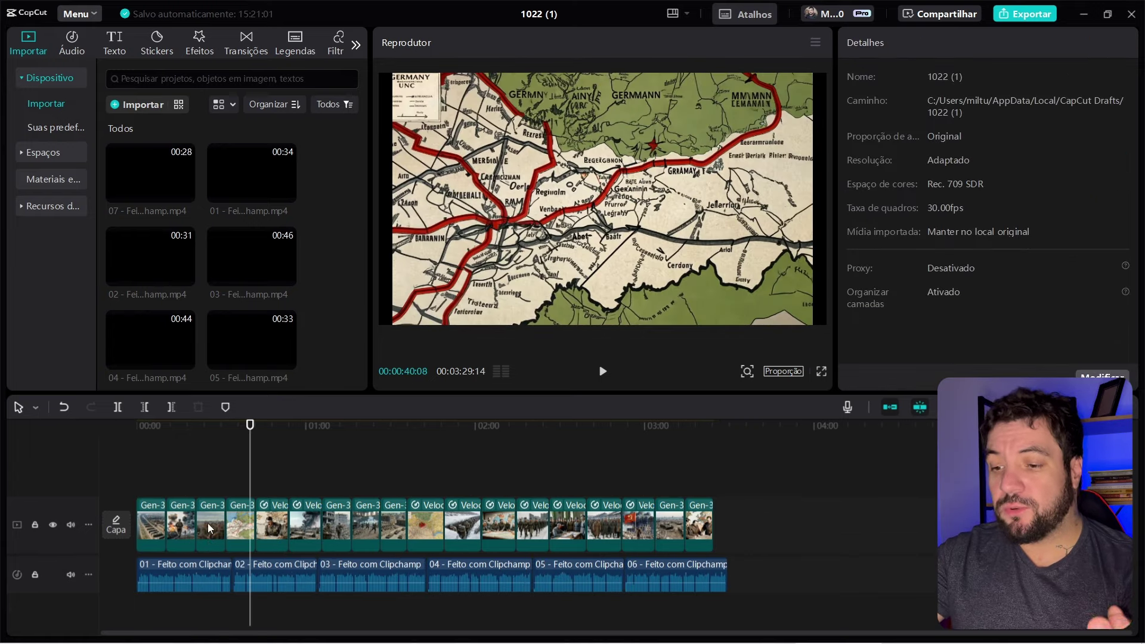
{"action": "left_click_drag", "start_coordinate": [815, 582], "coordinate": [161, 590]}
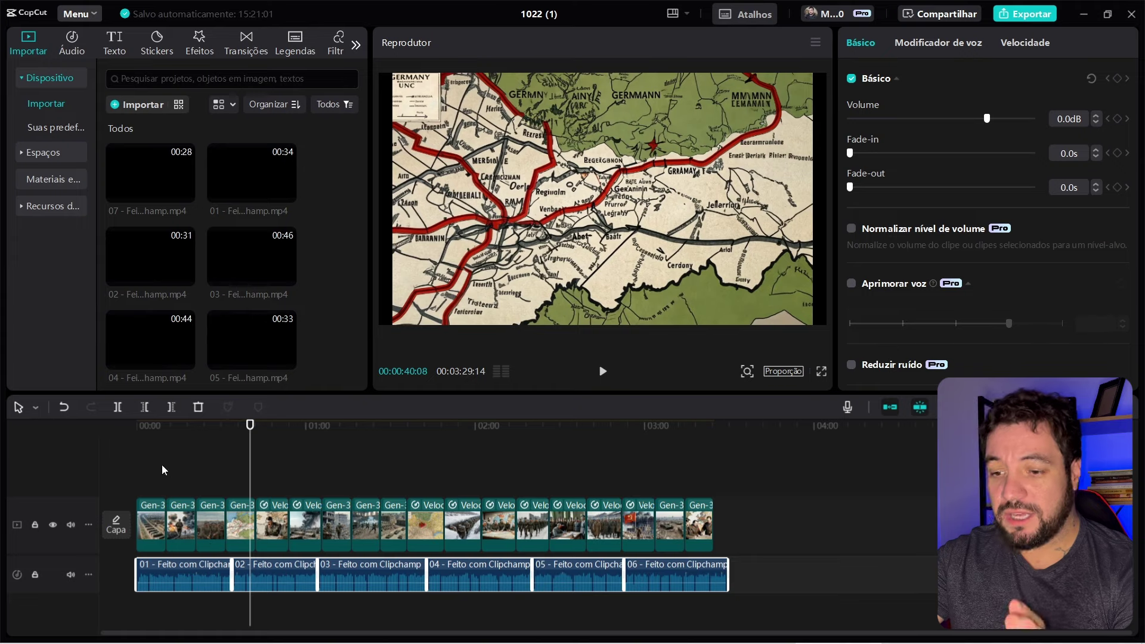
Step: Compare the first three video clips with narration 01 and place the playhead where that narration ends
{"action": "left_click_drag", "start_coordinate": [162, 469], "coordinate": [209, 527]}
{"action": "left_click_drag", "start_coordinate": [240, 473], "coordinate": [310, 518]}
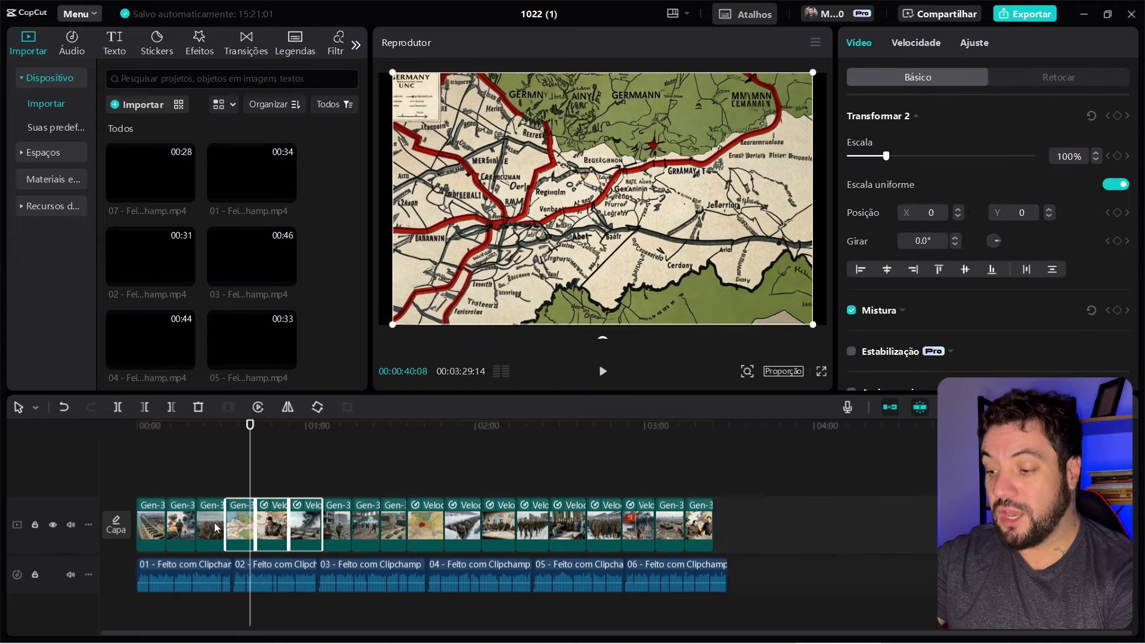
{"action": "scroll", "coordinate": [213, 522], "scroll_direction": "up", "scroll_amount": 2}
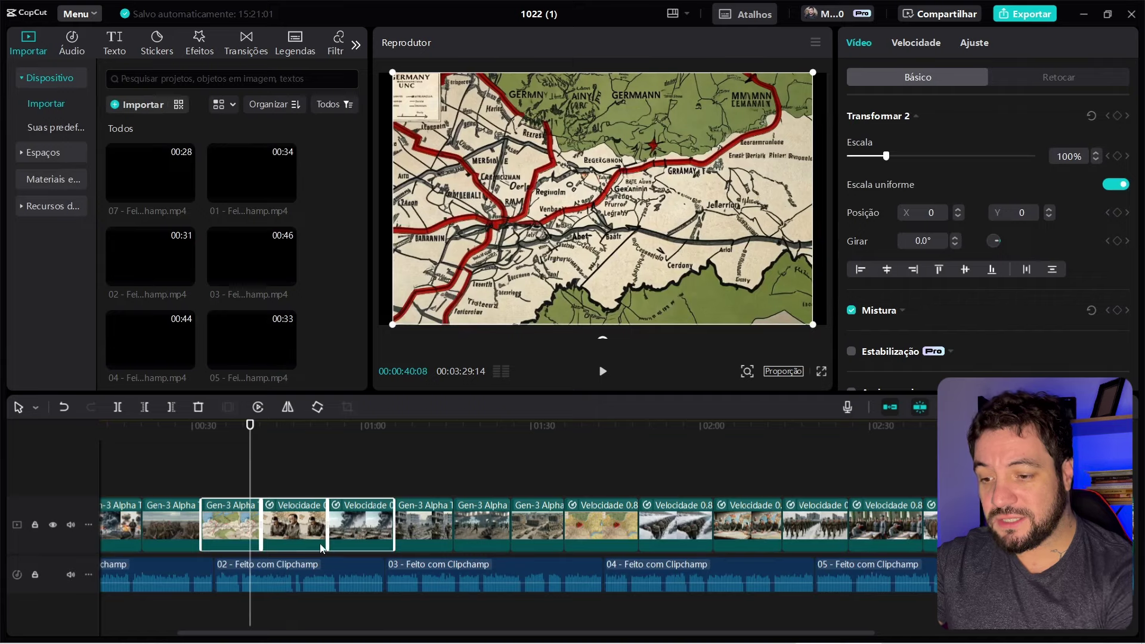
{"action": "scroll", "coordinate": [319, 546], "scroll_direction": "left", "scroll_amount": 3}
{"action": "left_click_drag", "start_coordinate": [298, 465], "coordinate": [168, 525]}
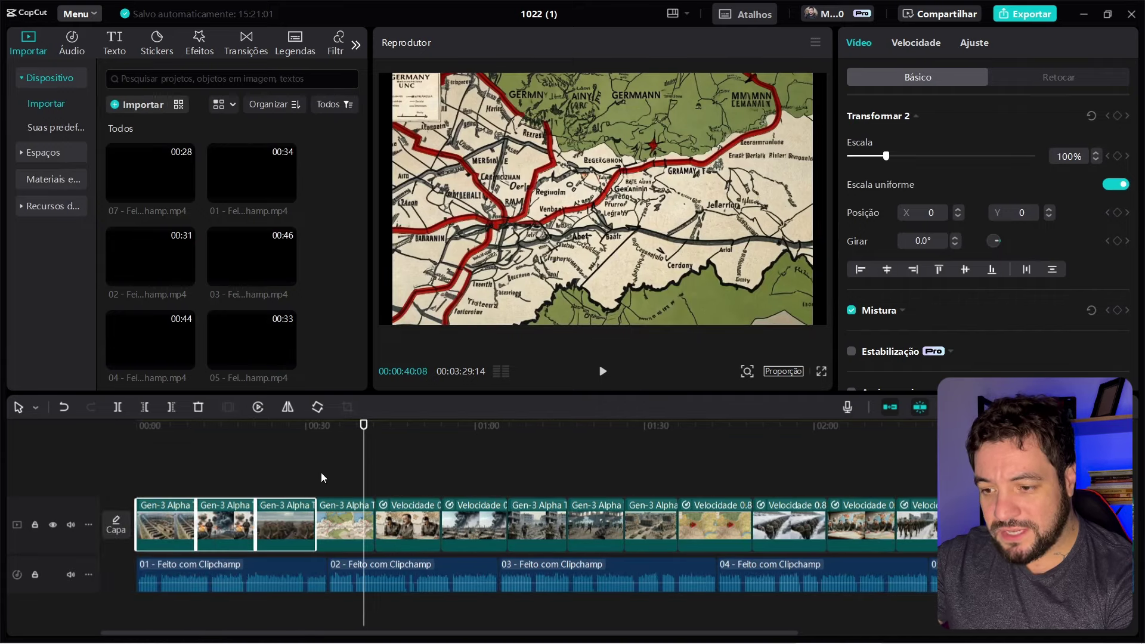
{"action": "left_click", "coordinate": [325, 431]}
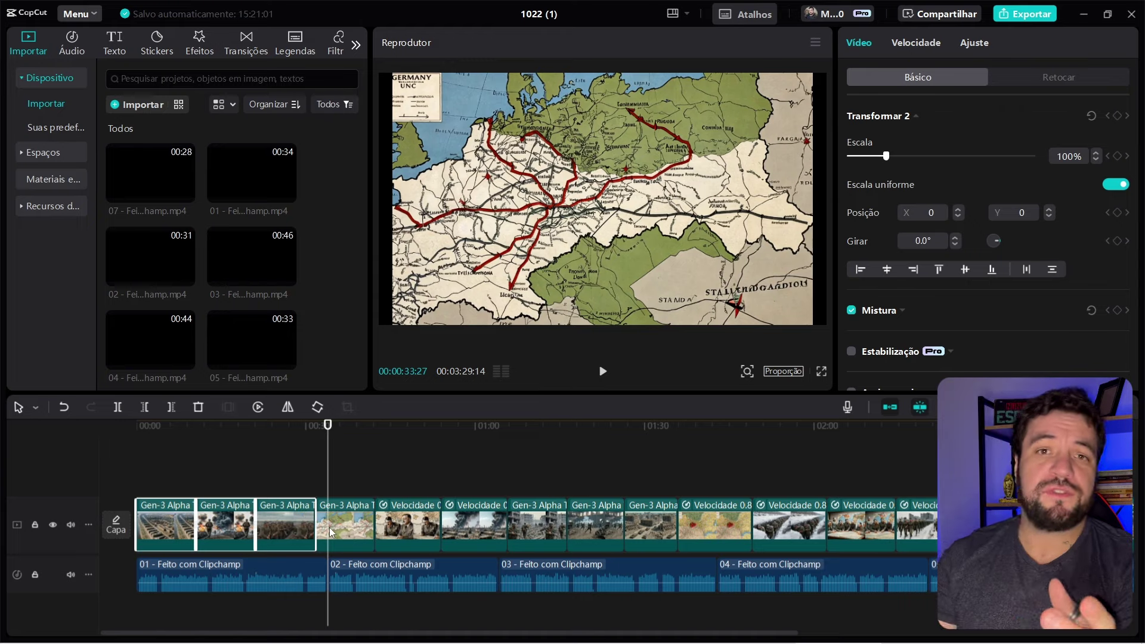
Step: Slow the third video clip to 0.8x and trim its end to where narration 01 finishes
{"action": "left_click", "coordinate": [289, 427]}
{"action": "left_click", "coordinate": [288, 516]}
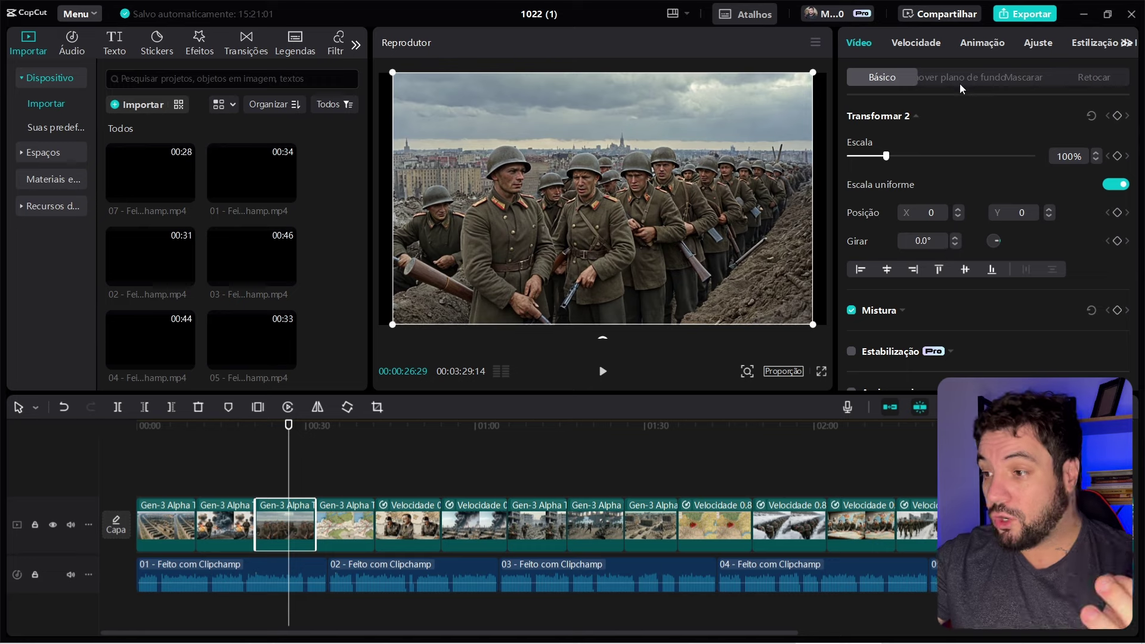
{"action": "left_click", "coordinate": [923, 42]}
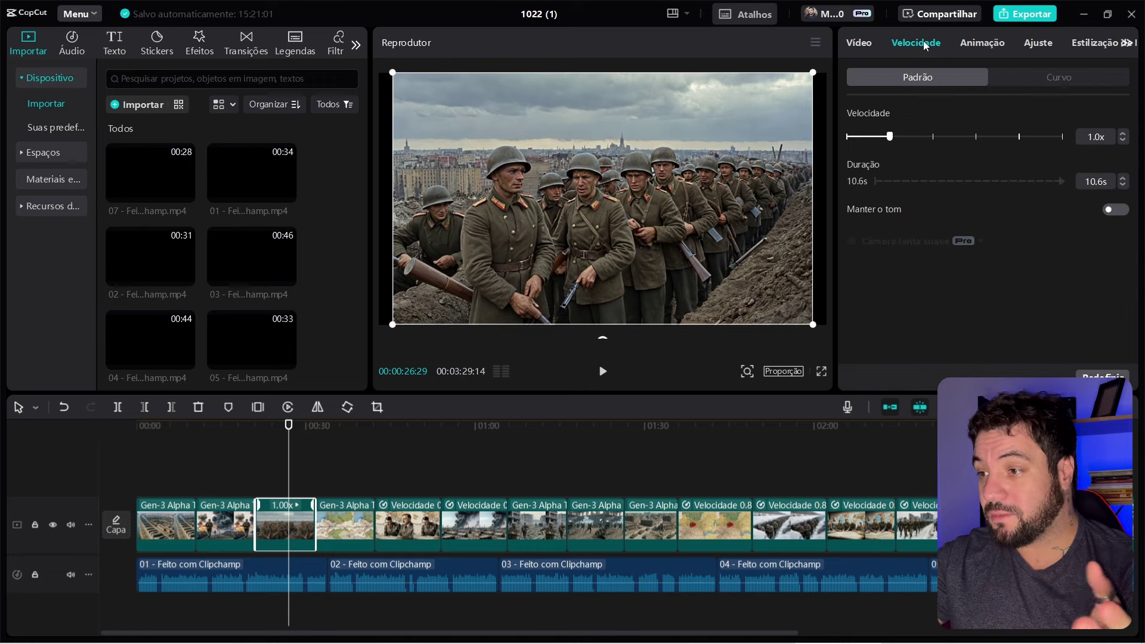
{"action": "left_click", "coordinate": [1122, 140]}
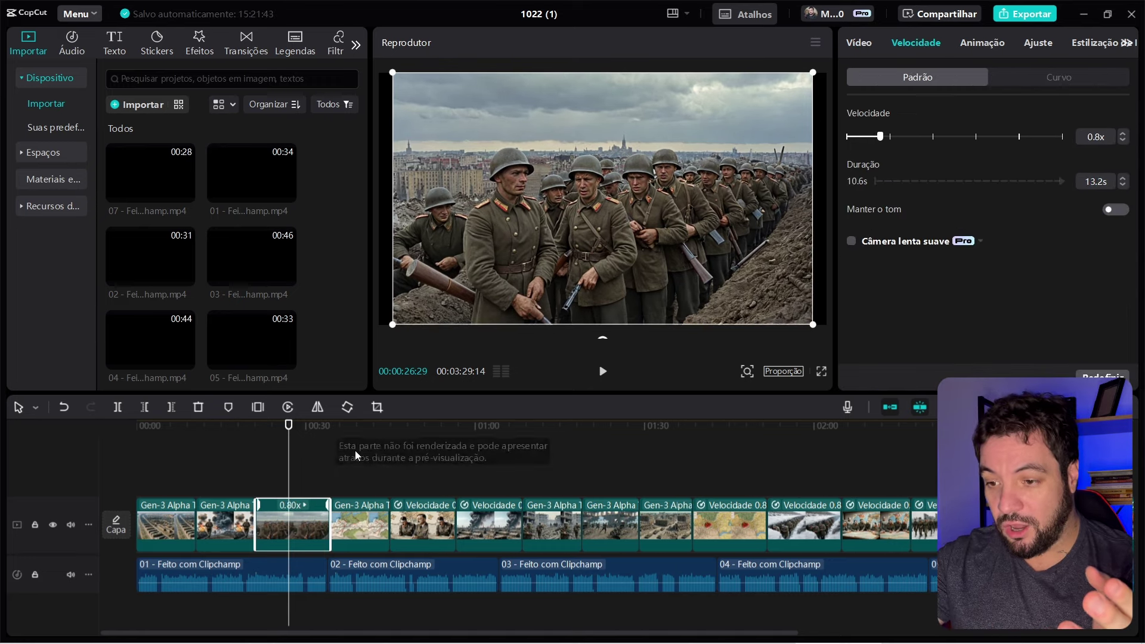
{"action": "left_click", "coordinate": [326, 433]}
{"action": "key", "text": "w"}
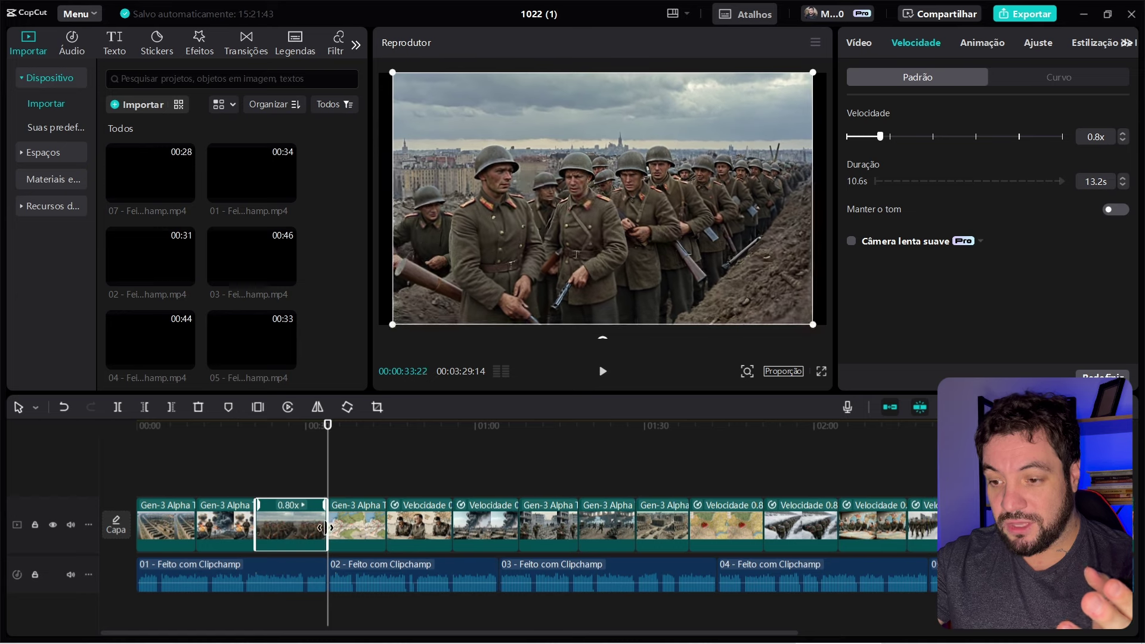
Step: Adjust the speed and length of the remaining video clips so each group spans its own narration, from 02 through 06
{"action": "left_click_drag", "start_coordinate": [360, 456], "coordinate": [475, 528]}
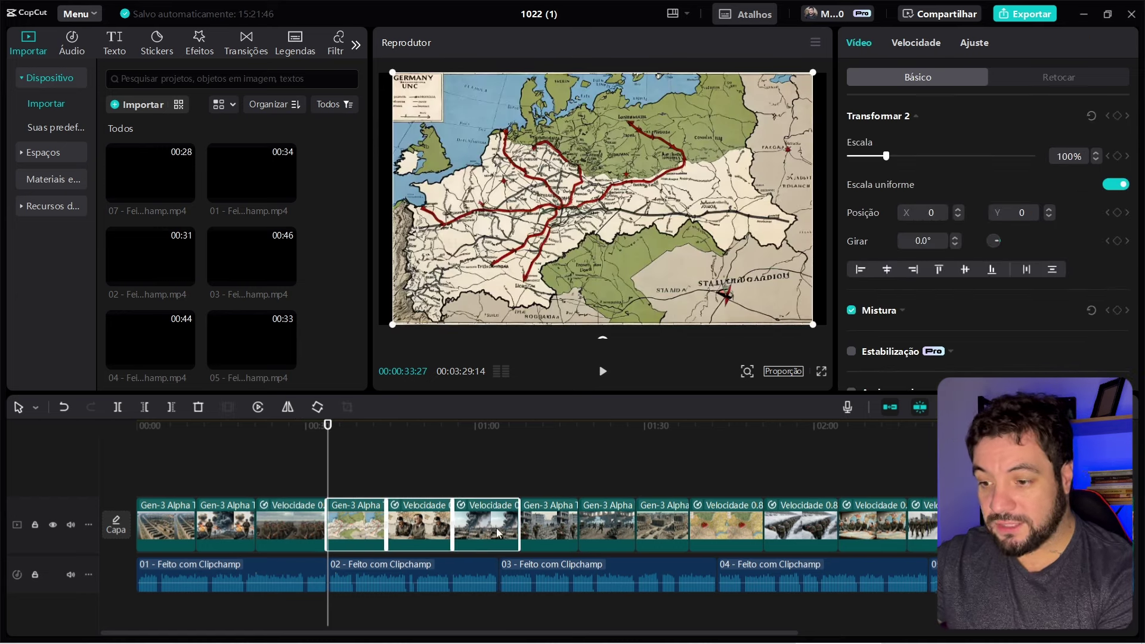
{"action": "left_click", "coordinate": [498, 533]}
{"action": "left_click", "coordinate": [499, 438]}
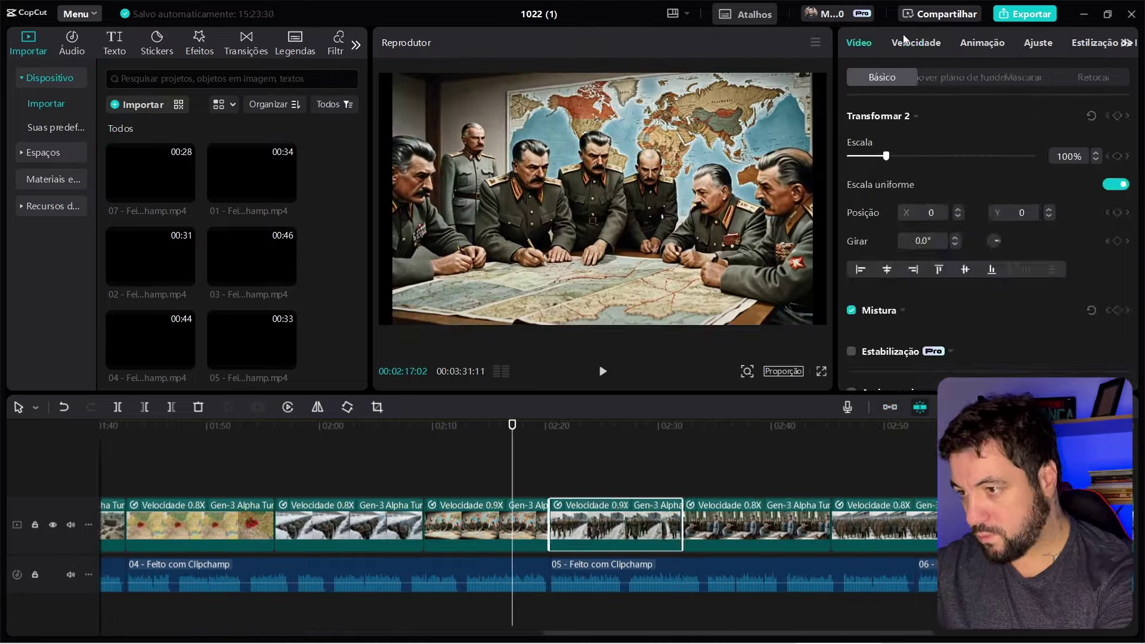
{"action": "left_click", "coordinate": [904, 42]}
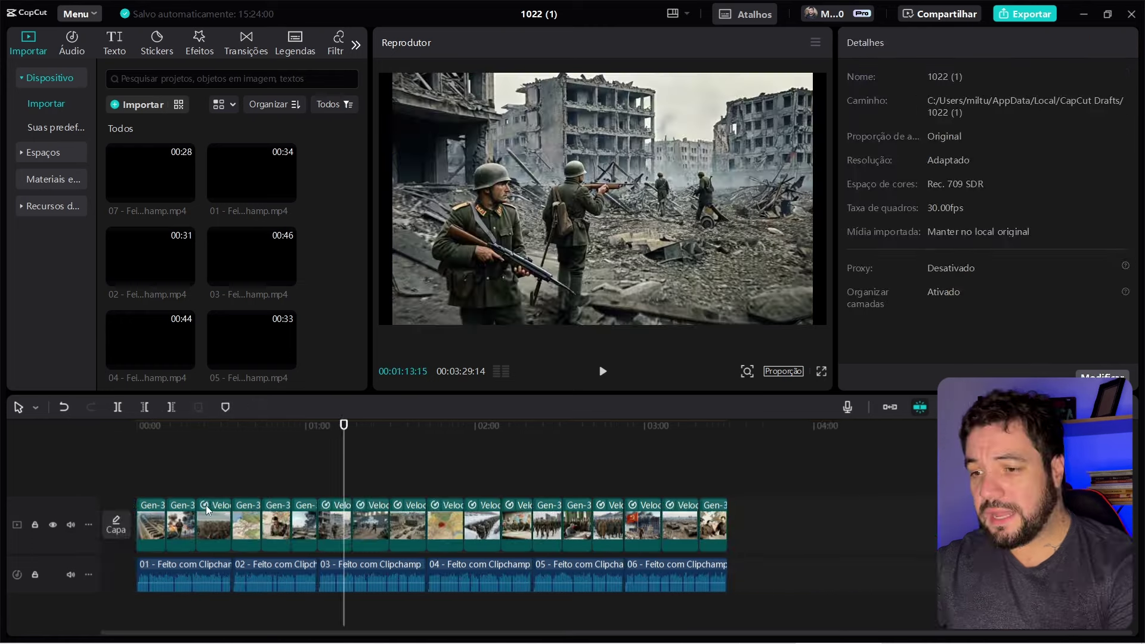
Step: Enlarge the first and second video clips to 107% scale so that they fill the frame without black side bars
{"action": "left_click", "coordinate": [149, 434]}
{"action": "scroll", "coordinate": [149, 435], "scroll_direction": "up", "scroll_amount": 2}
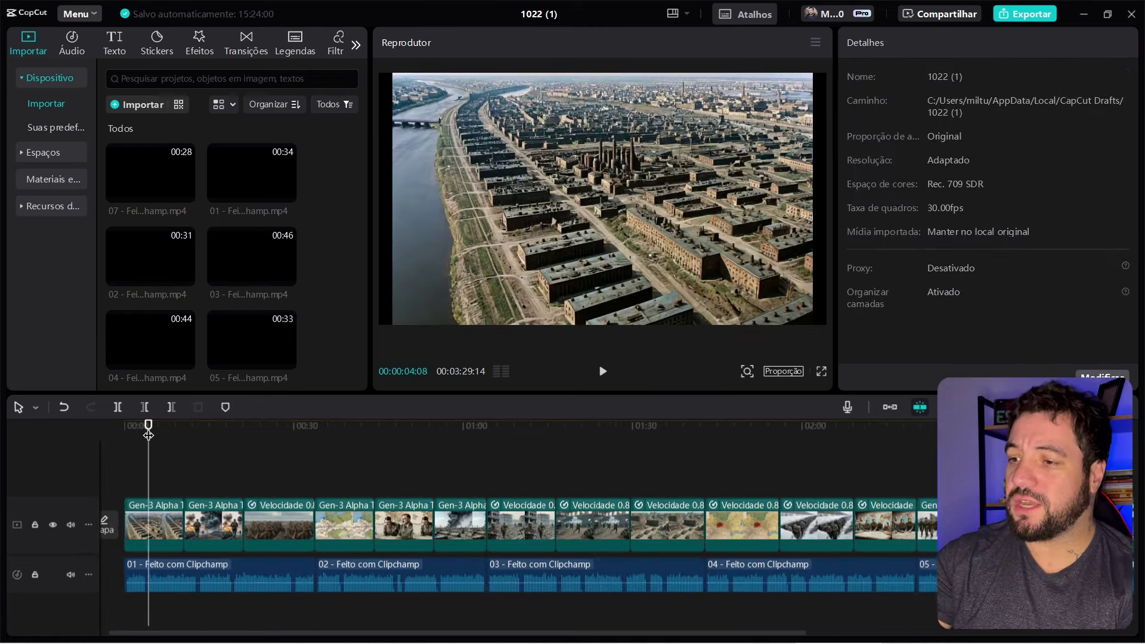
{"action": "scroll", "coordinate": [352, 484], "scroll_direction": "down", "scroll_amount": 2}
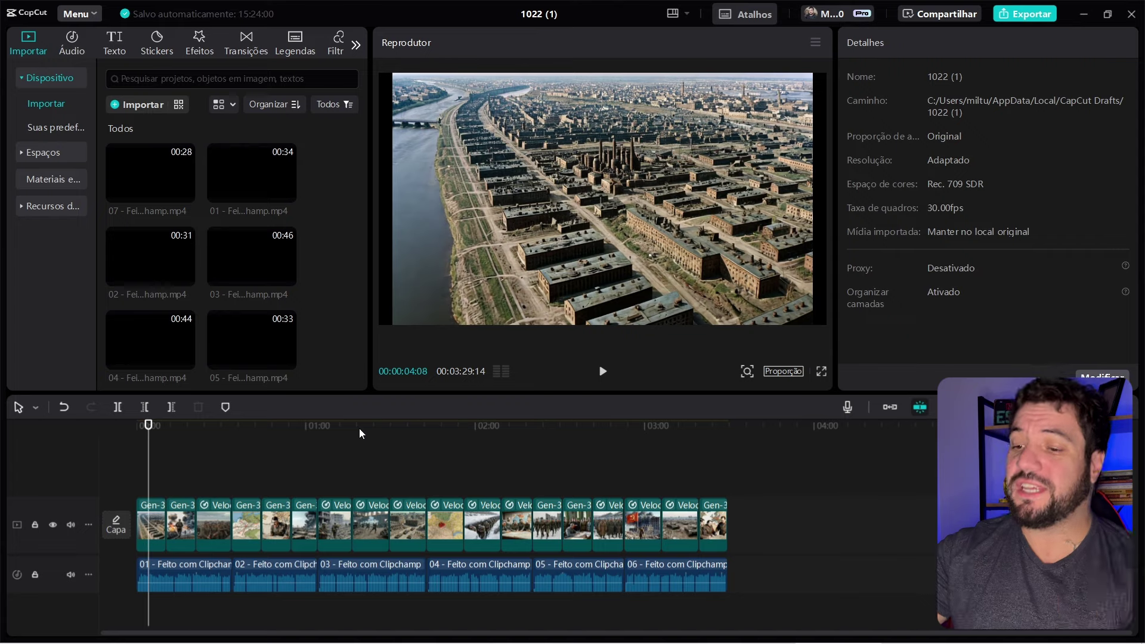
{"action": "left_click", "coordinate": [157, 516]}
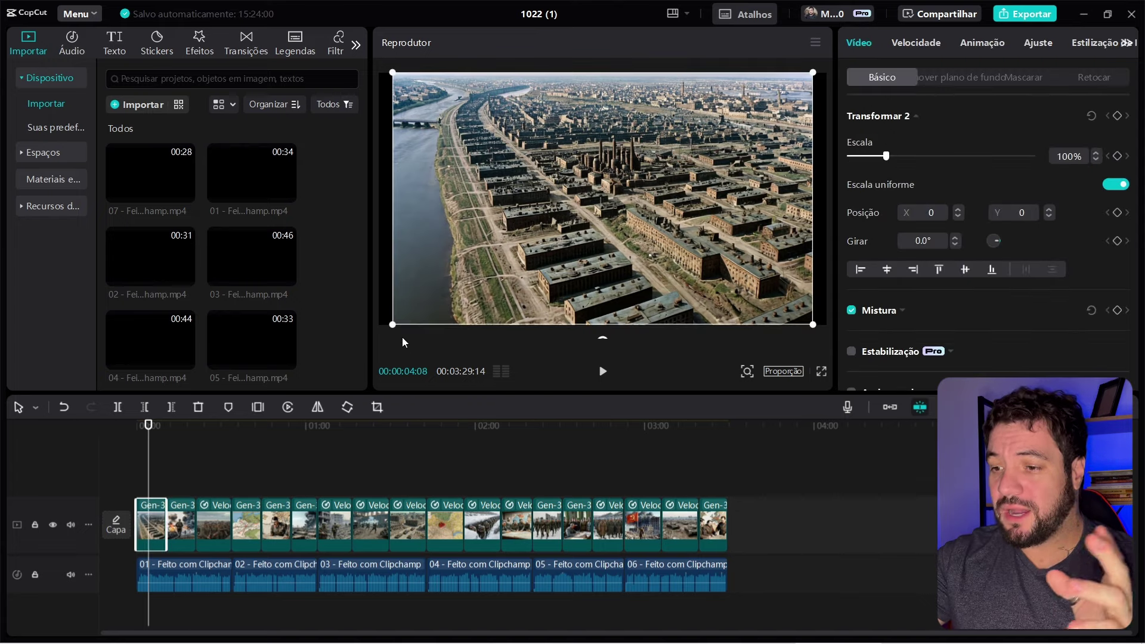
{"action": "left_click", "coordinate": [174, 462]}
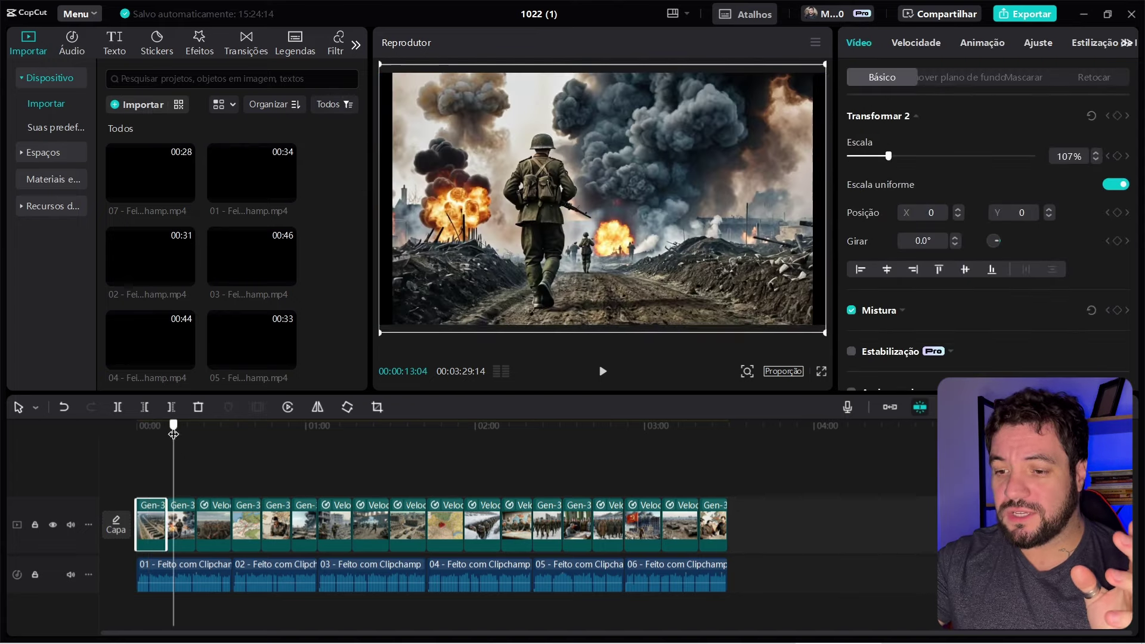
{"action": "left_click_drag", "start_coordinate": [403, 326], "coordinate": [374, 340]}
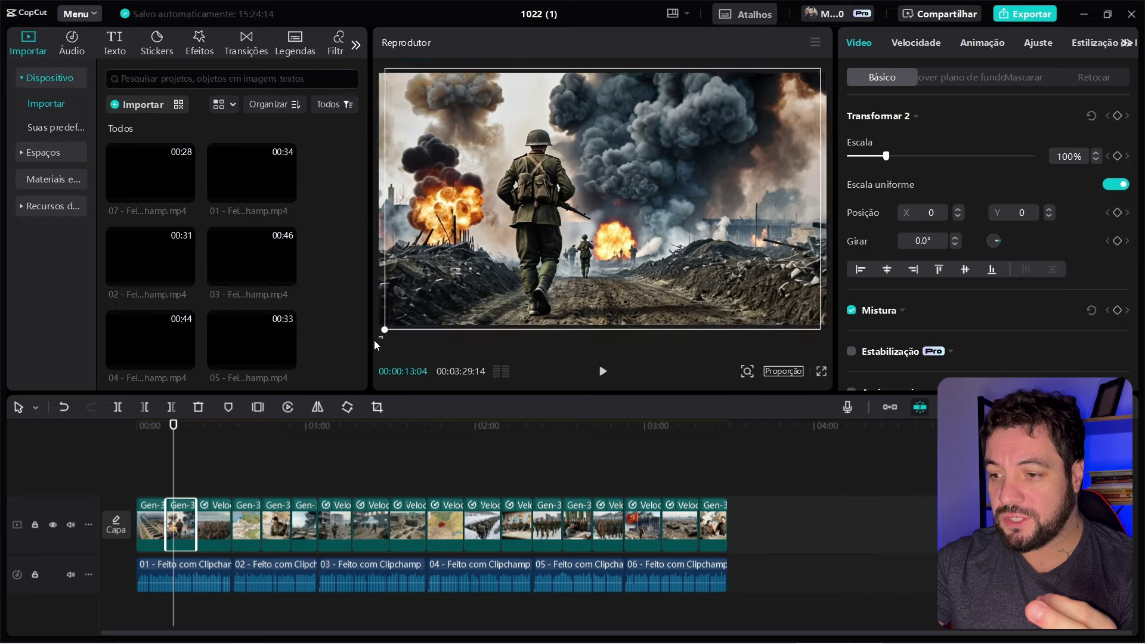
{"action": "left_click_drag", "start_coordinate": [482, 284], "coordinate": [483, 262]}
{"action": "key", "text": "ctrl+z"}
{"action": "key", "text": "ctrl+z"}
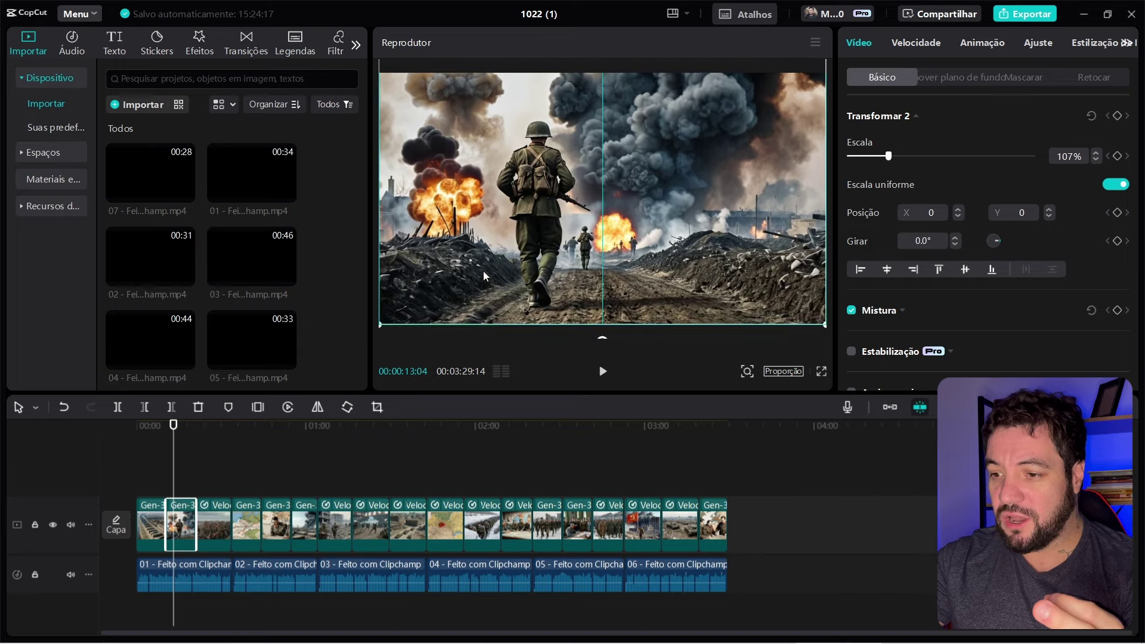
Step: Enlarge the video clips from the third to the last to 107% scale so that they fill the frame
{"action": "left_click", "coordinate": [223, 528]}
{"action": "left_click", "coordinate": [213, 430]}
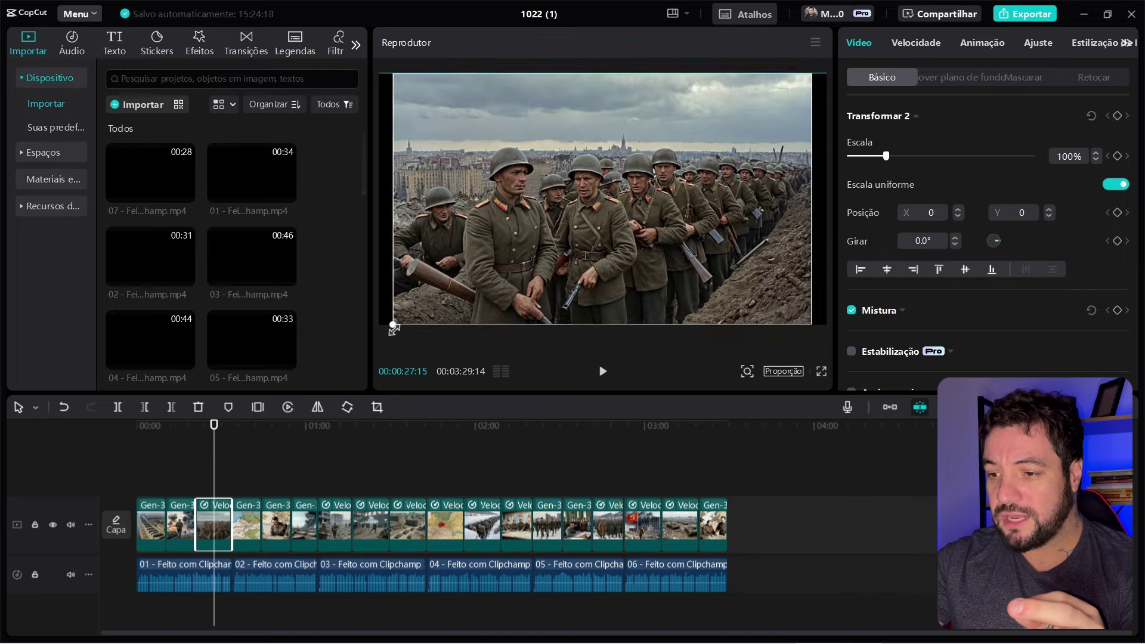
{"action": "left_click_drag", "start_coordinate": [392, 338], "coordinate": [381, 345]}
{"action": "left_click", "coordinate": [245, 520]}
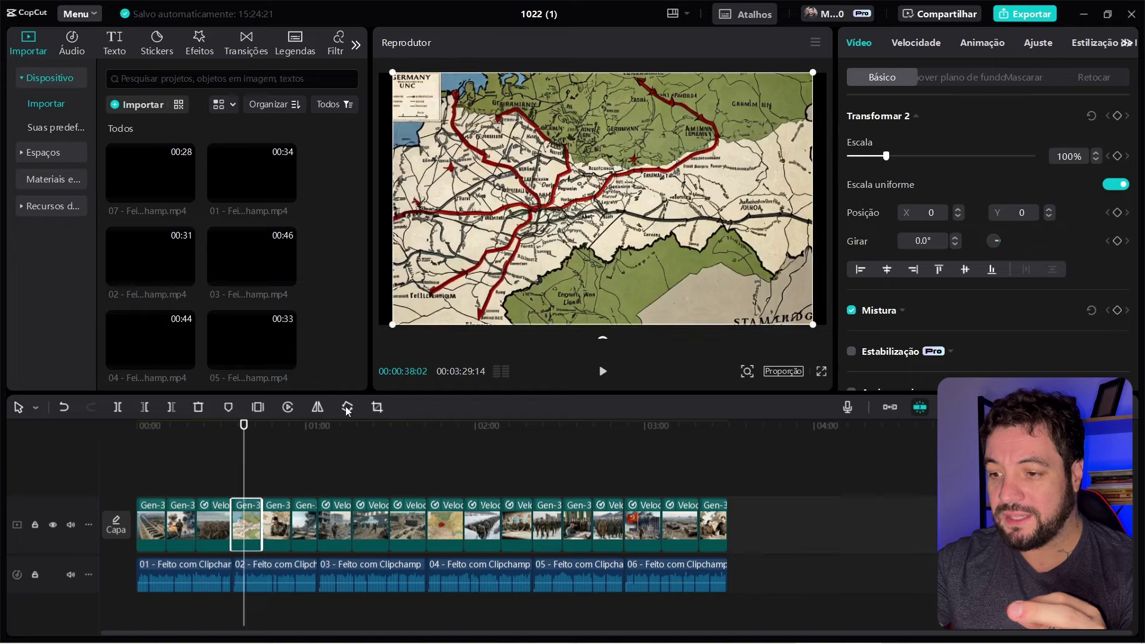
{"action": "left_click", "coordinate": [277, 462]}
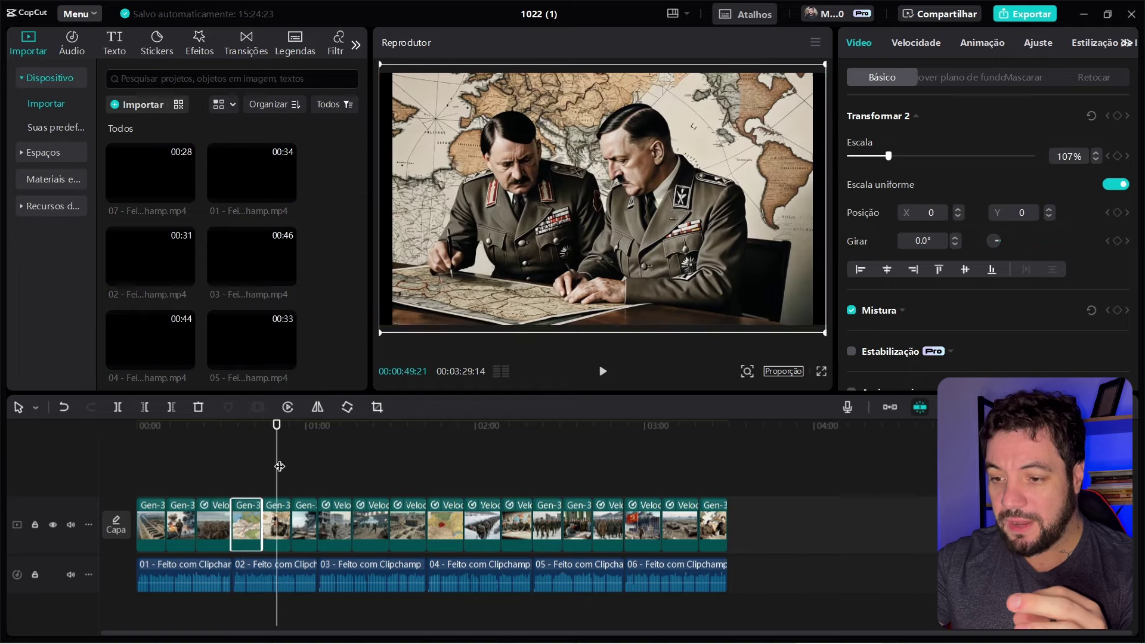
{"action": "left_click", "coordinate": [290, 500]}
{"action": "left_click_drag", "start_coordinate": [392, 324], "coordinate": [386, 341]}
{"action": "left_click", "coordinate": [305, 426]}
{"action": "left_click", "coordinate": [432, 325]}
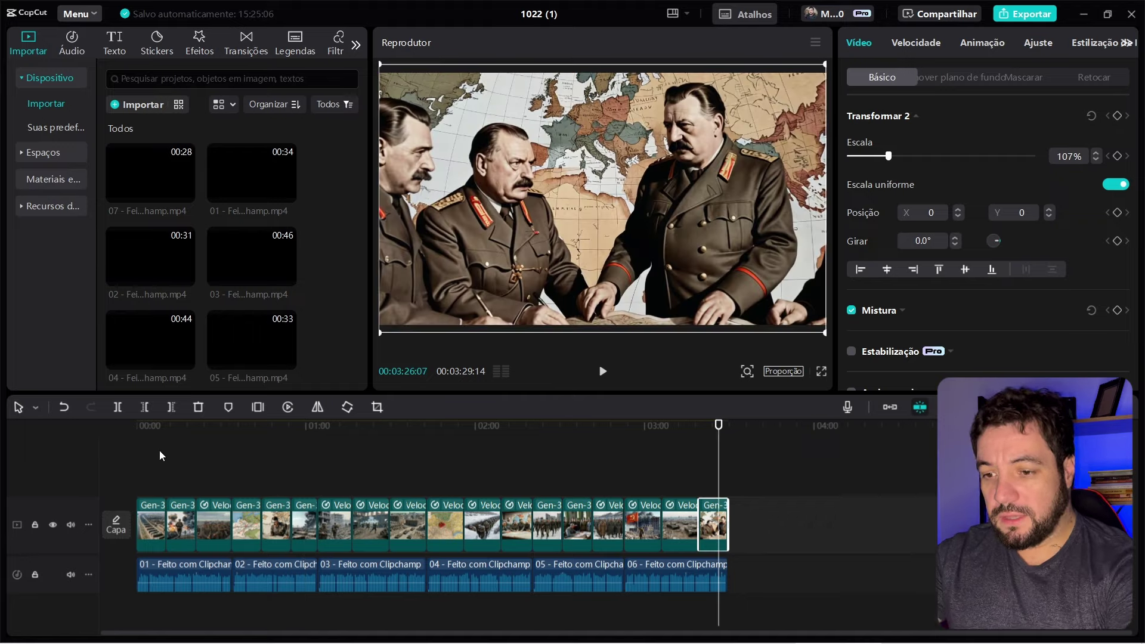
Step: Add the Esmaecimento preto transition between the third and fourth video clips, where narration 01 ends
{"action": "left_click_drag", "start_coordinate": [147, 456], "coordinate": [232, 469]}
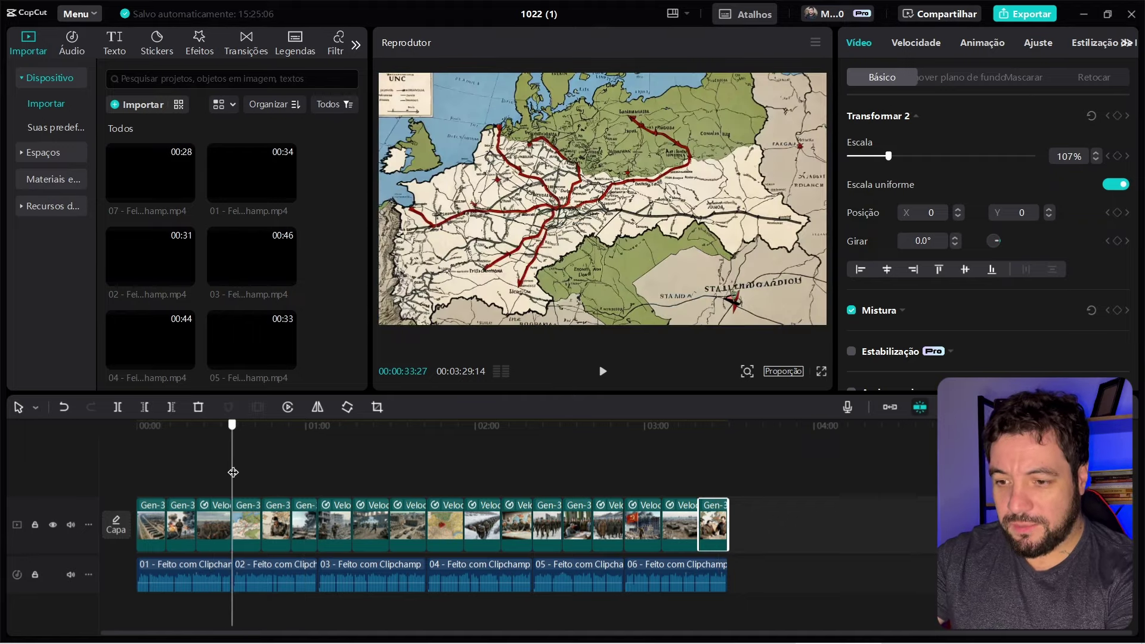
{"action": "left_click", "coordinate": [252, 49]}
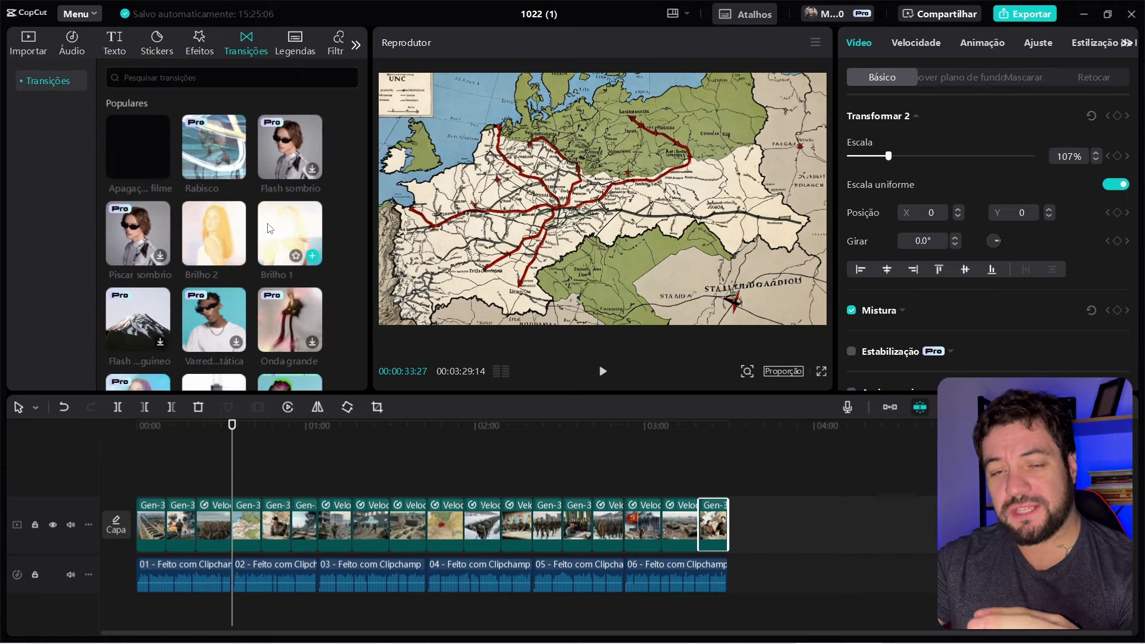
{"action": "scroll", "coordinate": [268, 228], "scroll_direction": "down", "scroll_amount": 3}
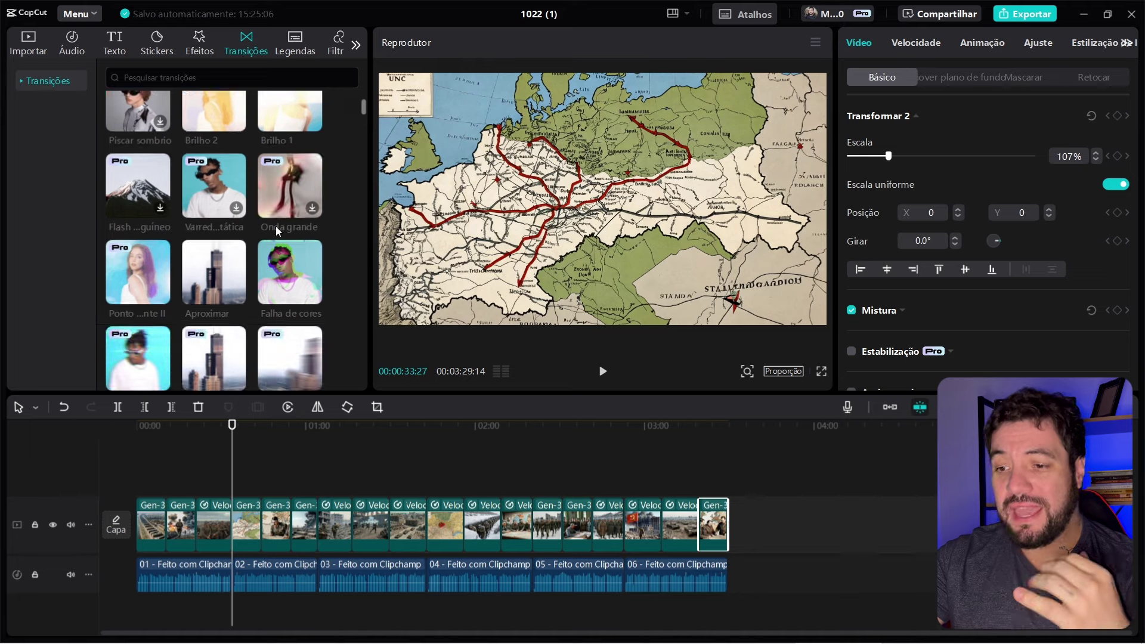
{"action": "scroll", "coordinate": [266, 230], "scroll_direction": "down", "scroll_amount": 3}
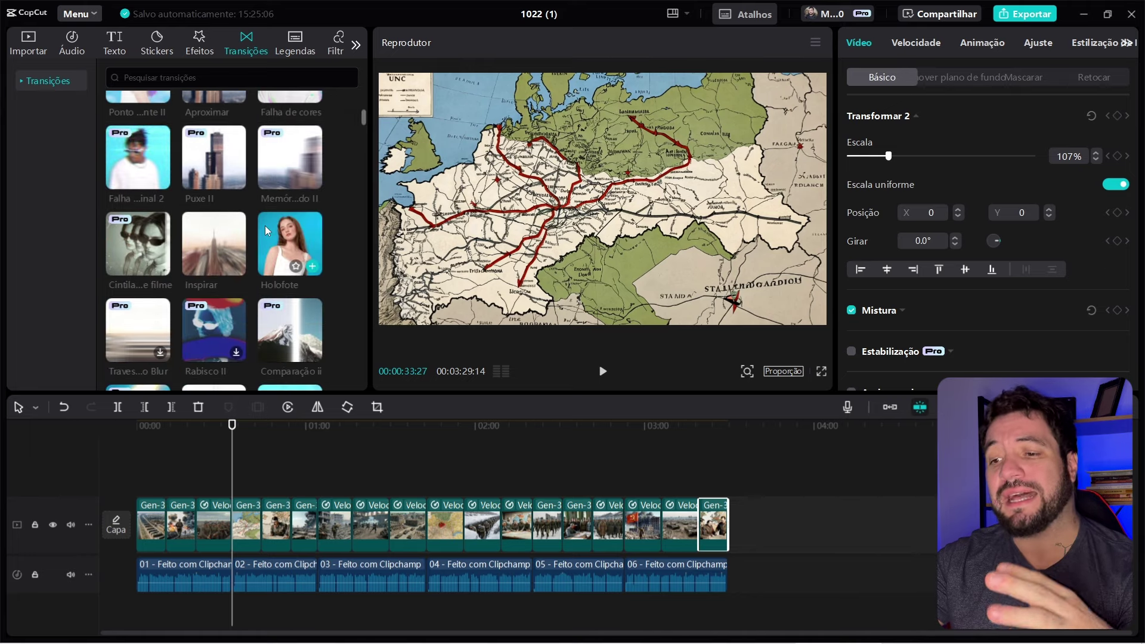
{"action": "scroll", "coordinate": [266, 231], "scroll_direction": "down", "scroll_amount": 5}
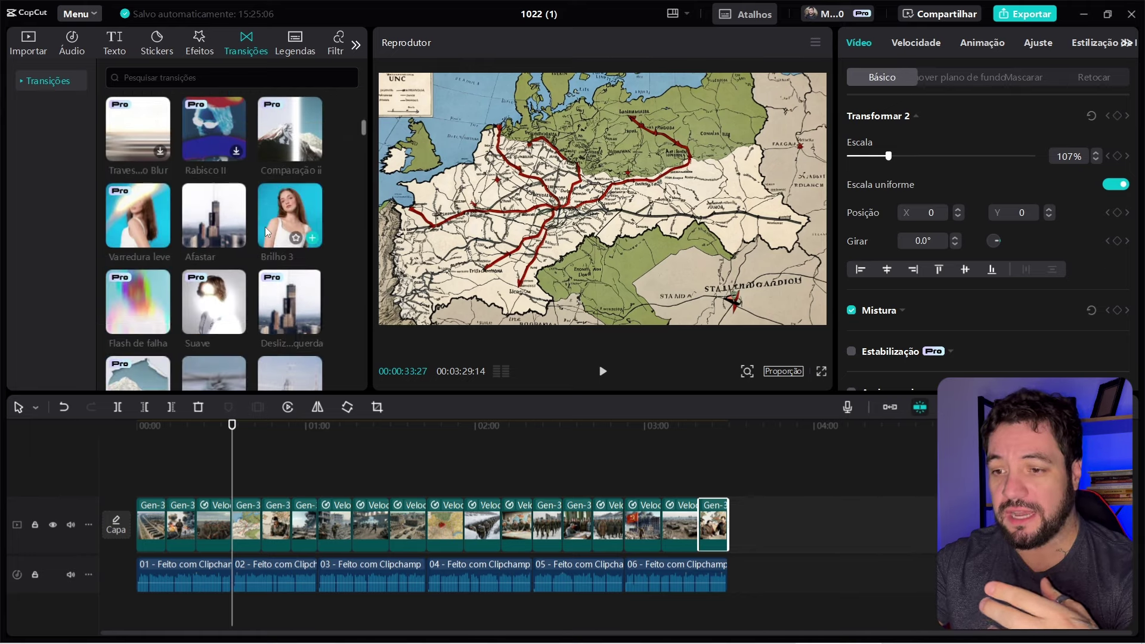
{"action": "scroll", "coordinate": [224, 330], "scroll_direction": "down", "scroll_amount": 3}
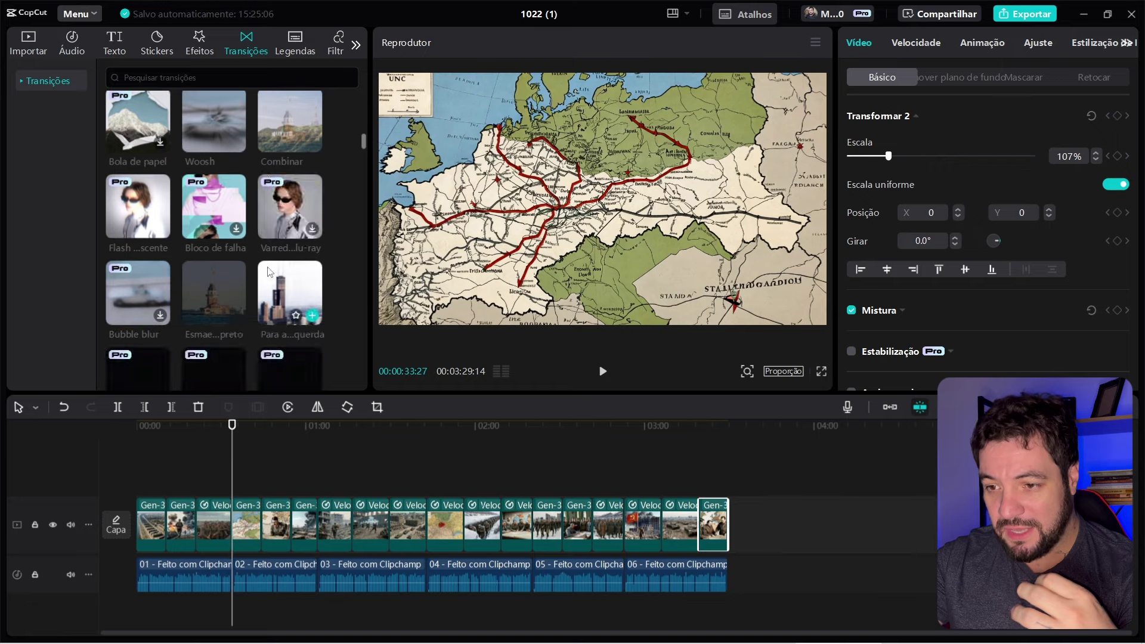
{"action": "left_click_drag", "start_coordinate": [229, 331], "coordinate": [225, 508]}
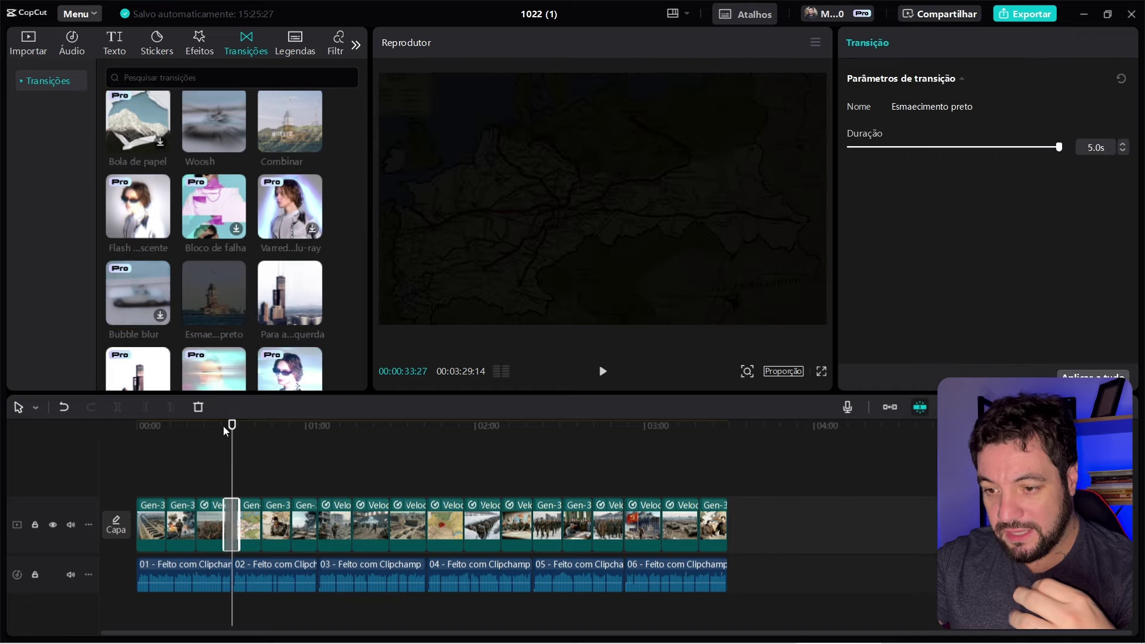
Step: Combine all the video clips on the timeline, including the transition, into one compound clip
{"action": "left_click_drag", "start_coordinate": [225, 430], "coordinate": [69, 462]}
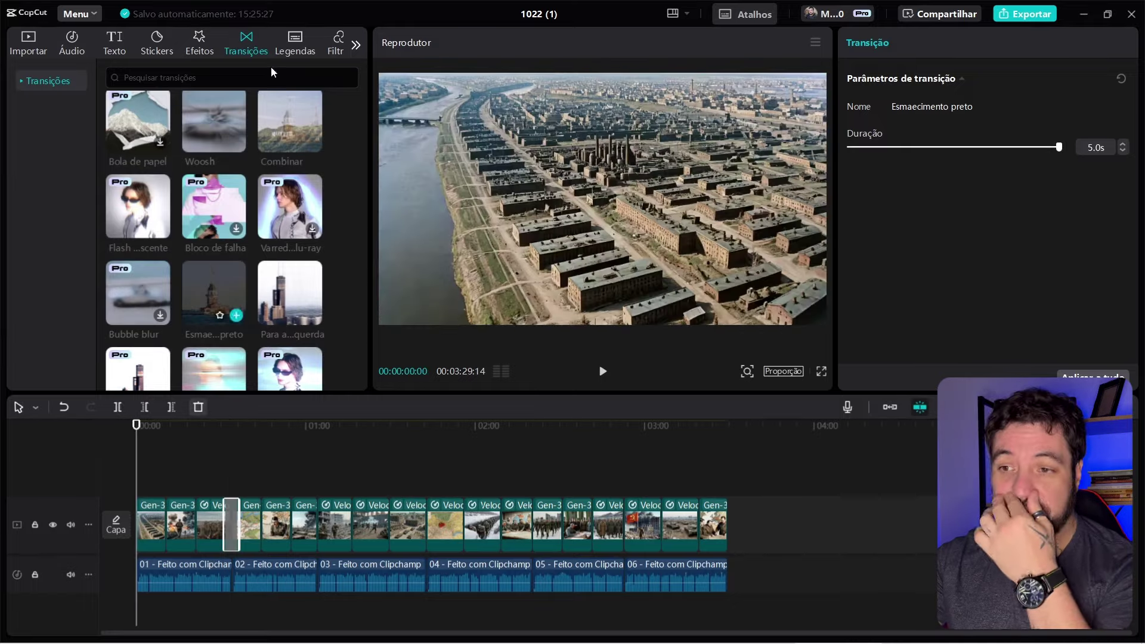
{"action": "left_click", "coordinate": [805, 484]}
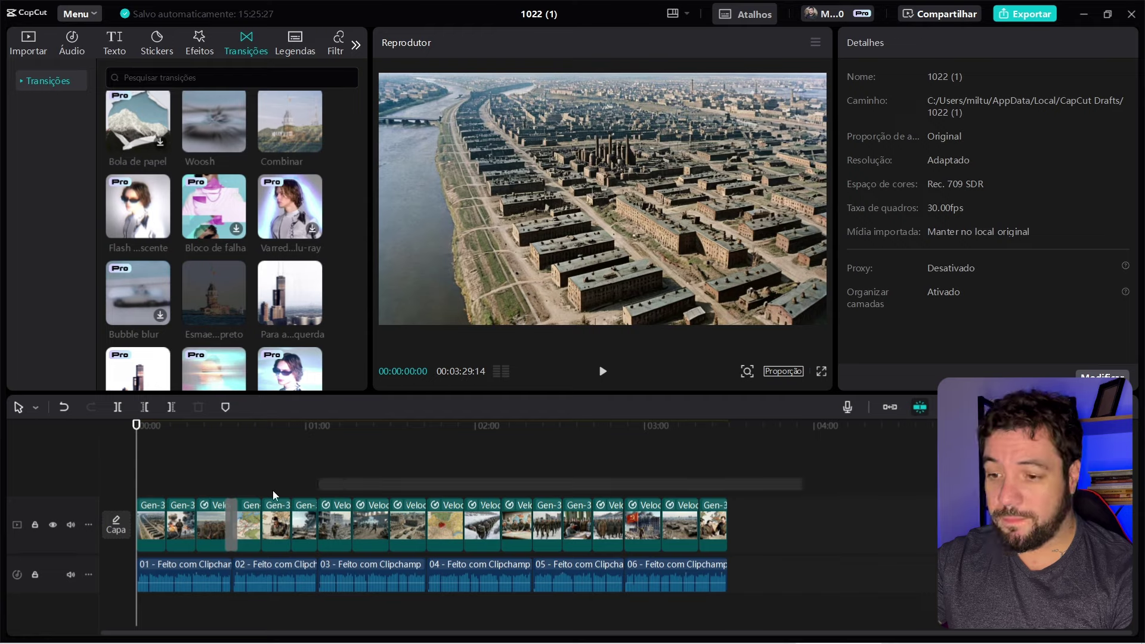
{"action": "left_click_drag", "start_coordinate": [273, 495], "coordinate": [143, 505]}
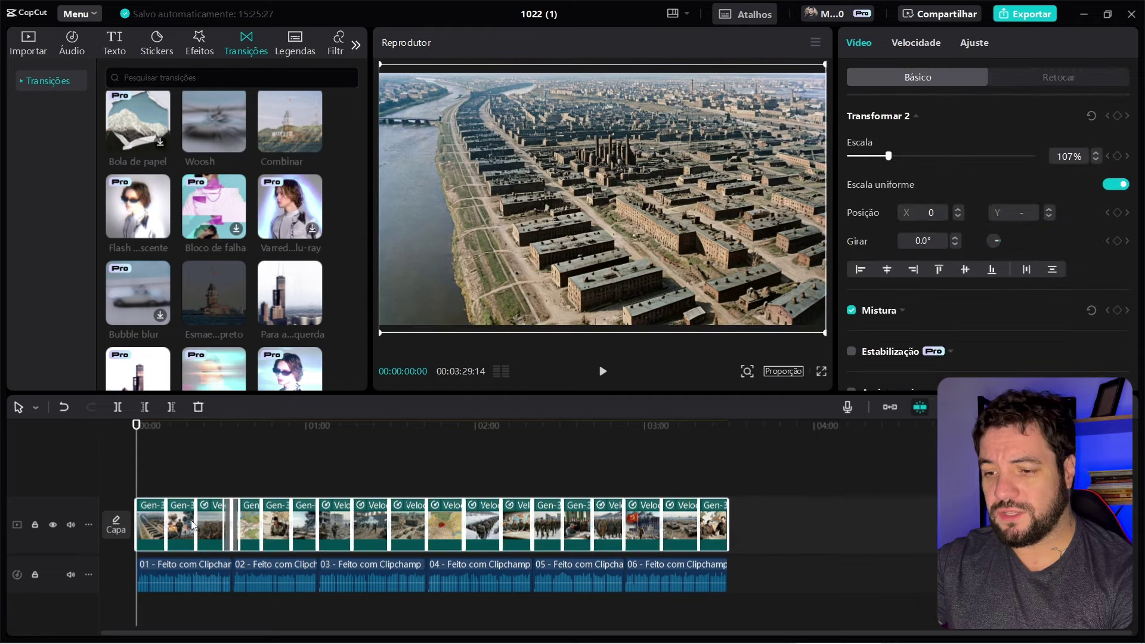
{"action": "right_click", "coordinate": [165, 522]}
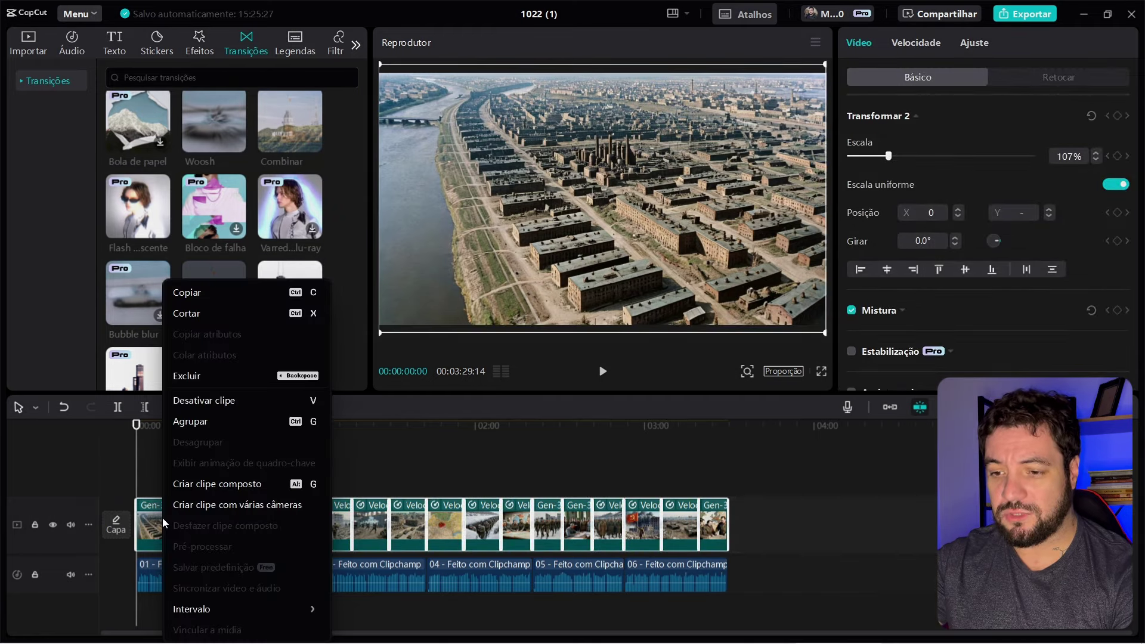
{"action": "left_click", "coordinate": [275, 484]}
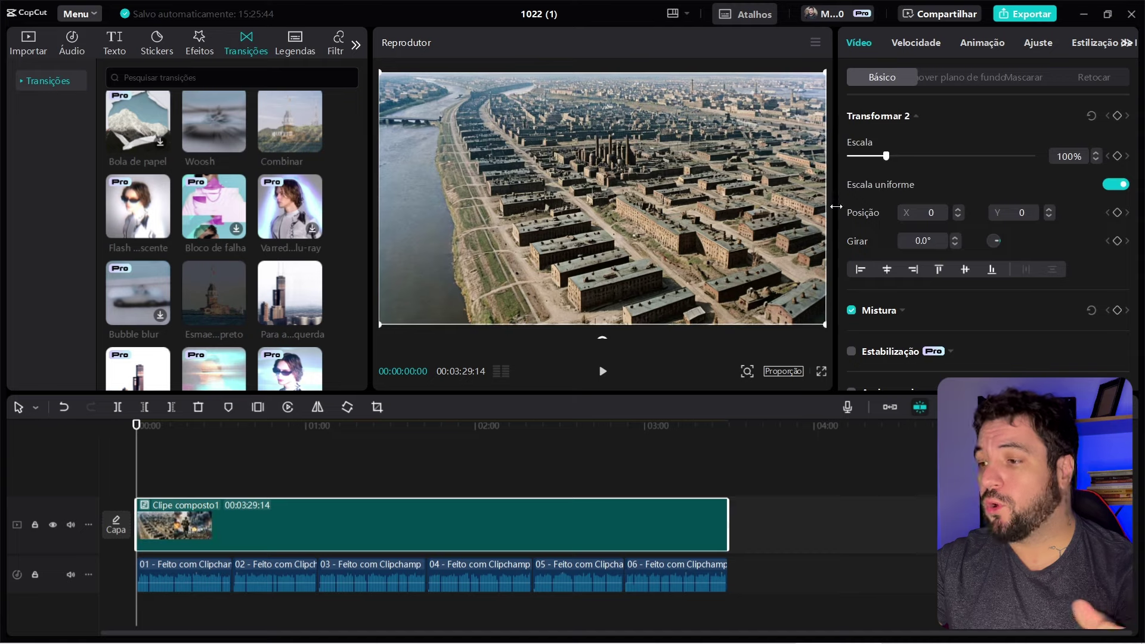
Step: Apply a Retângulo mask to the compound clip, spanning the full frame width and leaving thin black cinematic bars above and below
{"action": "left_click", "coordinate": [1027, 78]}
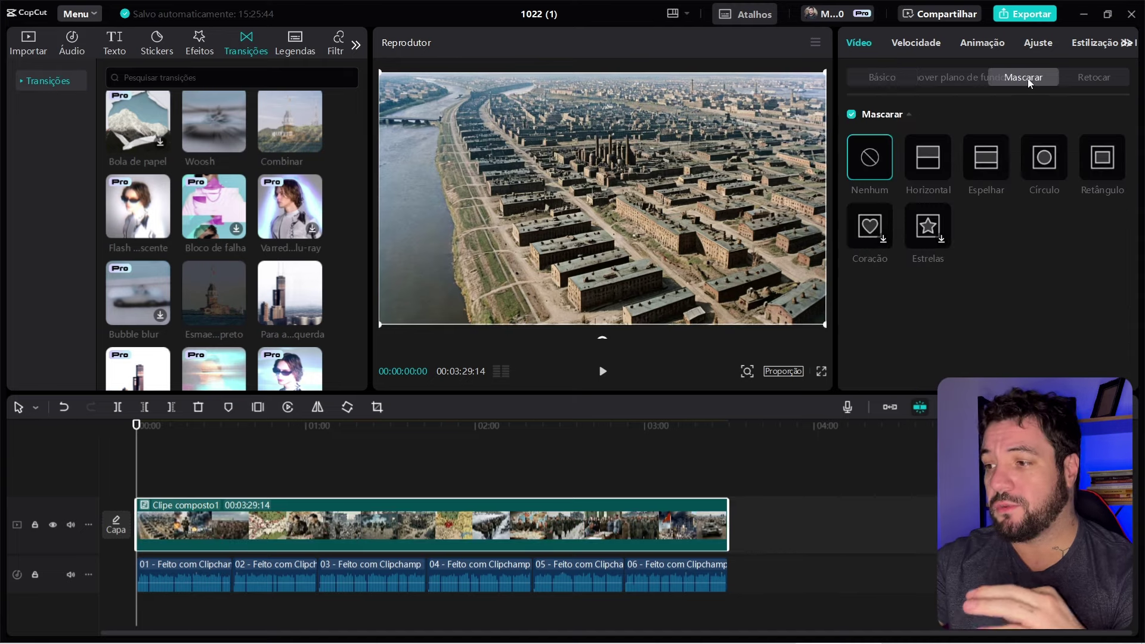
{"action": "left_click", "coordinate": [1109, 154]}
{"action": "left_click_drag", "start_coordinate": [714, 201], "coordinate": [829, 205]}
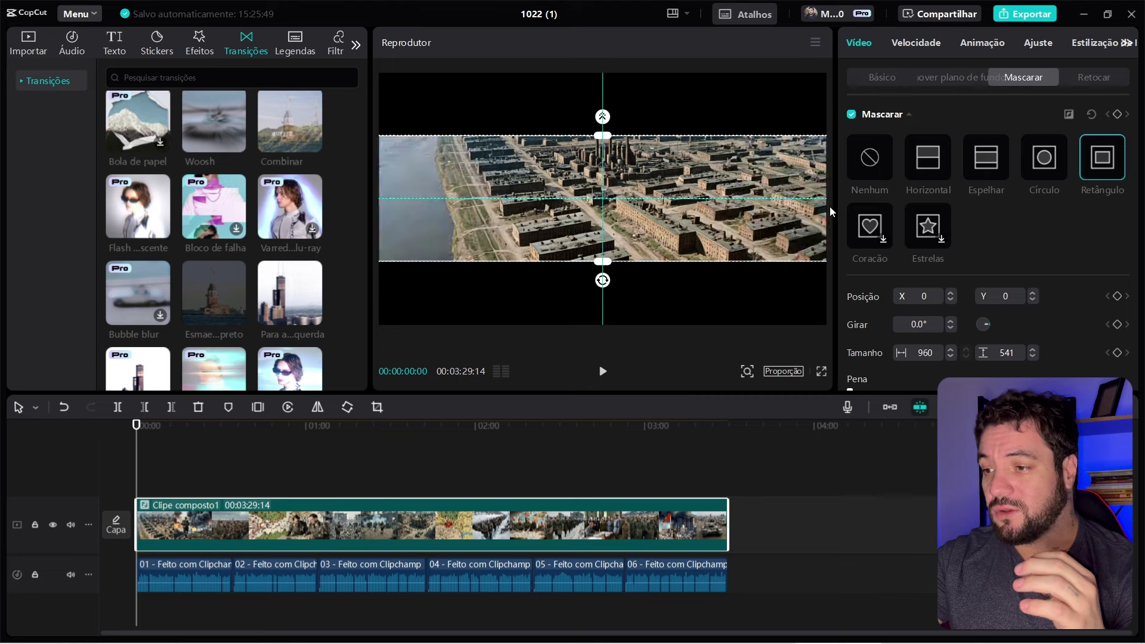
{"action": "key", "text": "ctrl+z"}
{"action": "left_click_drag", "start_coordinate": [602, 261], "coordinate": [609, 304]}
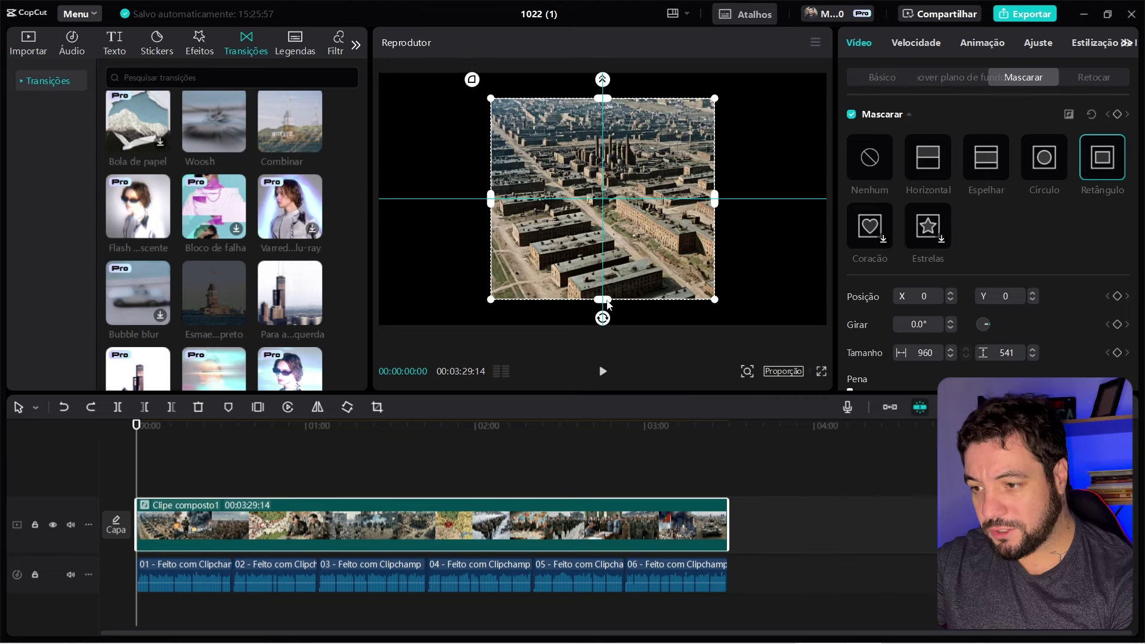
{"action": "left_click_drag", "start_coordinate": [716, 200], "coordinate": [826, 209]}
{"action": "left_click", "coordinate": [876, 78]}
{"action": "left_click_drag", "start_coordinate": [137, 425], "coordinate": [371, 441]}
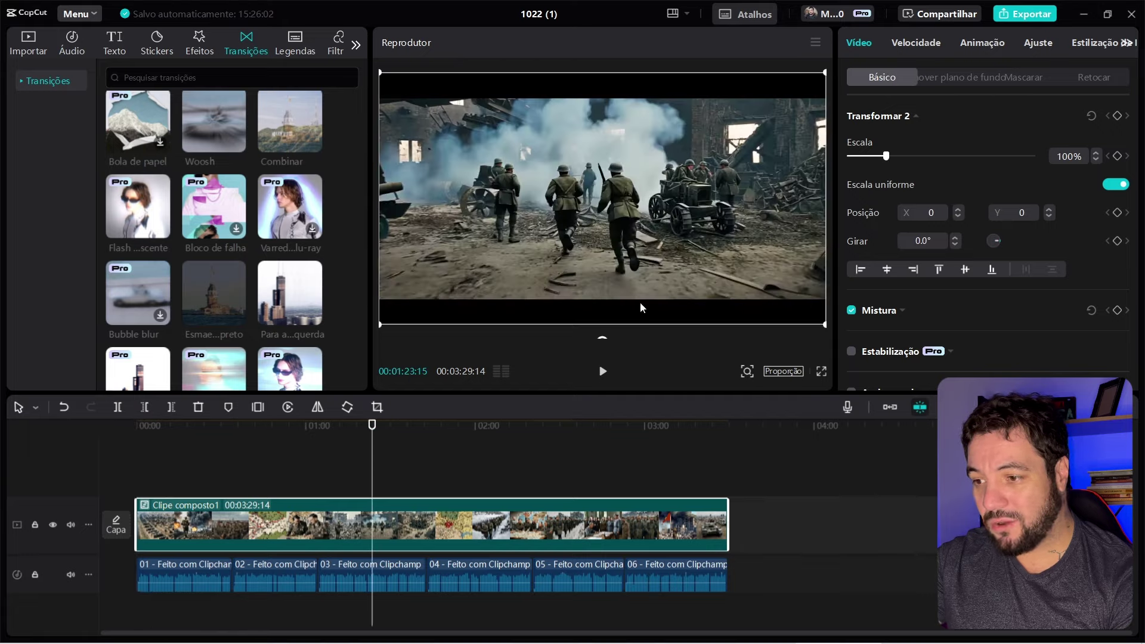
{"action": "left_click_drag", "start_coordinate": [399, 478], "coordinate": [28, 459]}
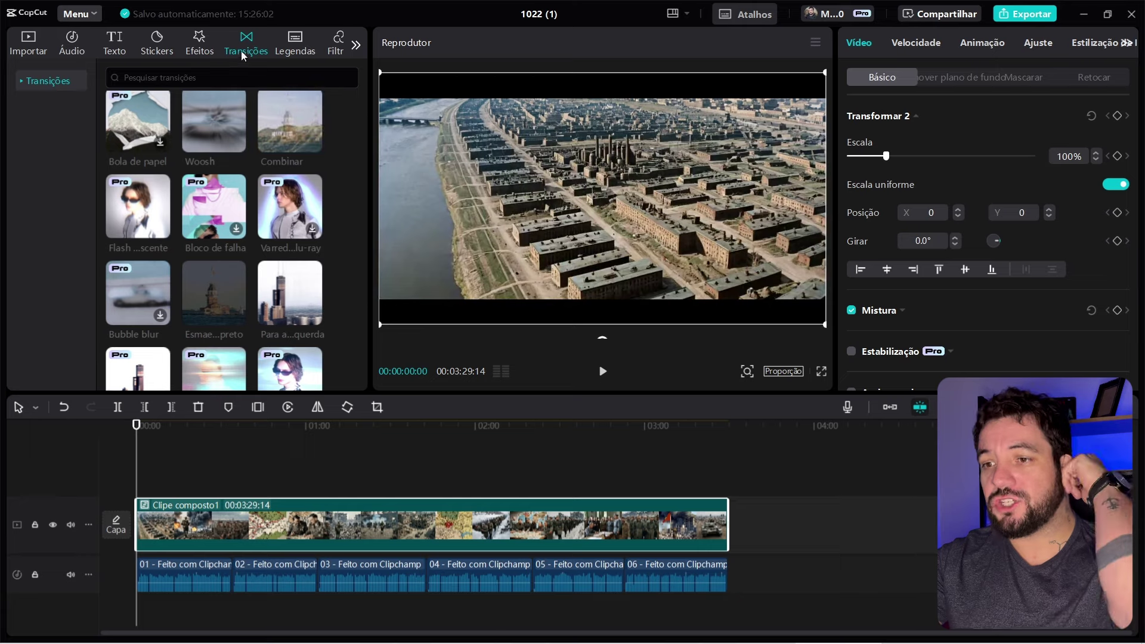
Step: Add the Shinkansen filter from the Filmes category across the whole video and set its intensity to 74
{"action": "left_click", "coordinate": [338, 43]}
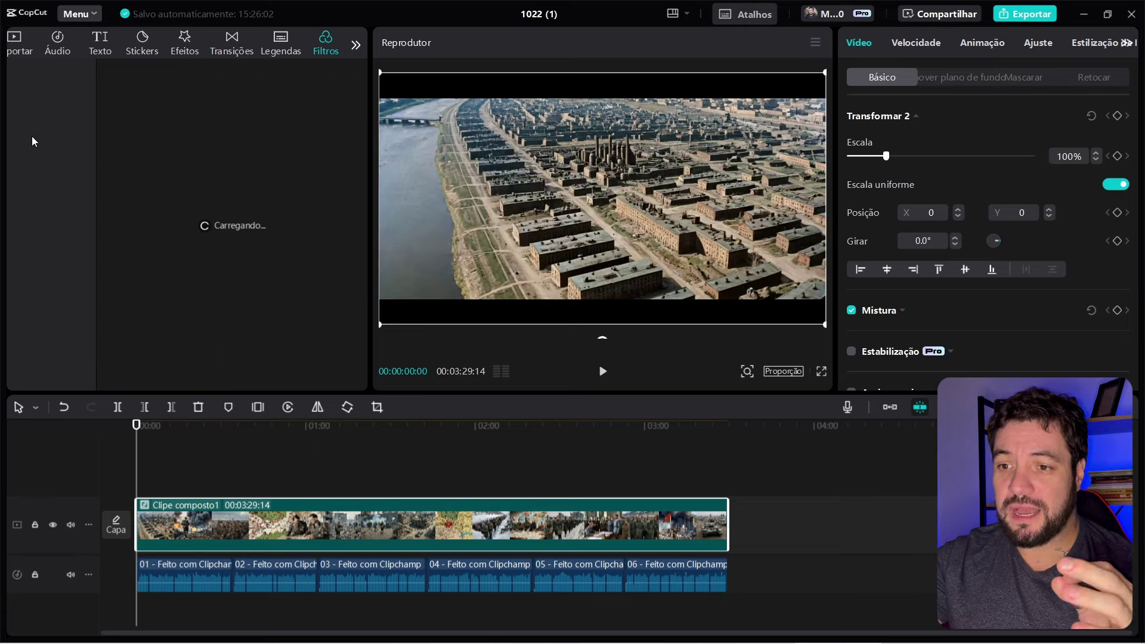
{"action": "left_click", "coordinate": [20, 83]}
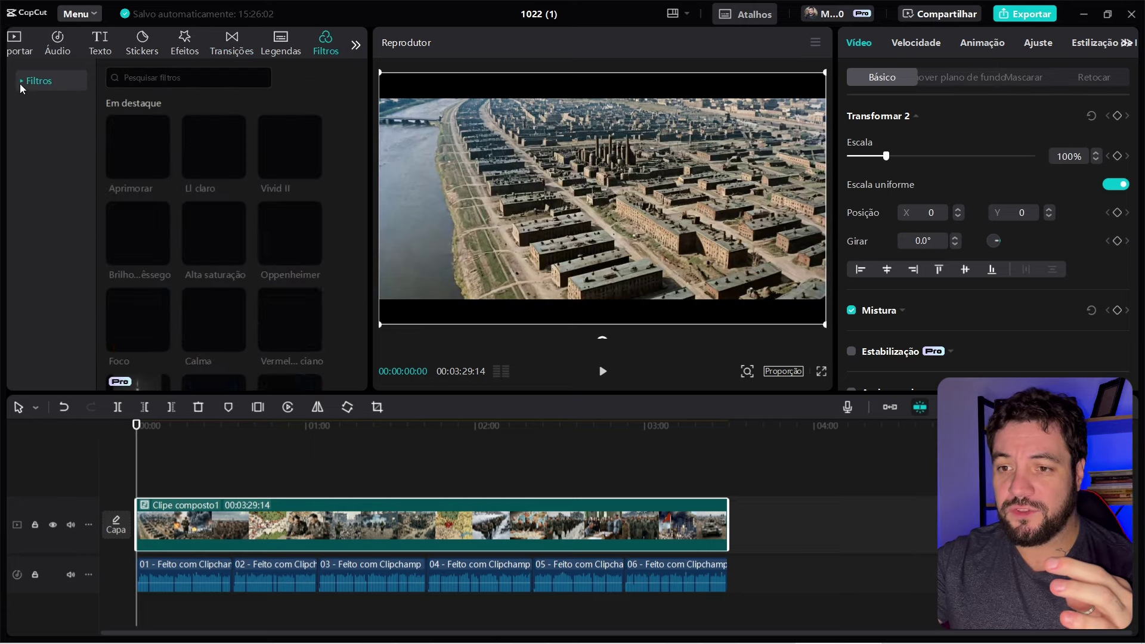
{"action": "left_click", "coordinate": [52, 216]}
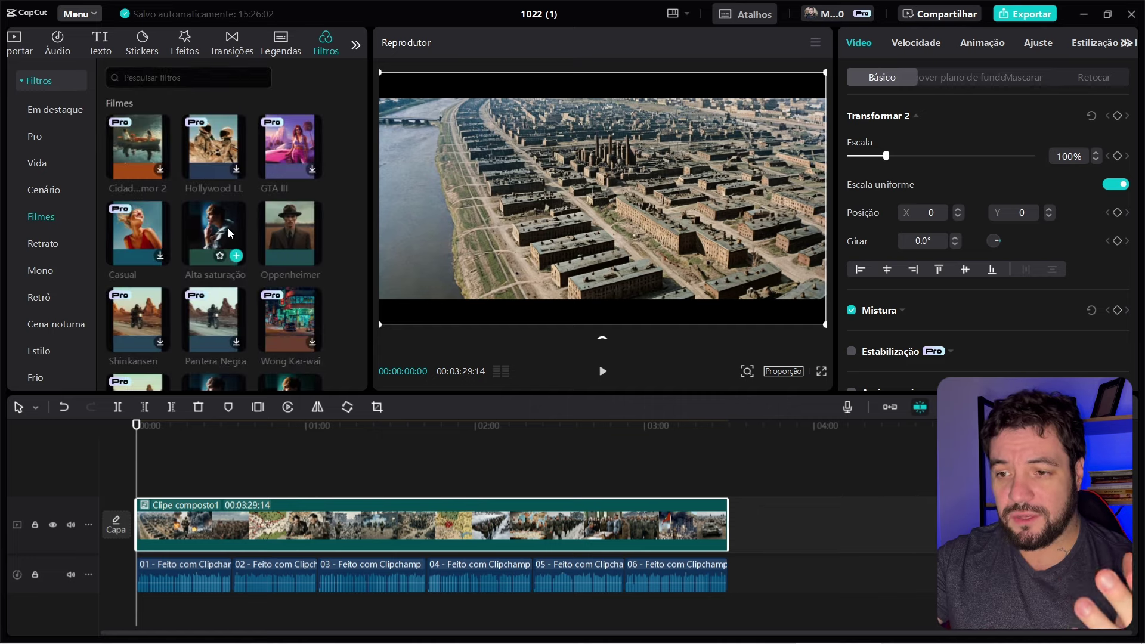
{"action": "left_click_drag", "start_coordinate": [228, 227], "coordinate": [141, 487]}
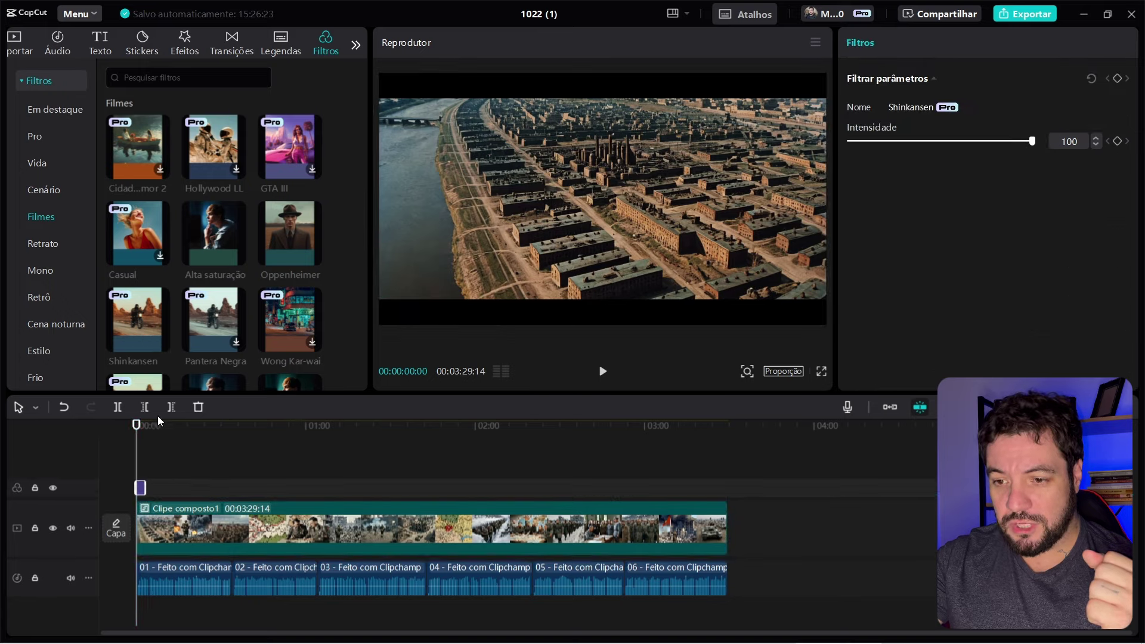
{"action": "left_click_drag", "start_coordinate": [148, 489], "coordinate": [725, 492]}
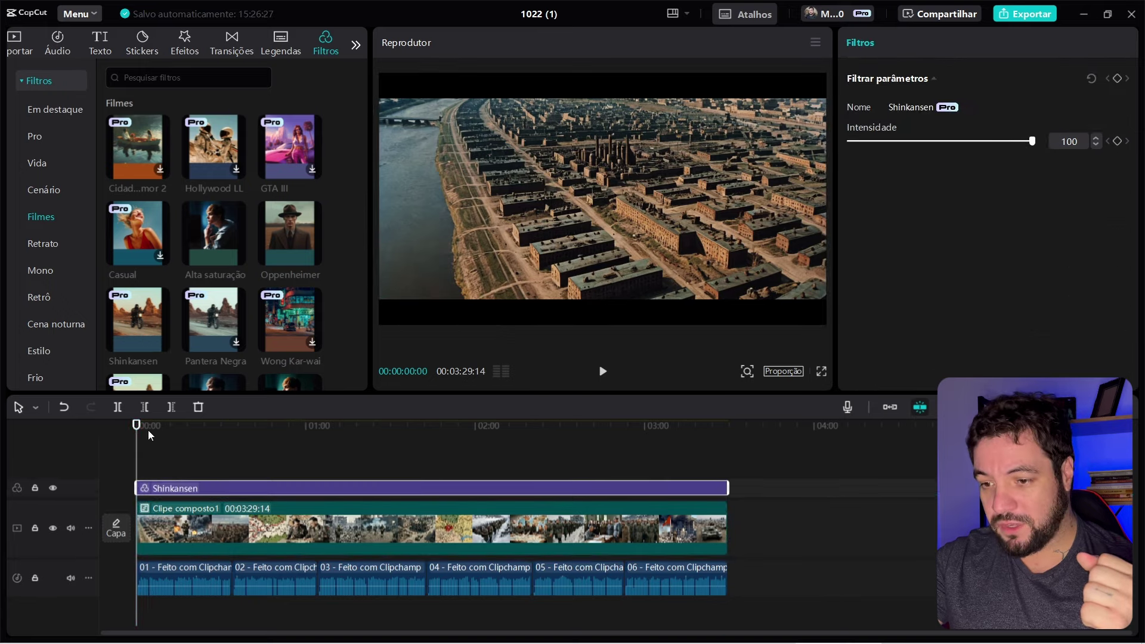
{"action": "left_click_drag", "start_coordinate": [149, 432], "coordinate": [609, 440]}
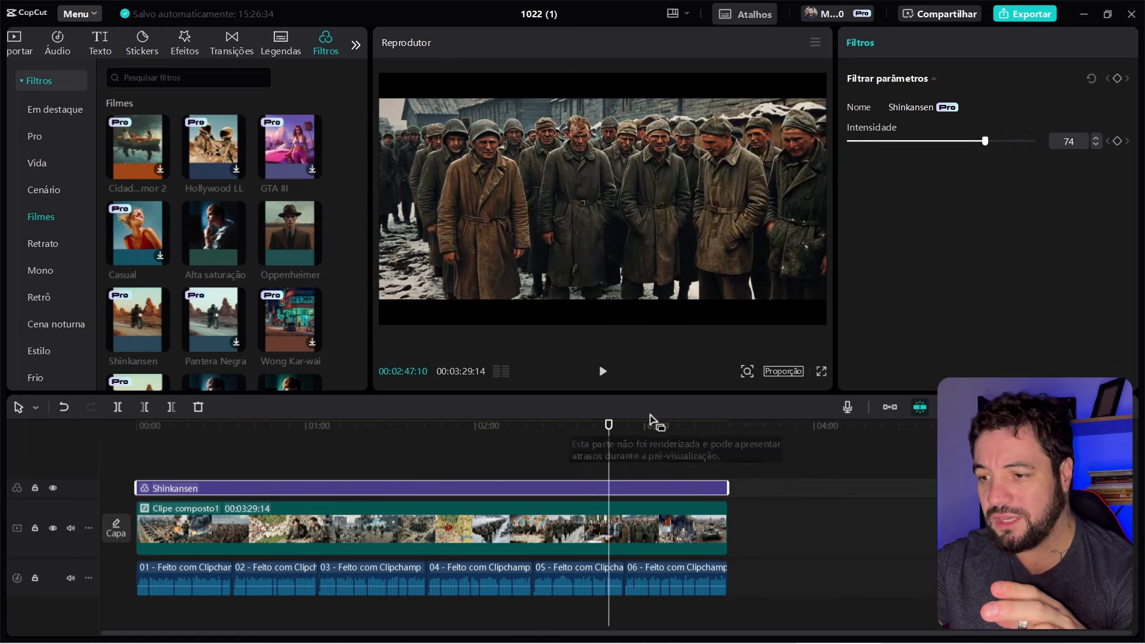
Step: Add a custom adjustment layer (Ajuste personalizado) above the filter and extend it from the video's start to its end
{"action": "left_click", "coordinate": [357, 48]}
{"action": "left_click", "coordinate": [322, 39]}
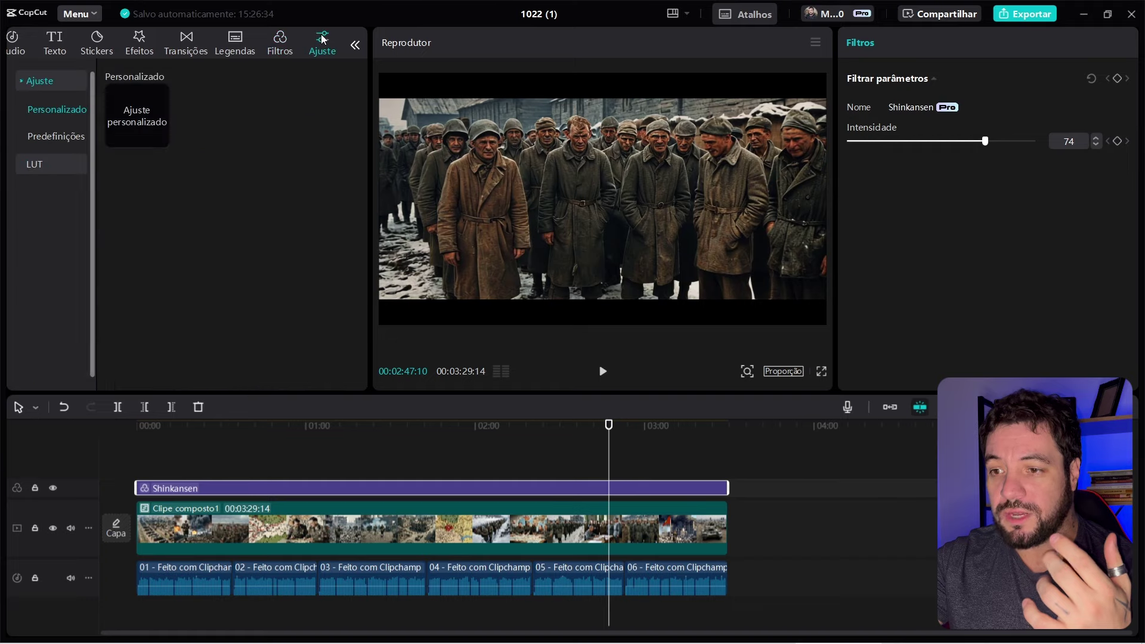
{"action": "left_click", "coordinate": [163, 138]}
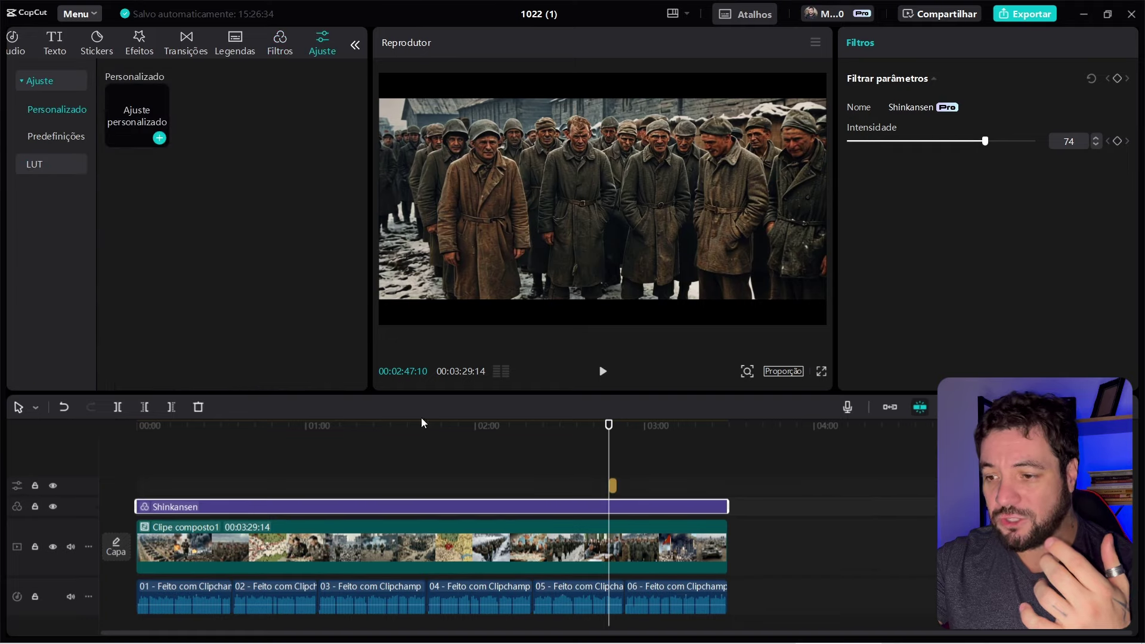
{"action": "left_click", "coordinate": [613, 485]}
{"action": "left_click_drag", "start_coordinate": [620, 486], "coordinate": [167, 489]}
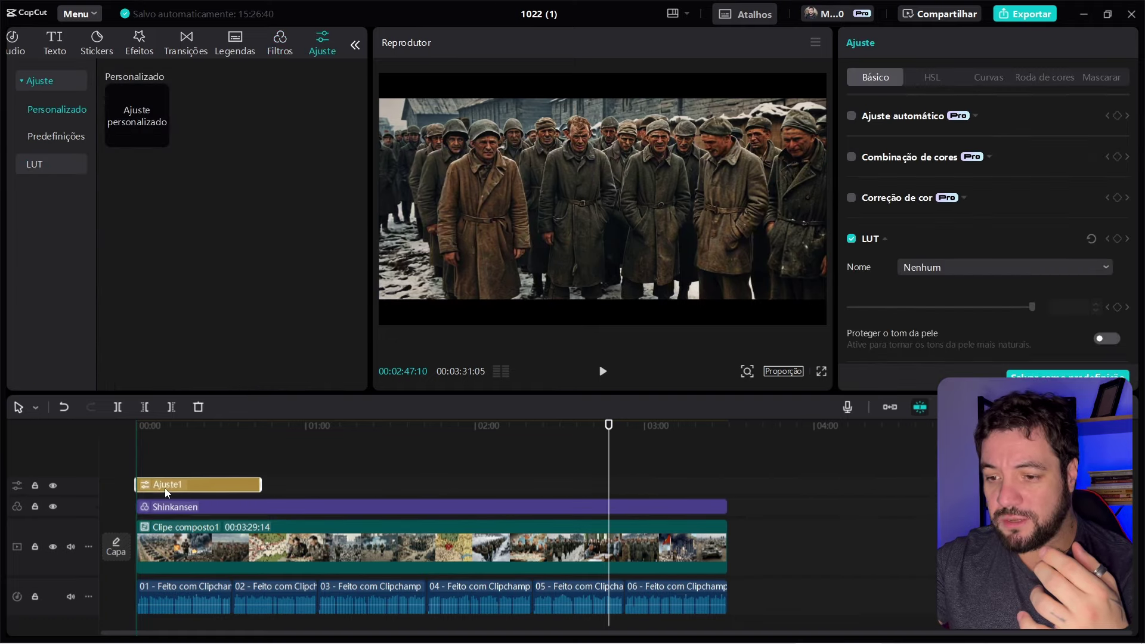
{"action": "left_click_drag", "start_coordinate": [258, 484], "coordinate": [727, 484]}
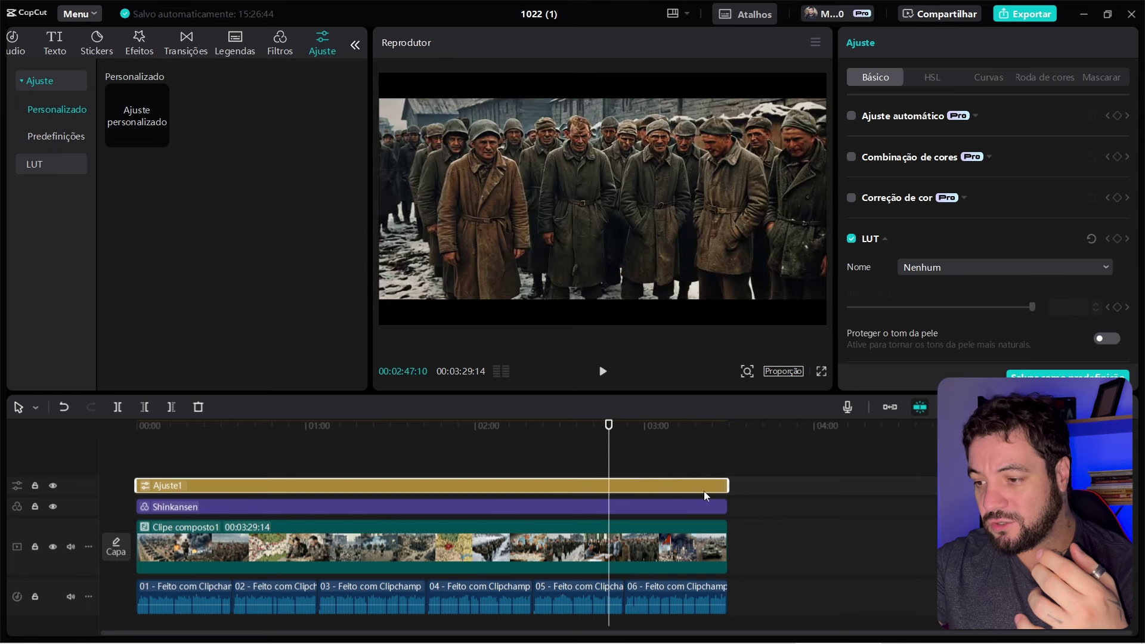
Step: Set the adjustment layer's contrast to 7 and saturation to -12
{"action": "scroll", "coordinate": [990, 214], "scroll_direction": "down", "scroll_amount": 5}
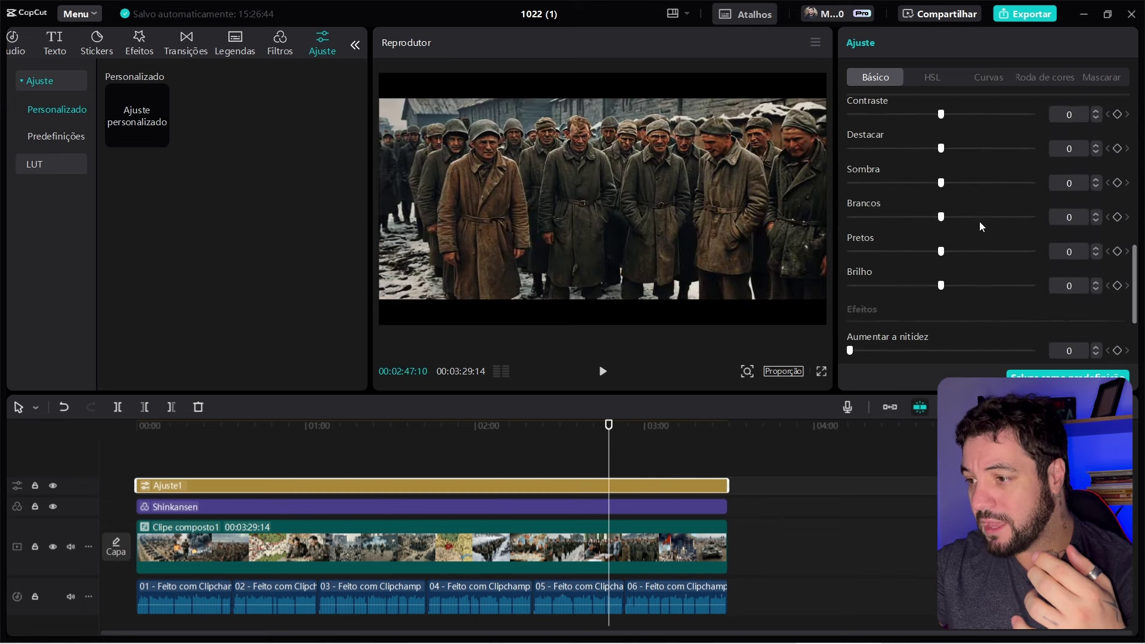
{"action": "left_click_drag", "start_coordinate": [944, 154], "coordinate": [964, 157]}
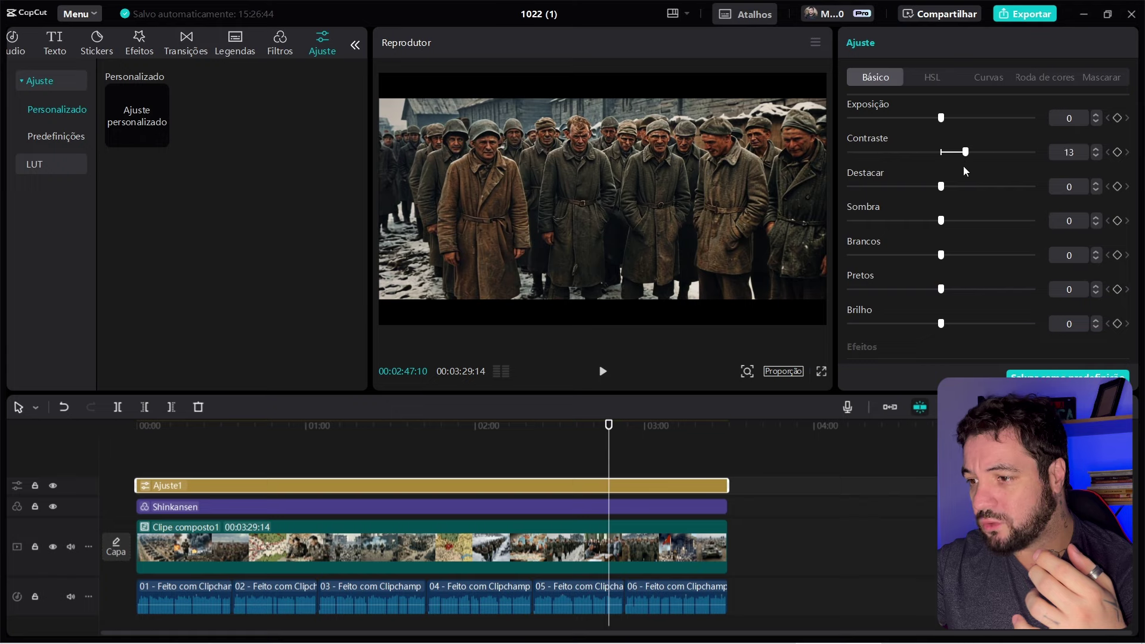
{"action": "scroll", "coordinate": [951, 232], "scroll_direction": "up", "scroll_amount": 5}
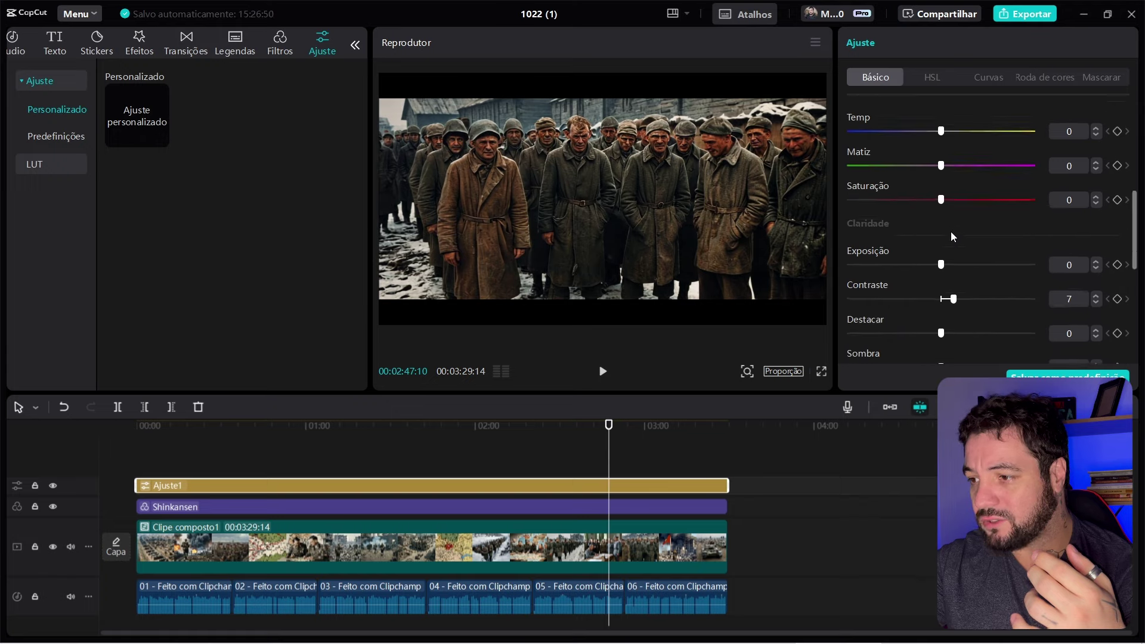
{"action": "scroll", "coordinate": [948, 230], "scroll_direction": "down", "scroll_amount": 5}
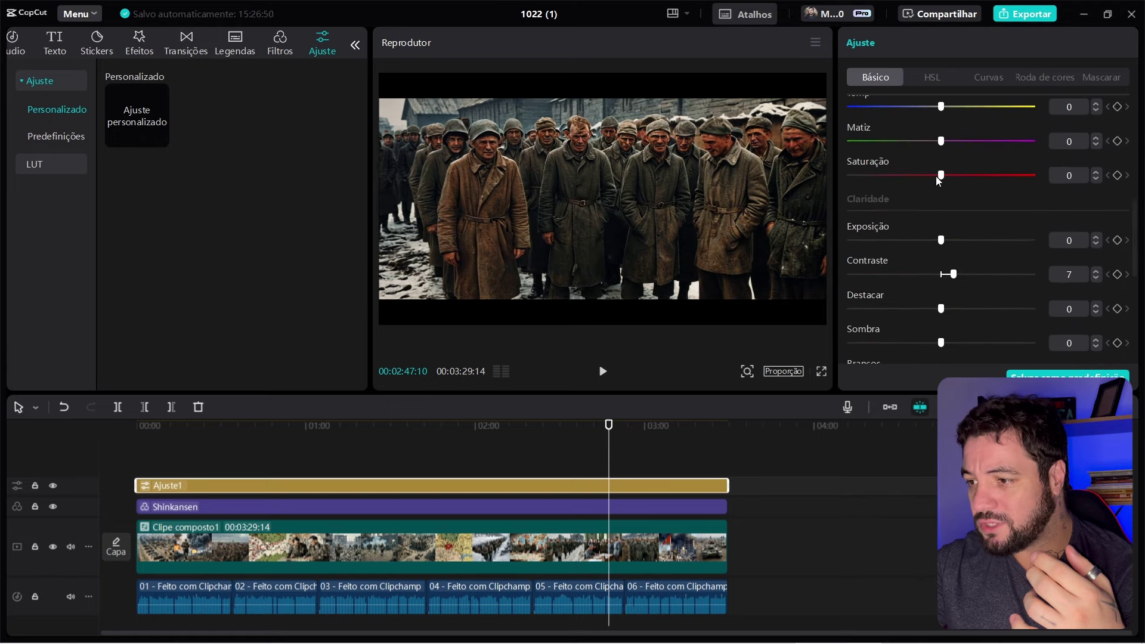
{"action": "left_click_drag", "start_coordinate": [936, 176], "coordinate": [920, 180]}
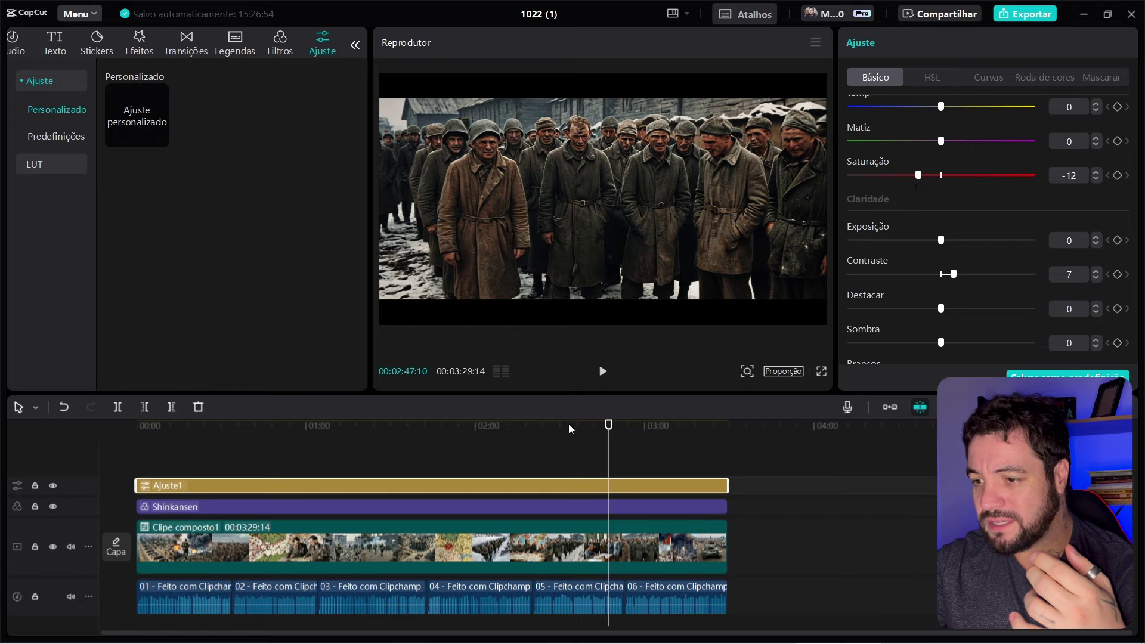
{"action": "left_click_drag", "start_coordinate": [569, 428], "coordinate": [92, 459]}
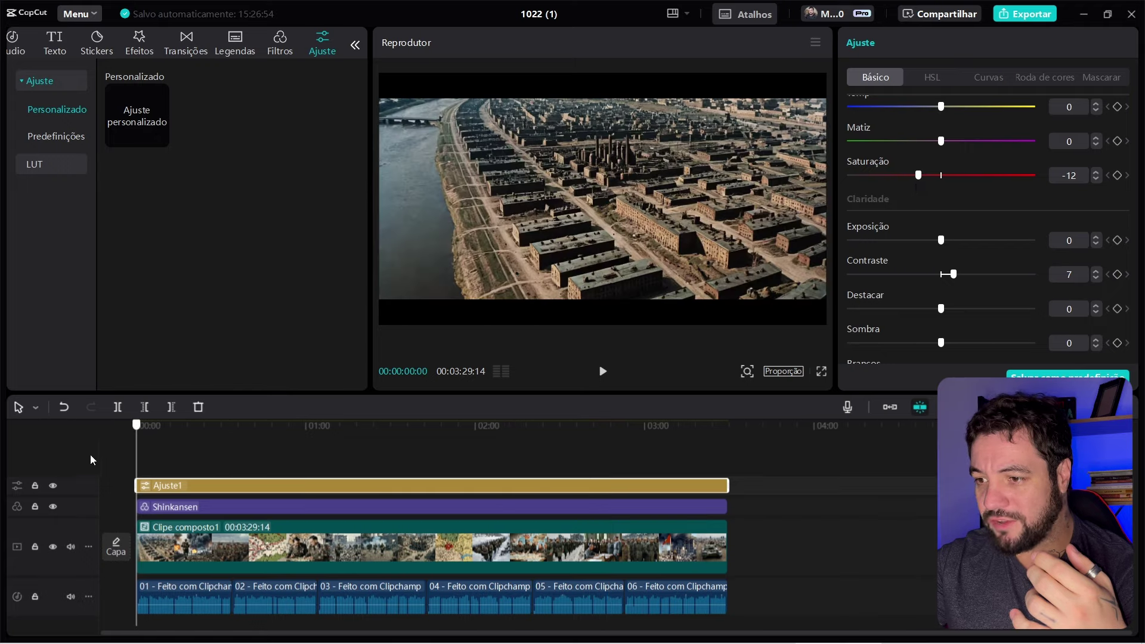
Step: Generate automatic captions with Inglês as the source language
{"action": "left_click", "coordinate": [232, 43]}
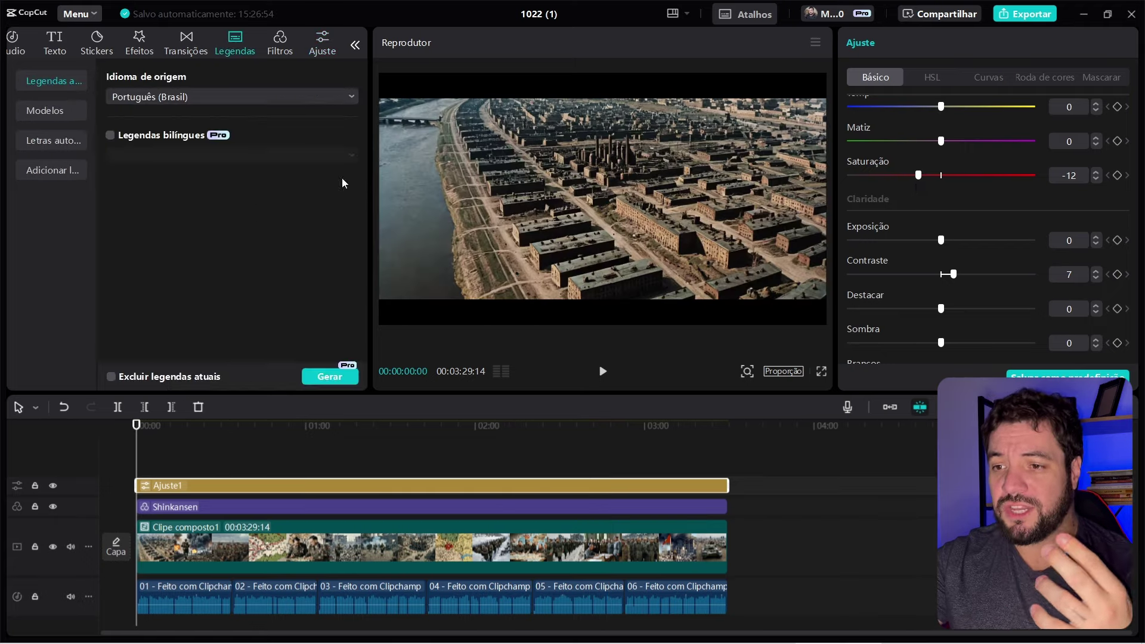
{"action": "left_click", "coordinate": [198, 95]}
{"action": "scroll", "coordinate": [211, 175], "scroll_direction": "down", "scroll_amount": 1}
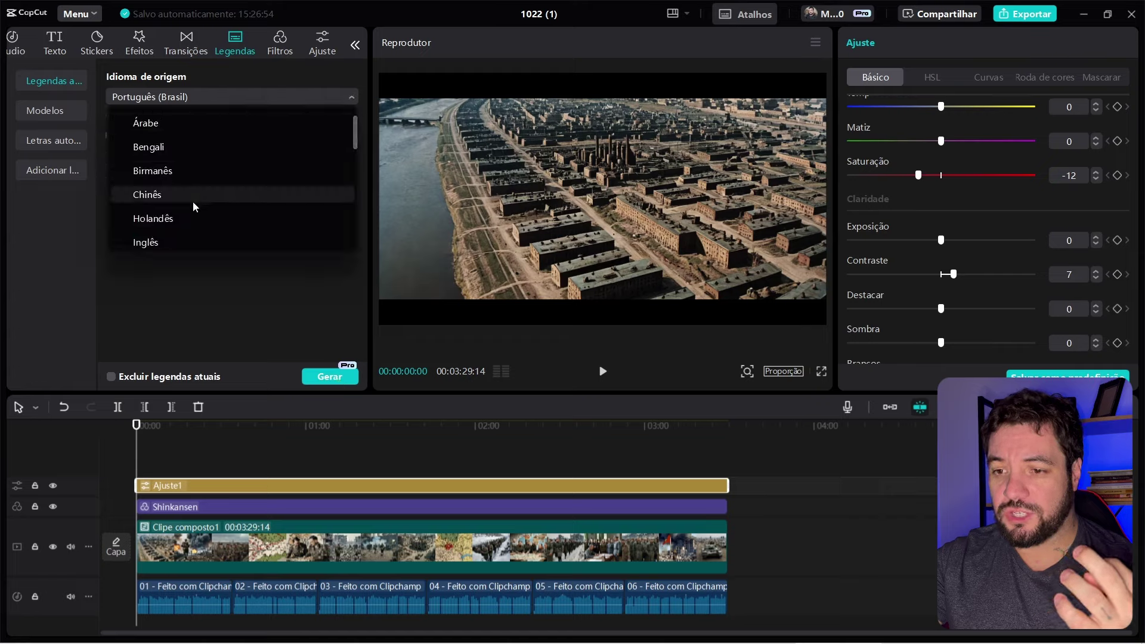
{"action": "left_click", "coordinate": [161, 243]}
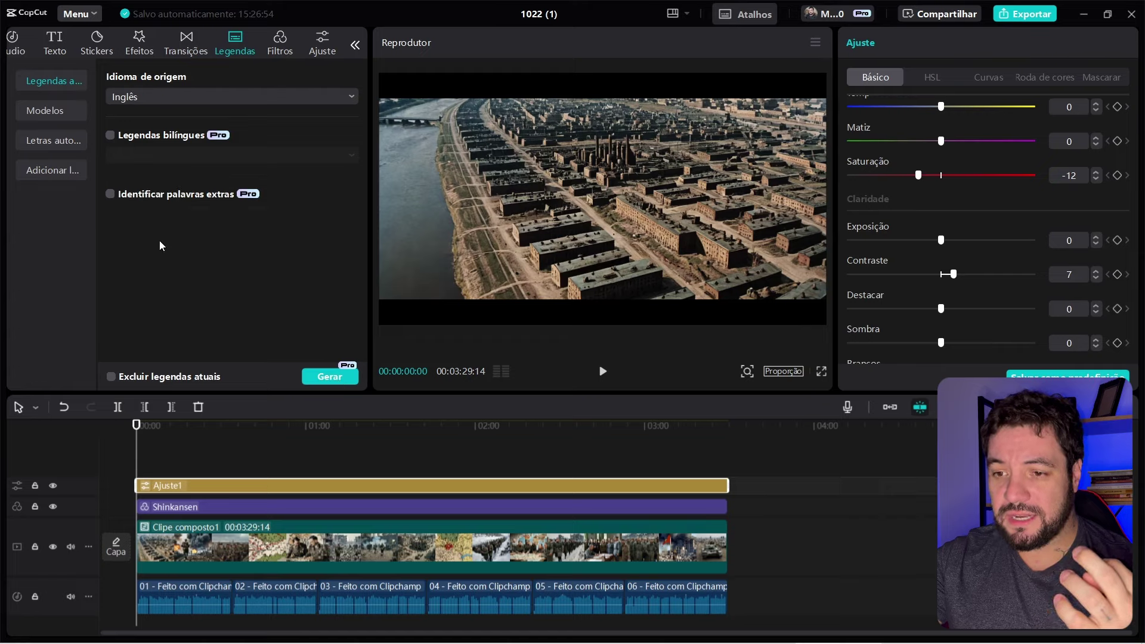
{"action": "left_click", "coordinate": [324, 380]}
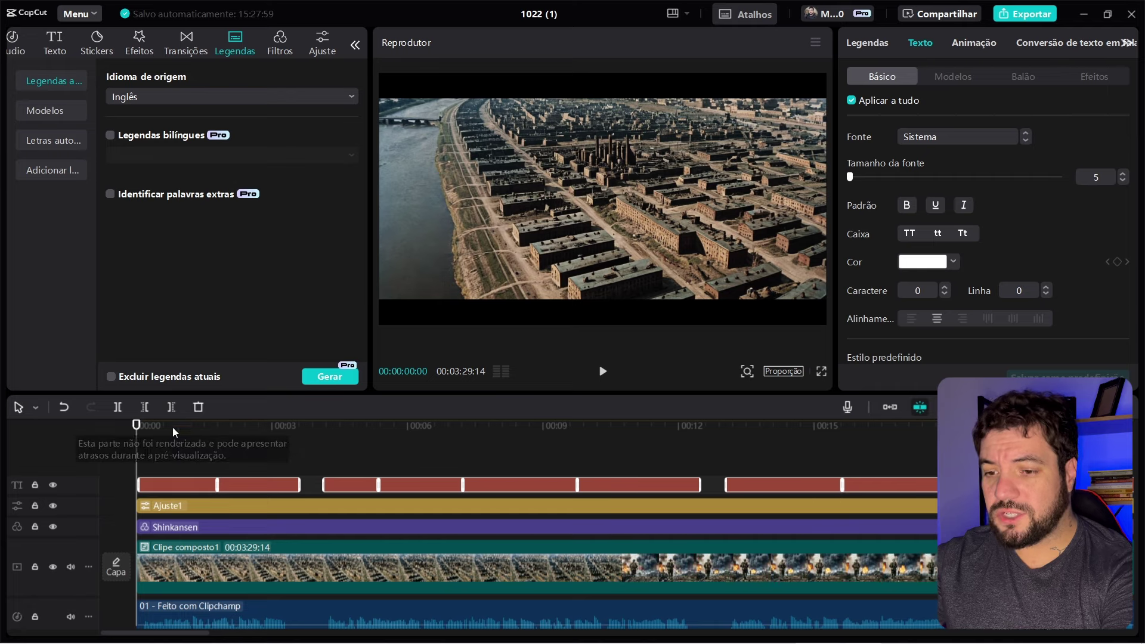
Step: Move the captions slightly higher above the lower black bar, make their text italic and enable the Sombra effect
{"action": "left_click", "coordinate": [173, 427]}
{"action": "left_click", "coordinate": [177, 485]}
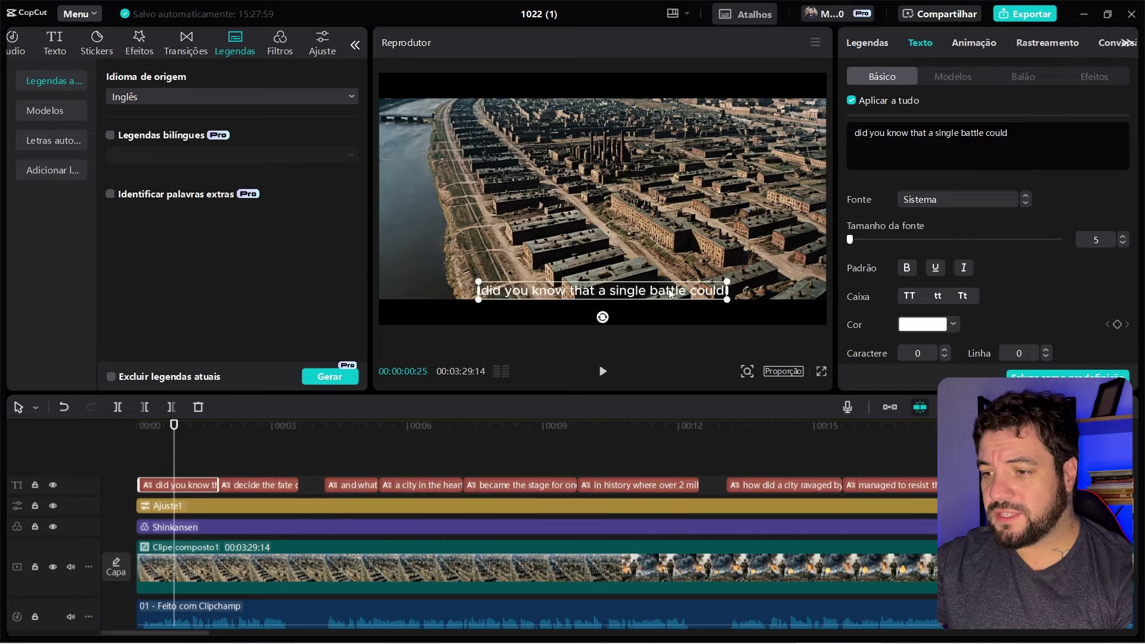
{"action": "left_click_drag", "start_coordinate": [670, 293], "coordinate": [673, 284]}
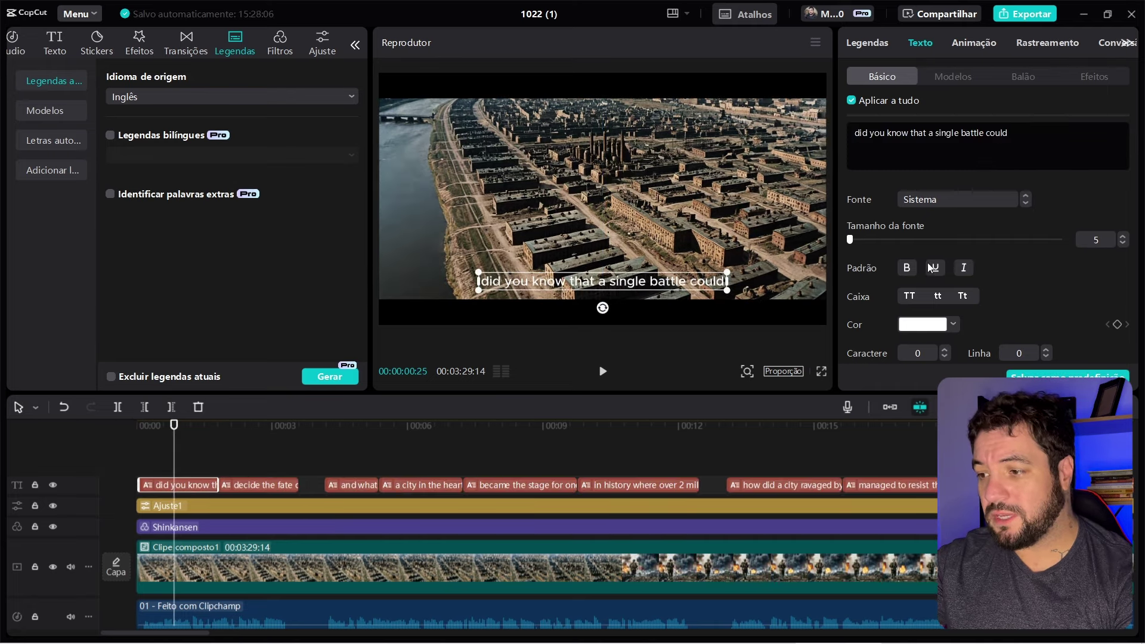
{"action": "scroll", "coordinate": [965, 271], "scroll_direction": "down", "scroll_amount": 10}
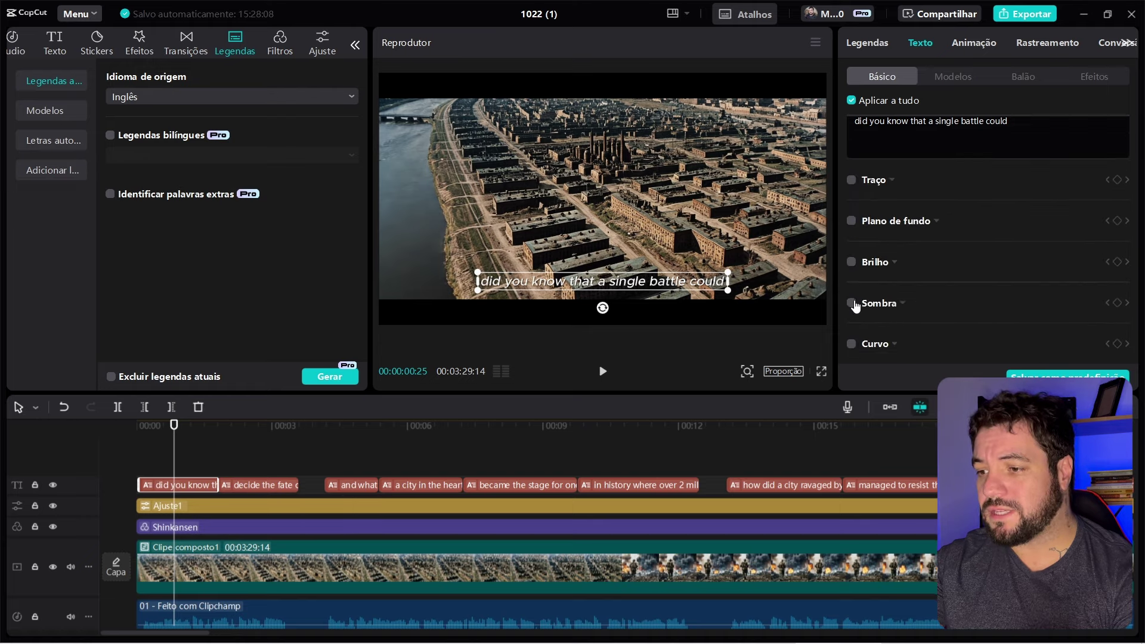
{"action": "left_click", "coordinate": [851, 303]}
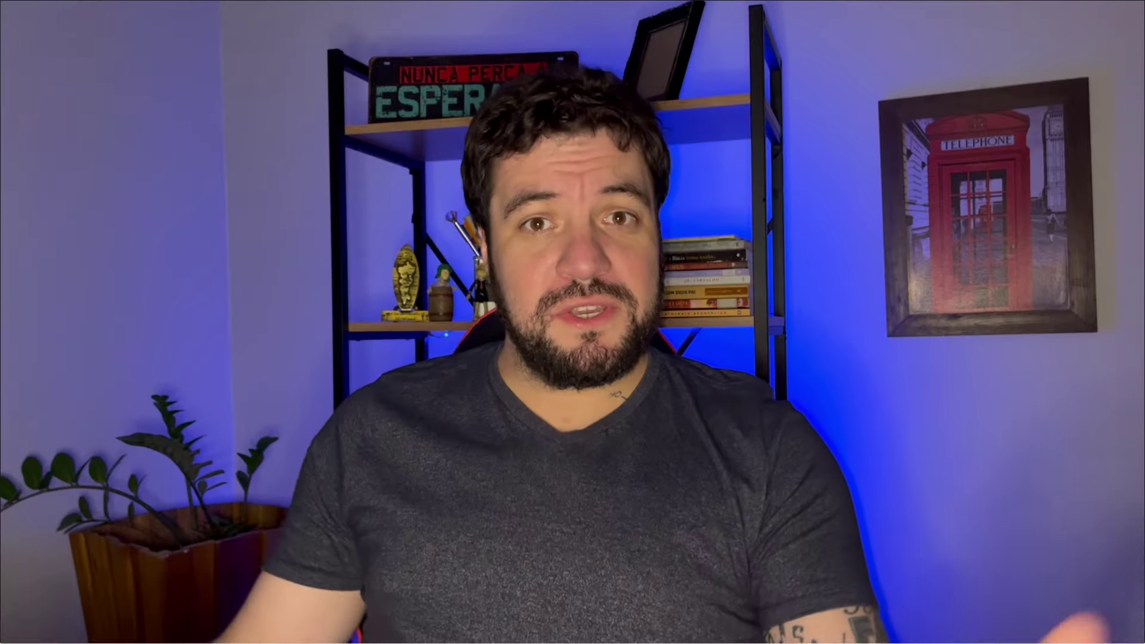